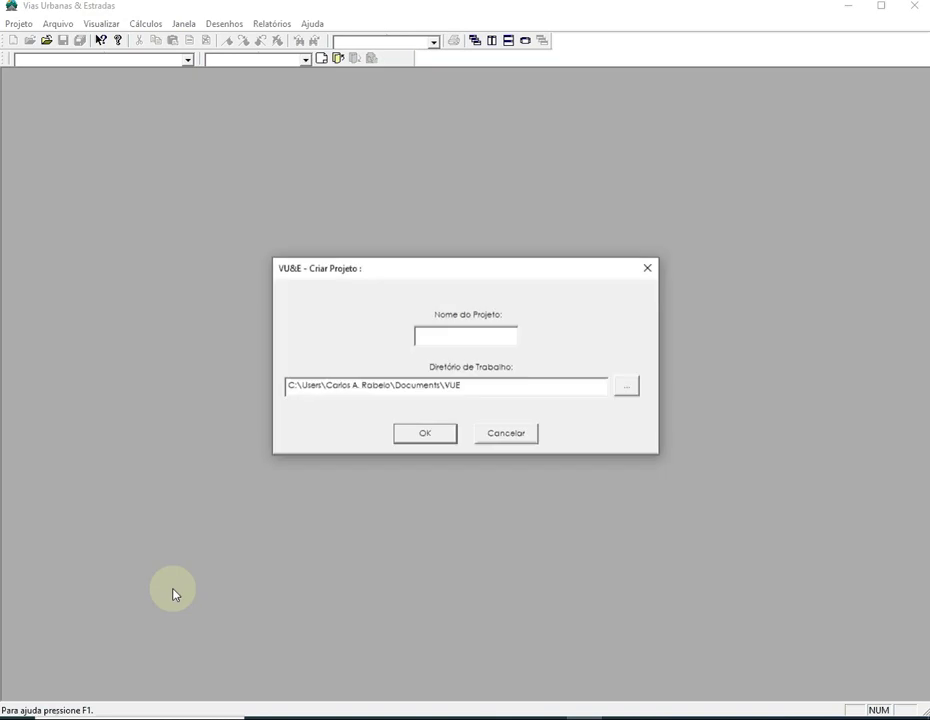
- Create a project named Caragua with C:\VUE as its working directory and accept the default project configuration
click(450, 341)
text(Co)
text(ragu)
text(a)
click(627, 392)
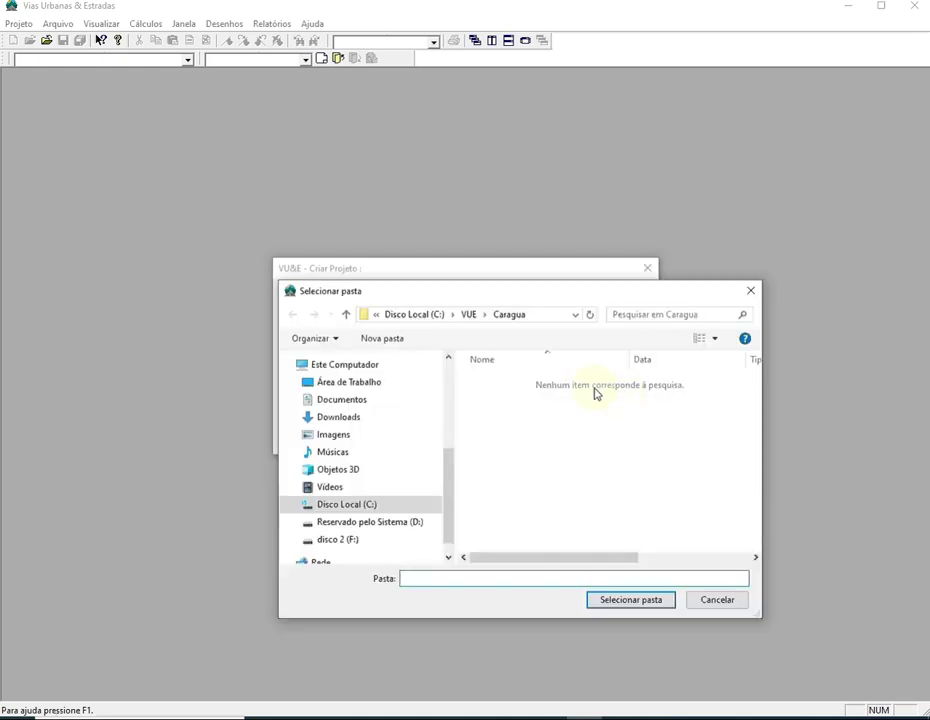
click(468, 316)
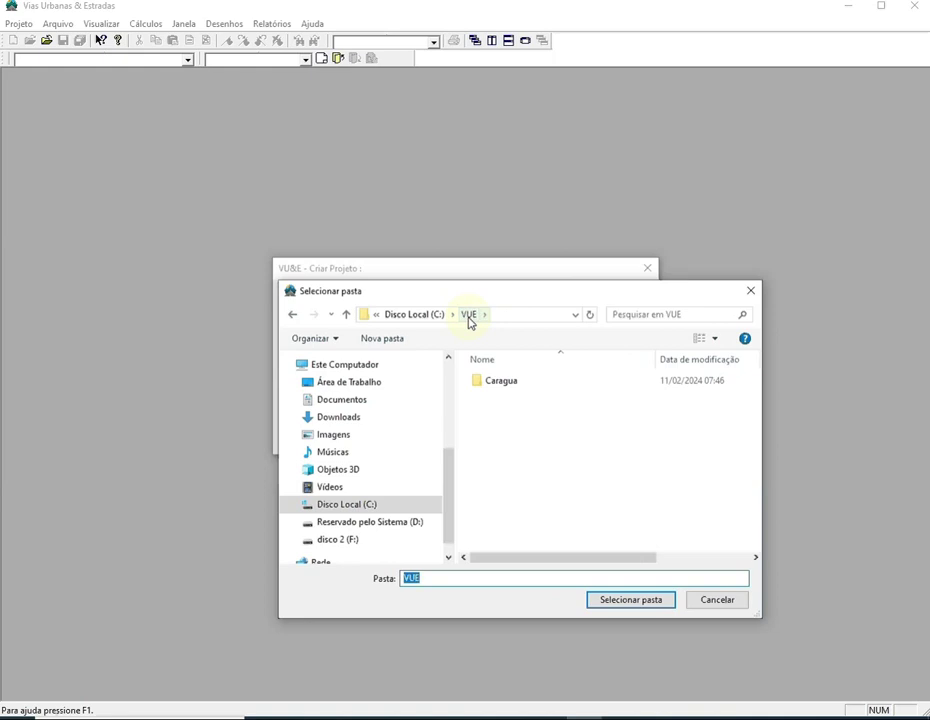
click(613, 602)
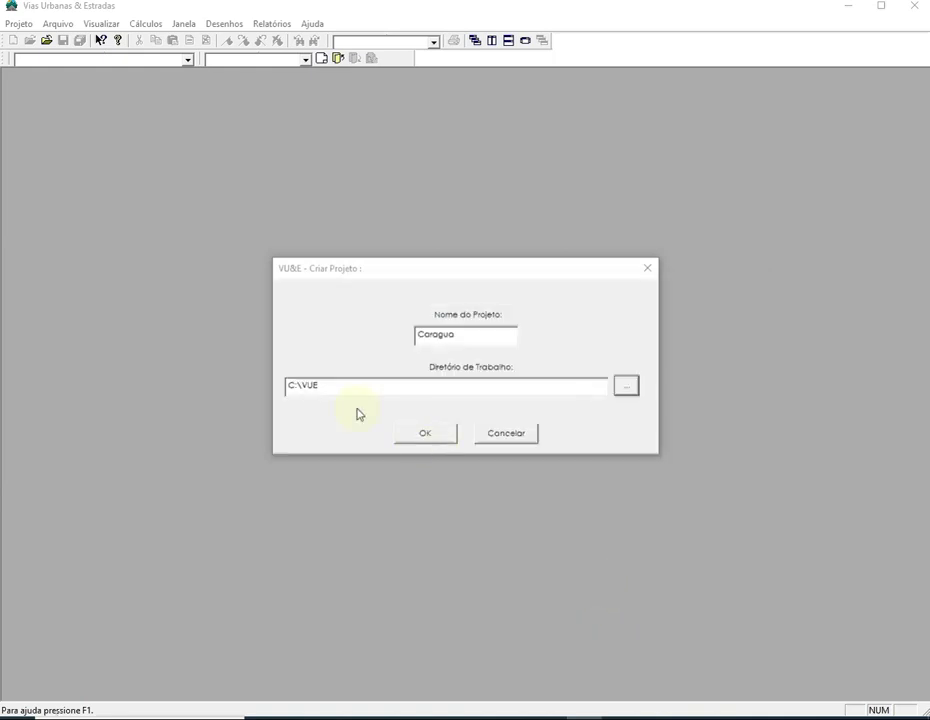
click(426, 437)
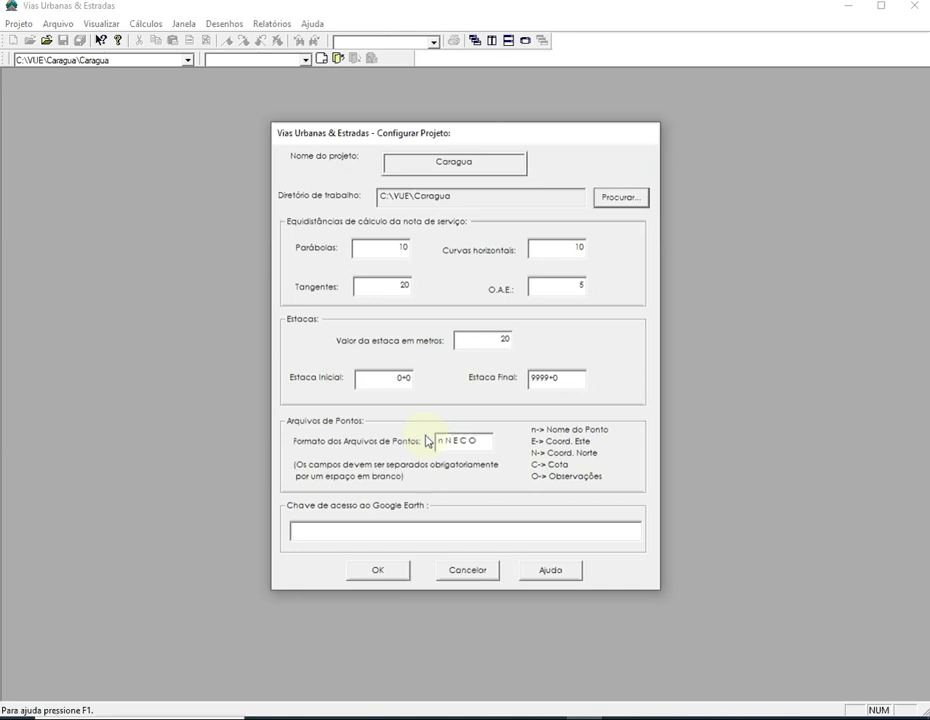
click(379, 570)
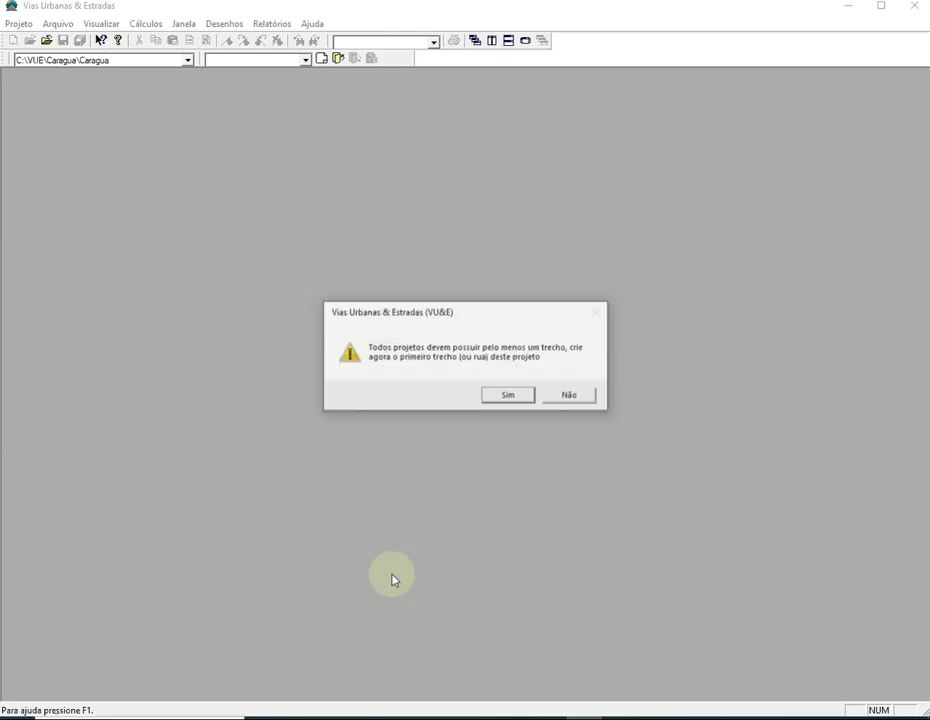
- Create the project's first section with the name Rua1
click(510, 398)
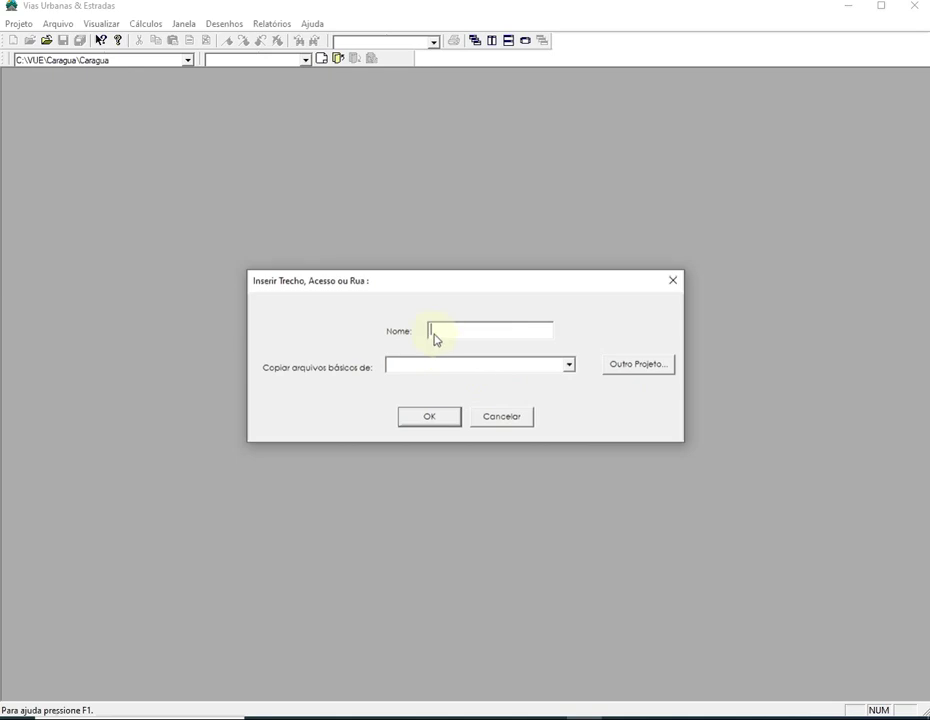
text(Rua1)
click(433, 417)
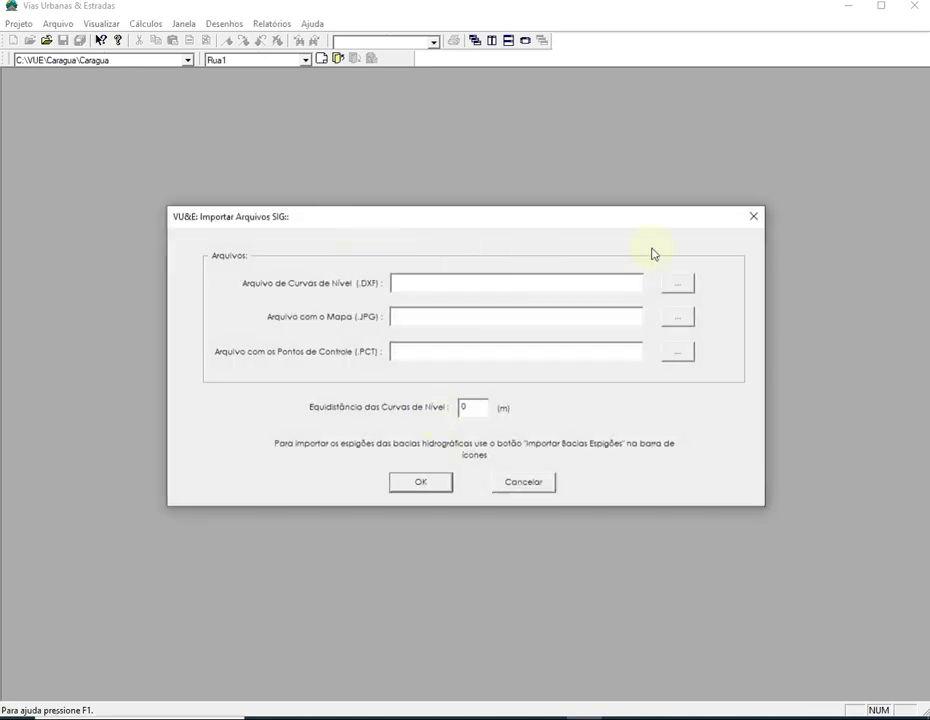
- Choose Bacia1_CN.dxf as contour file, Bacia1.jpg as map and Bacia1.pct as control-point file for the SIG import
click(679, 285)
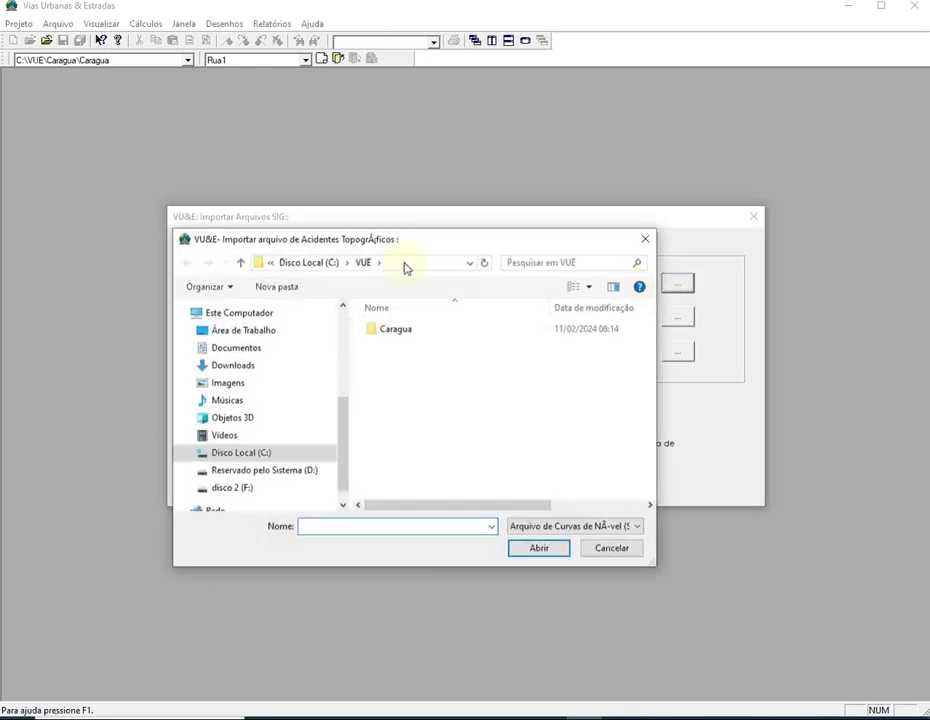
double_click(400, 331)
double_click(420, 345)
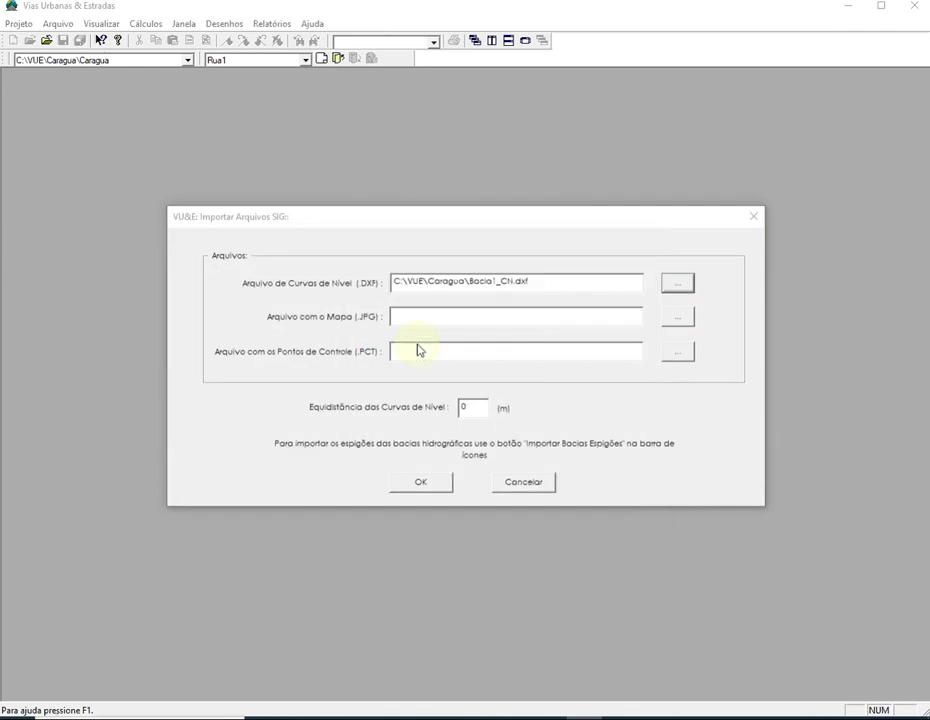
click(684, 324)
double_click(407, 347)
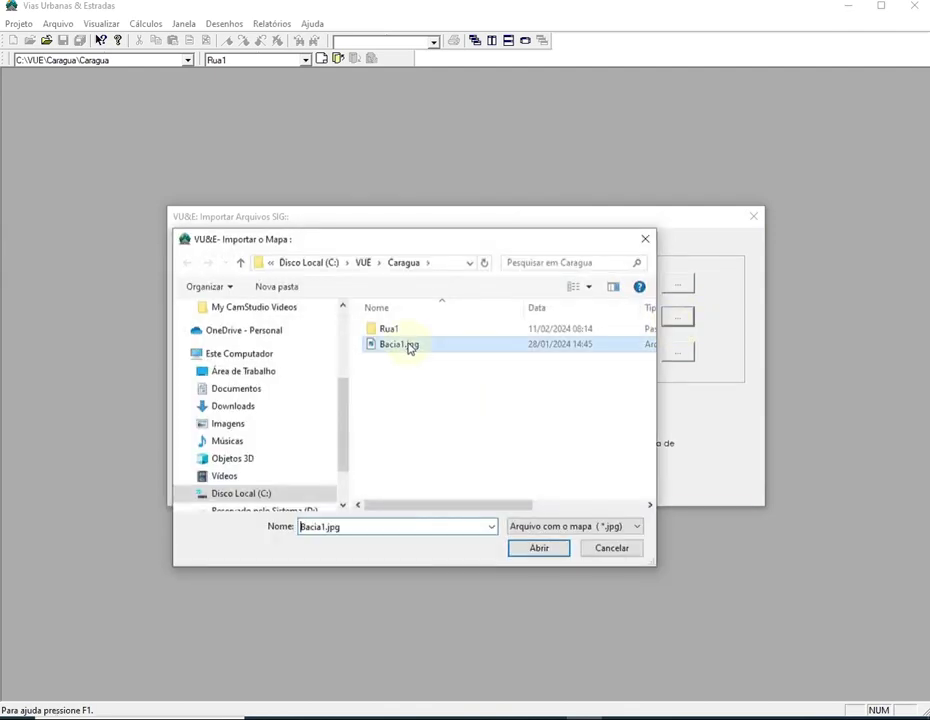
click(680, 353)
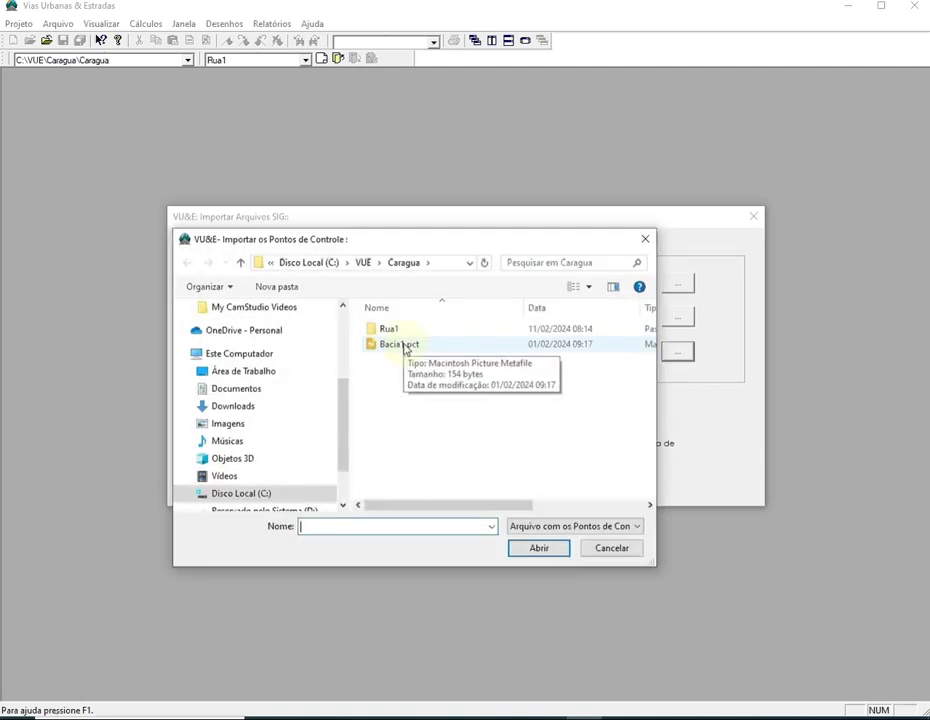
double_click(400, 345)
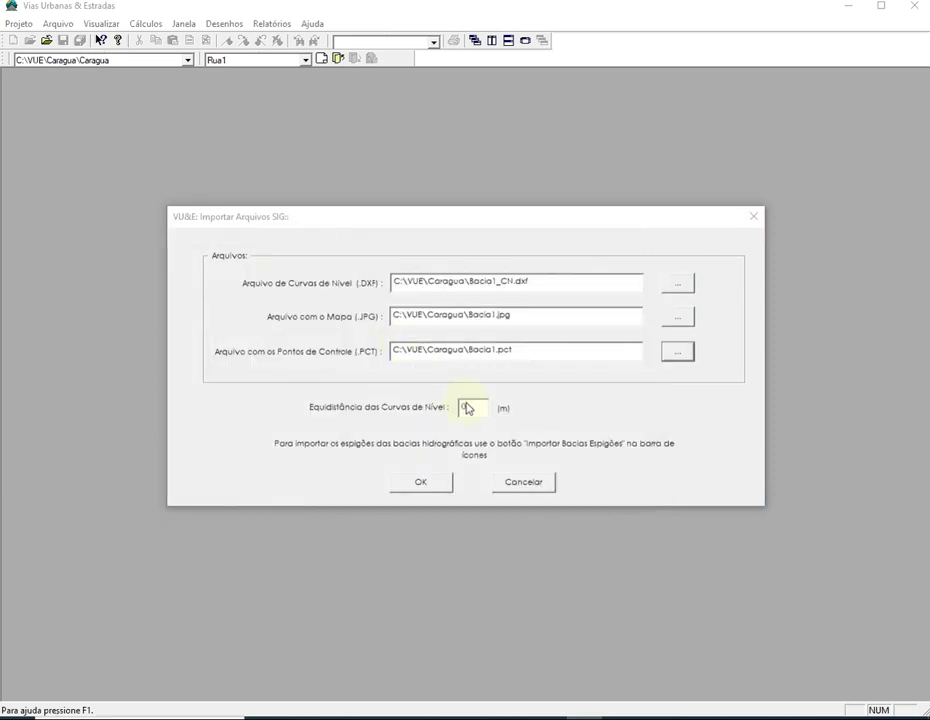
- Set the contour interval to 20 m and start importing the SIG files
double_click(470, 409)
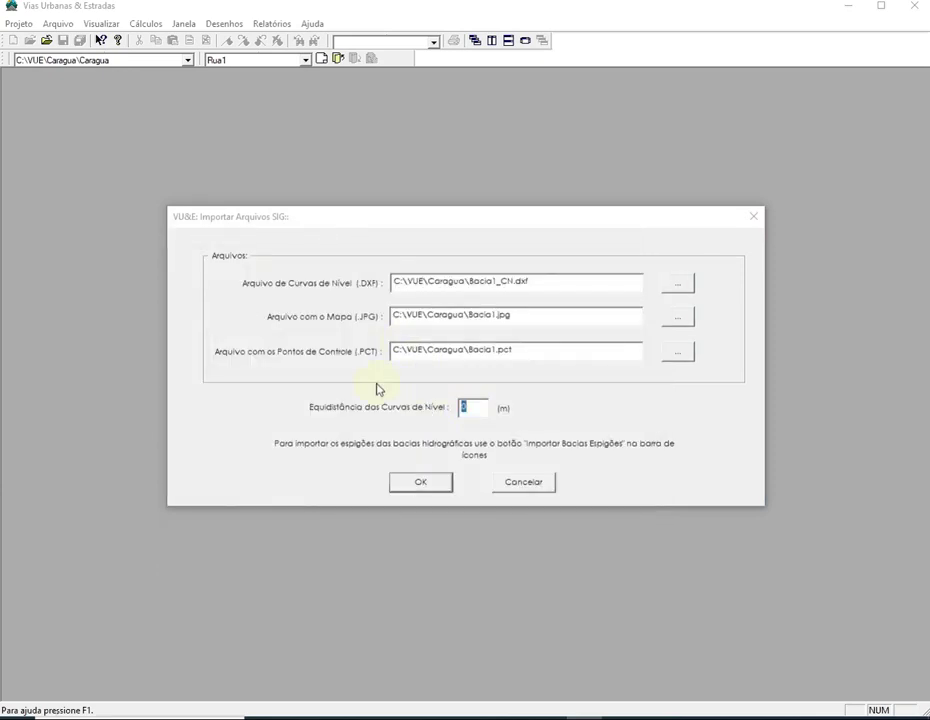
text(20)
click(436, 488)
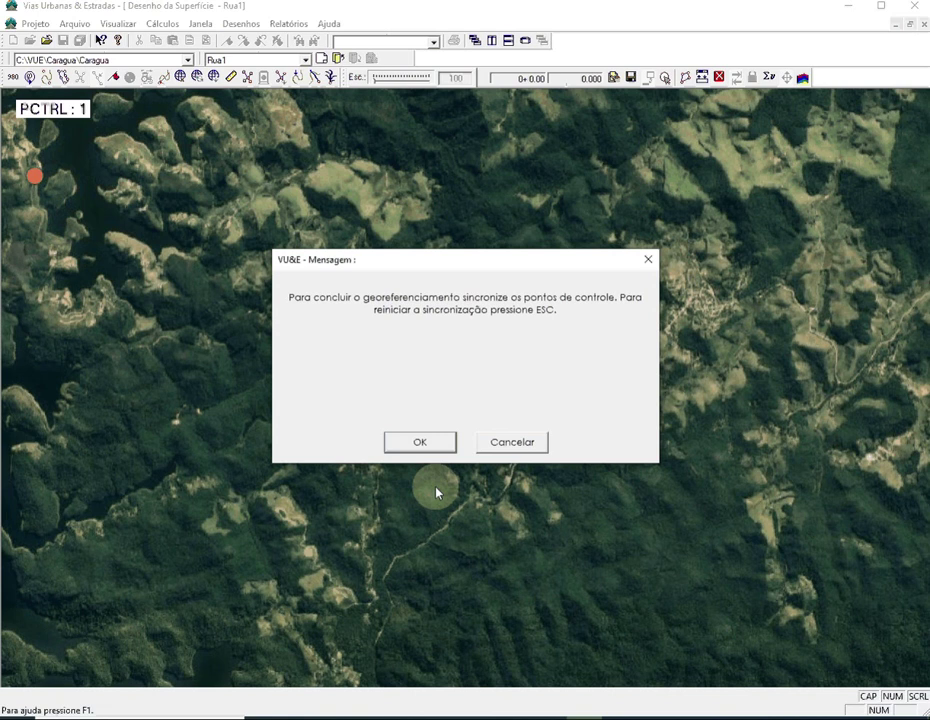
- Georeference the map by synchronizing control points 1 to 4 on their red markers in order
click(422, 446)
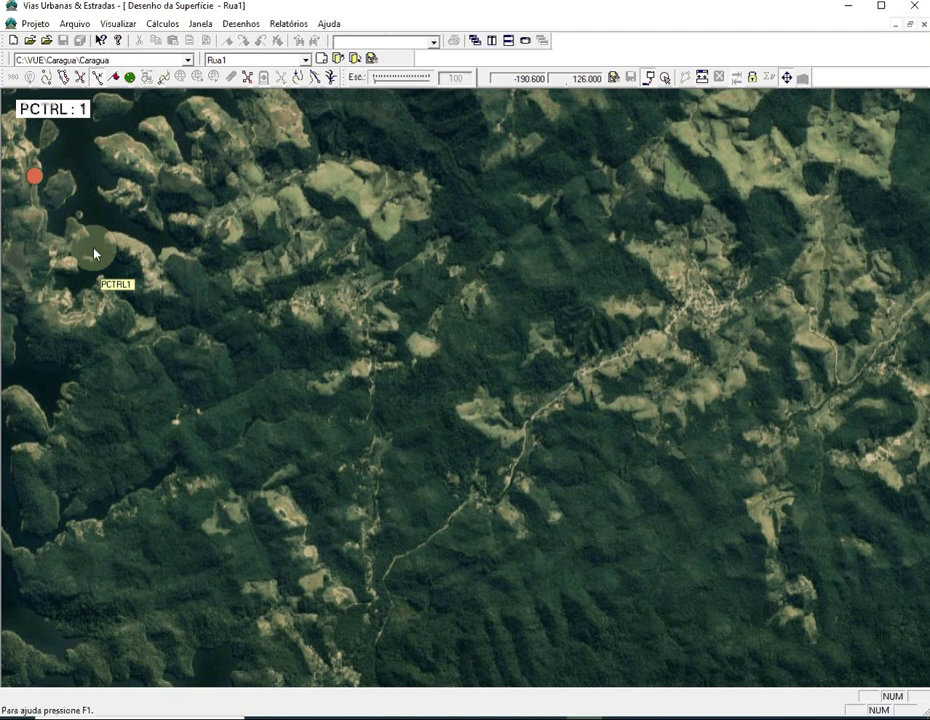
click(34, 177)
click(752, 199)
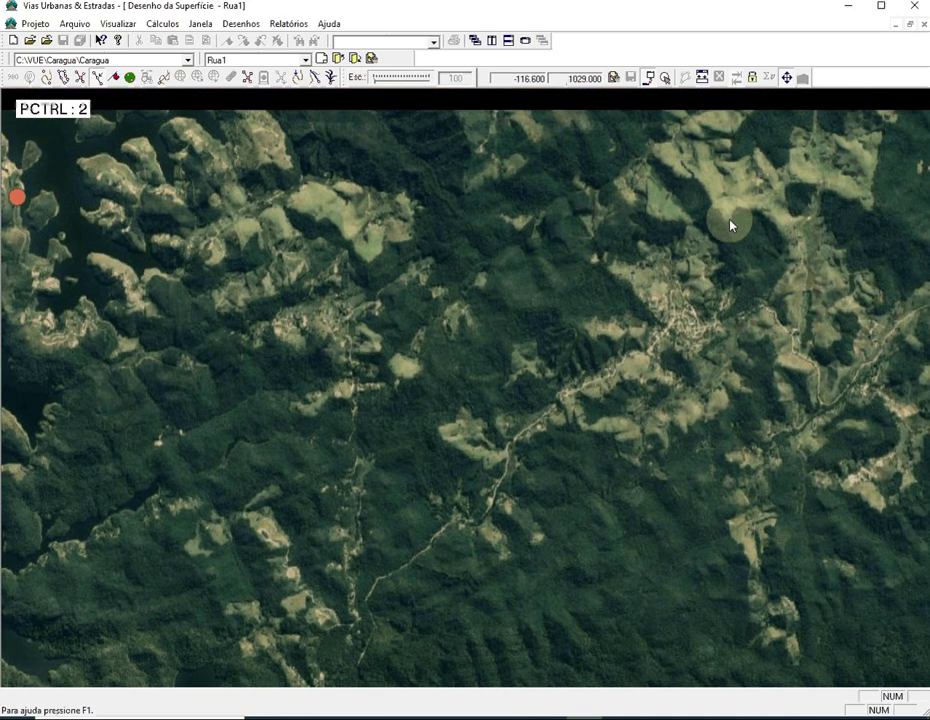
middle_drag(730, 225, 29, 567)
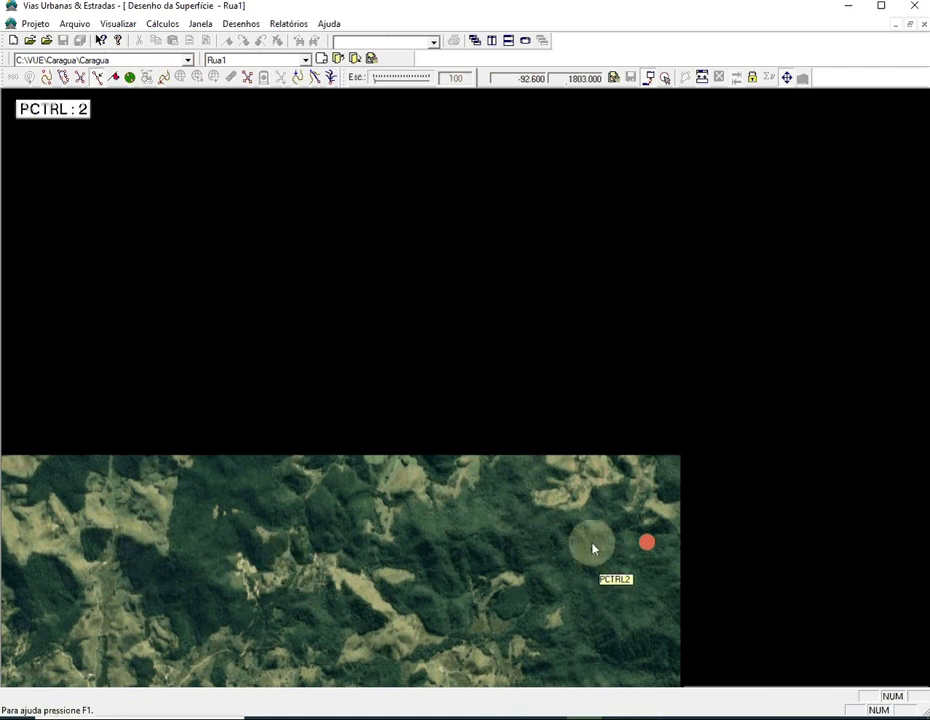
click(647, 544)
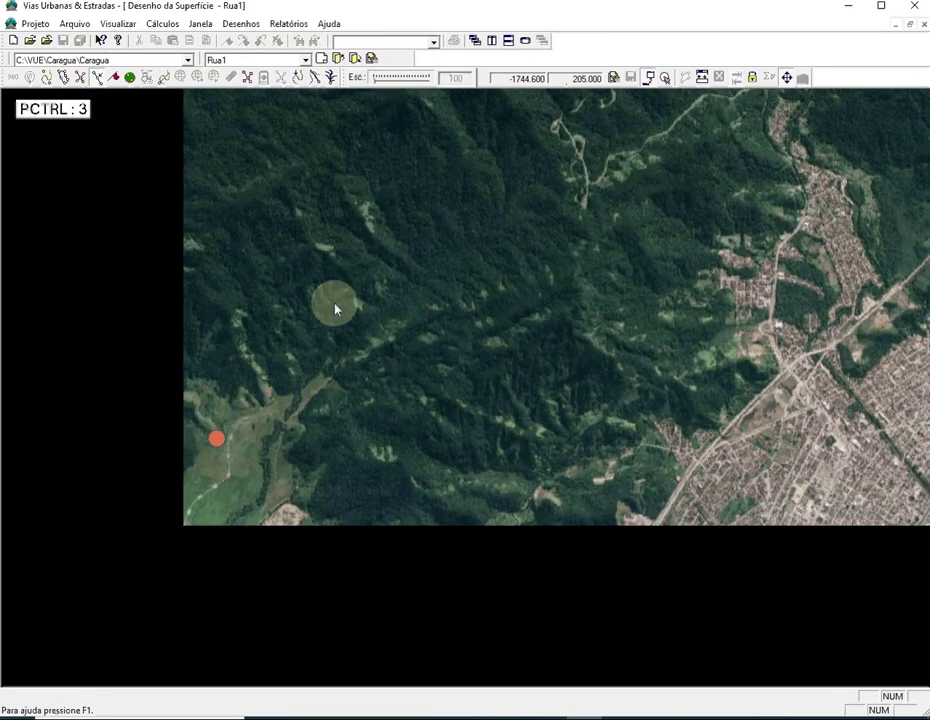
middle_drag(335, 309, 343, 285)
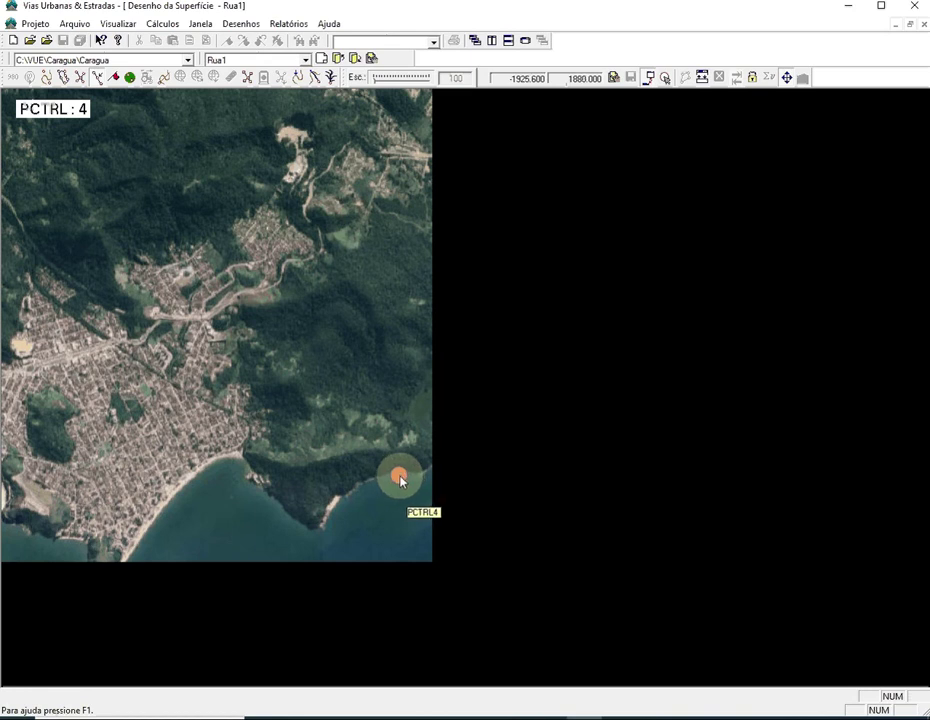
click(400, 476)
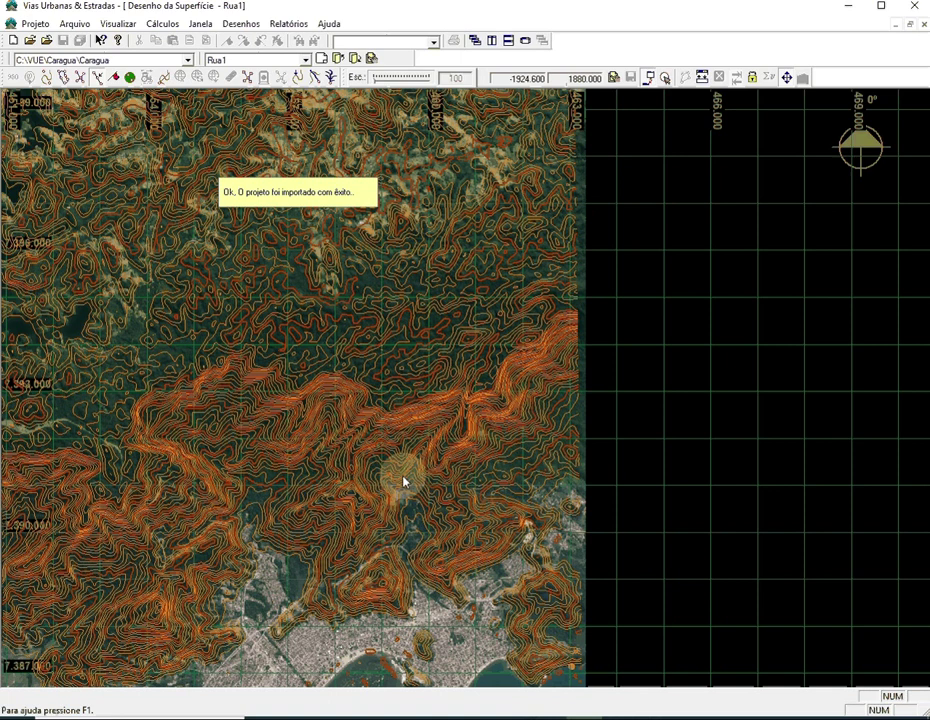
- Import the thalwegs from Bacia1_Talvegues.dxf and hide the contour lines and point markers
middle_drag(729, 447, 779, 436)
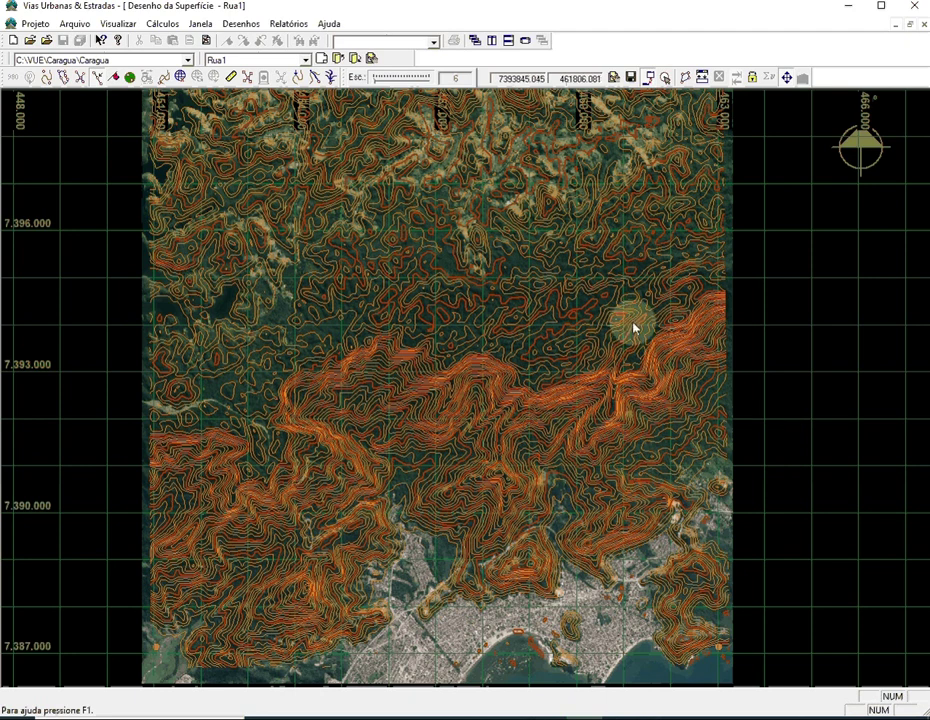
mouse_move(352, 124)
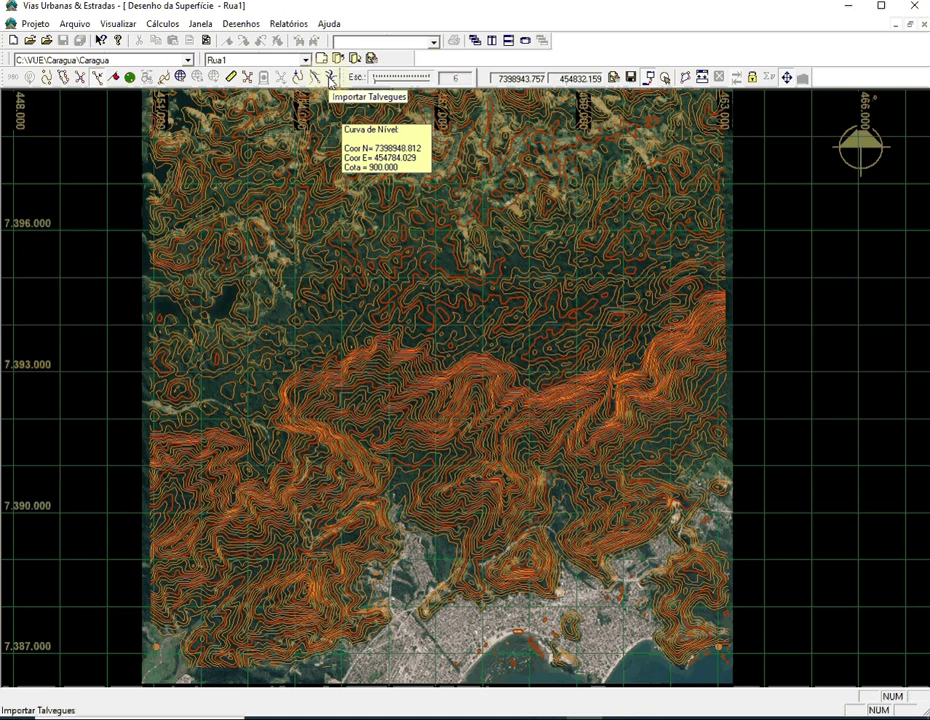
click(331, 80)
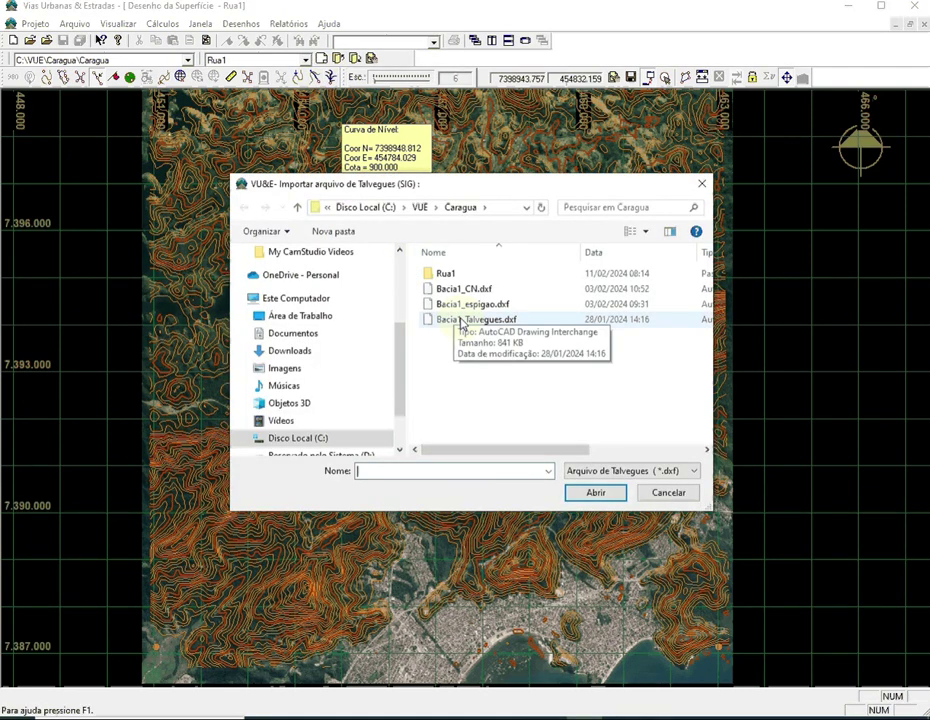
double_click(461, 320)
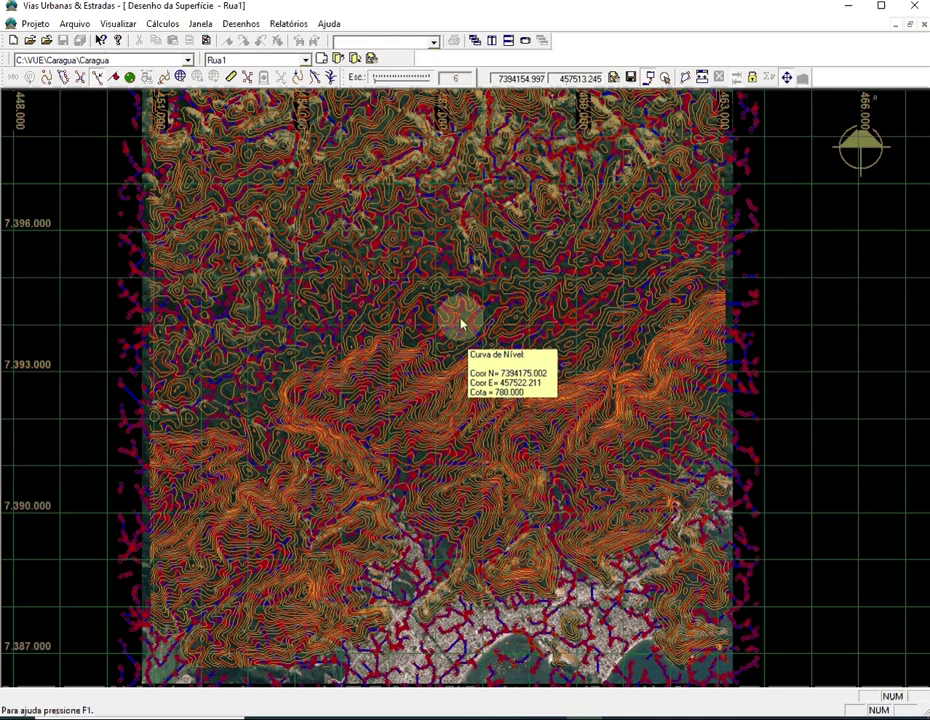
key(c)
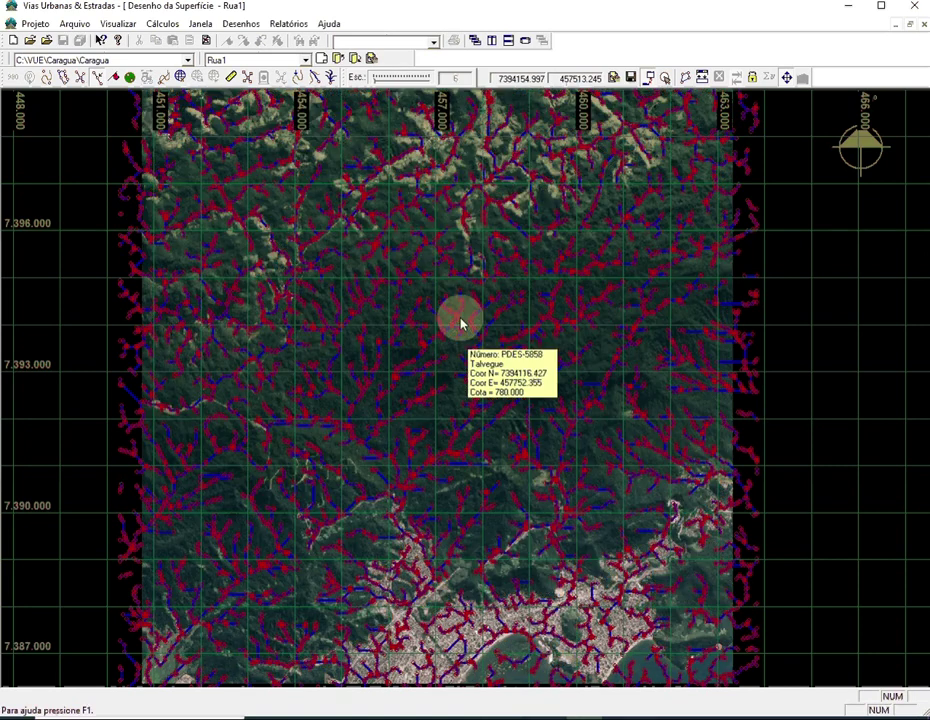
key(p)
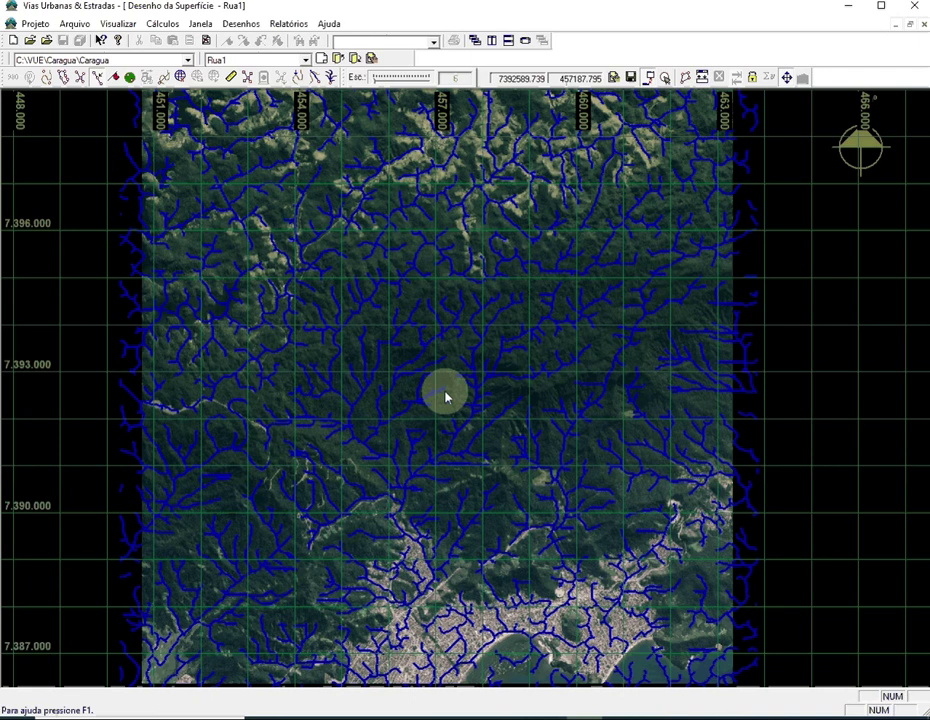
- Import the watershed ridge lines from Bacia1_espigao.dxf
mouse_move(379, 257)
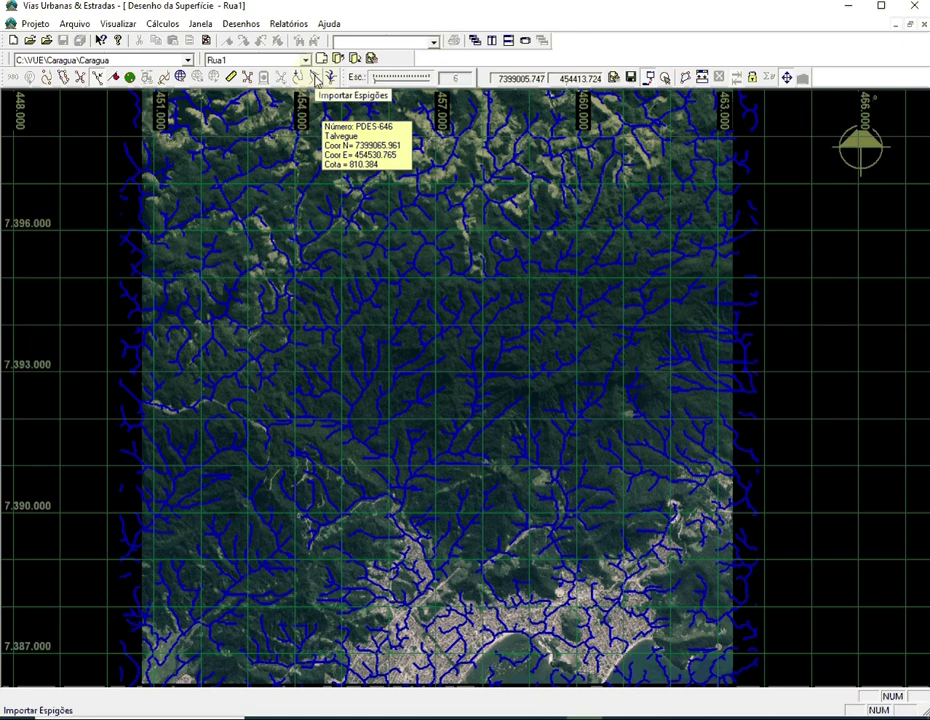
click(315, 79)
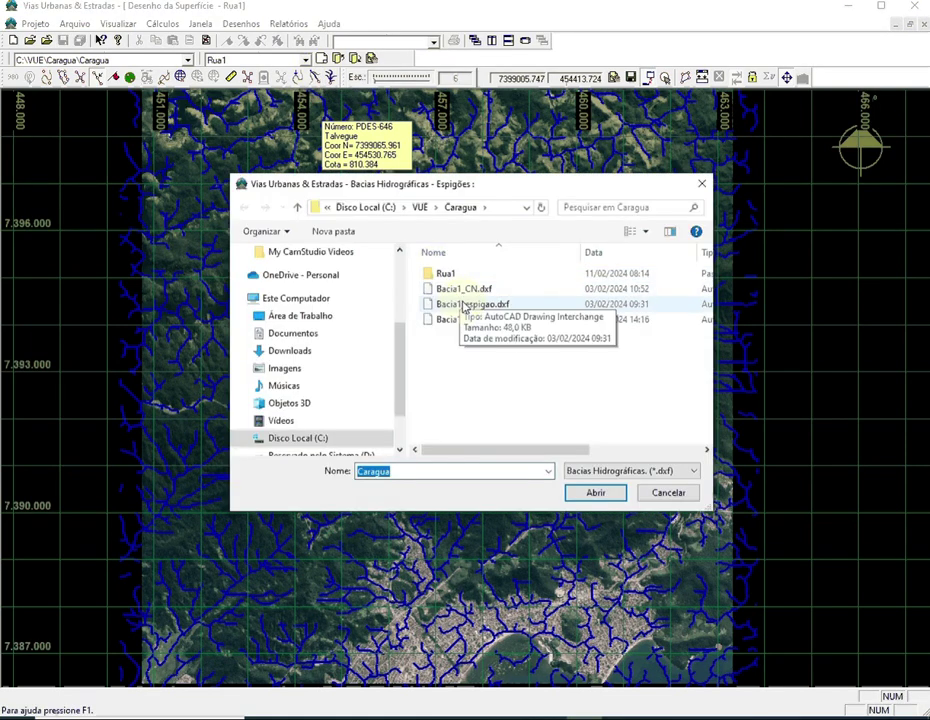
click(467, 305)
click(582, 497)
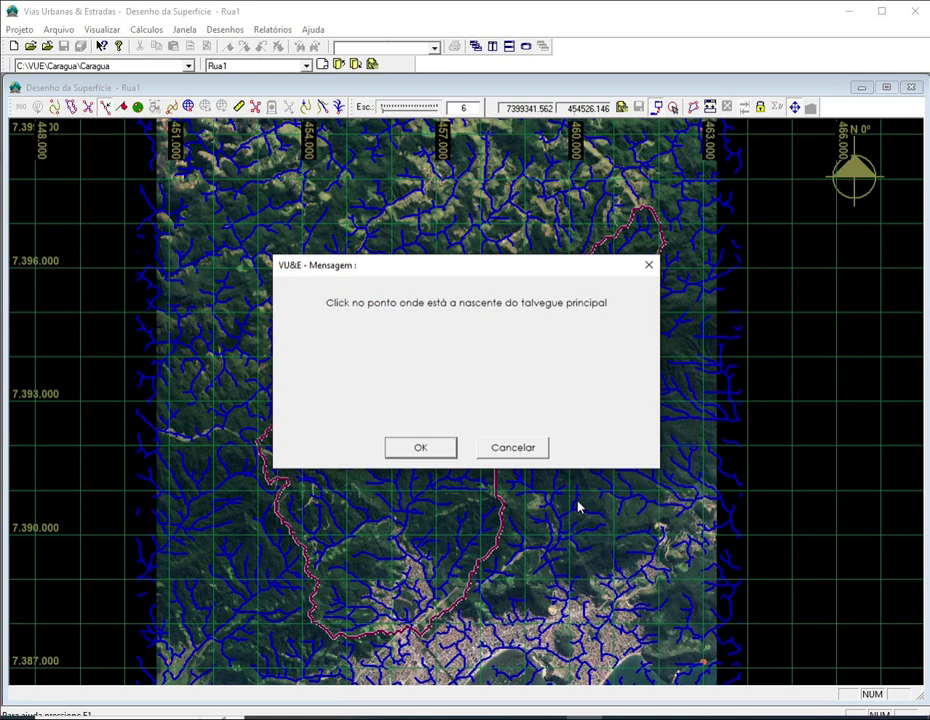
- Start defining the main thalweg, test the eastern spring at the basin's northeastern tip, and reject the proposed route
click(440, 446)
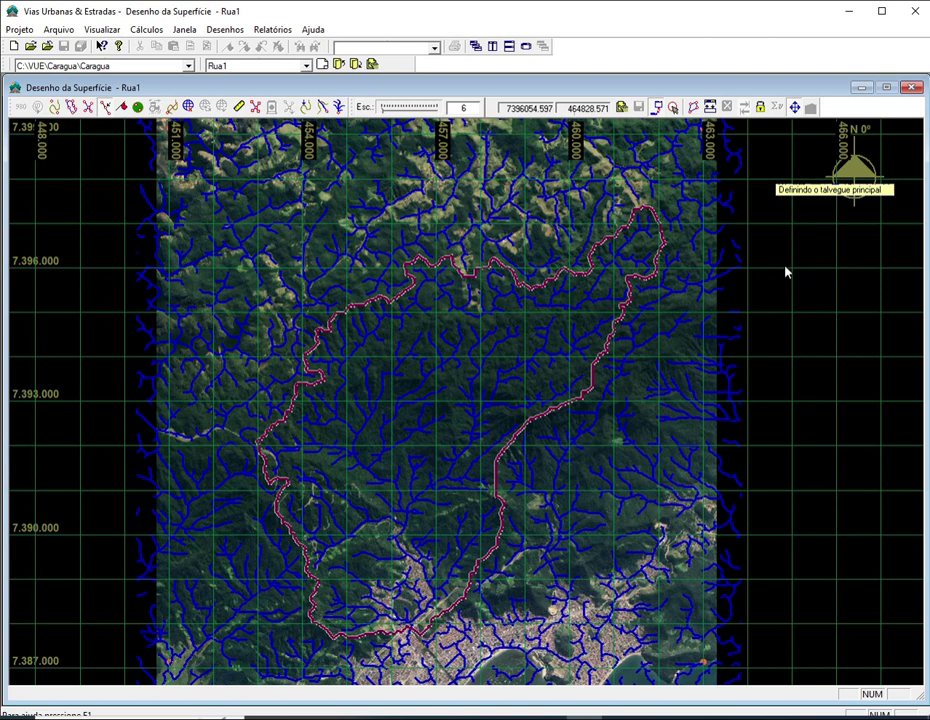
middle_drag(786, 268, 800, 423)
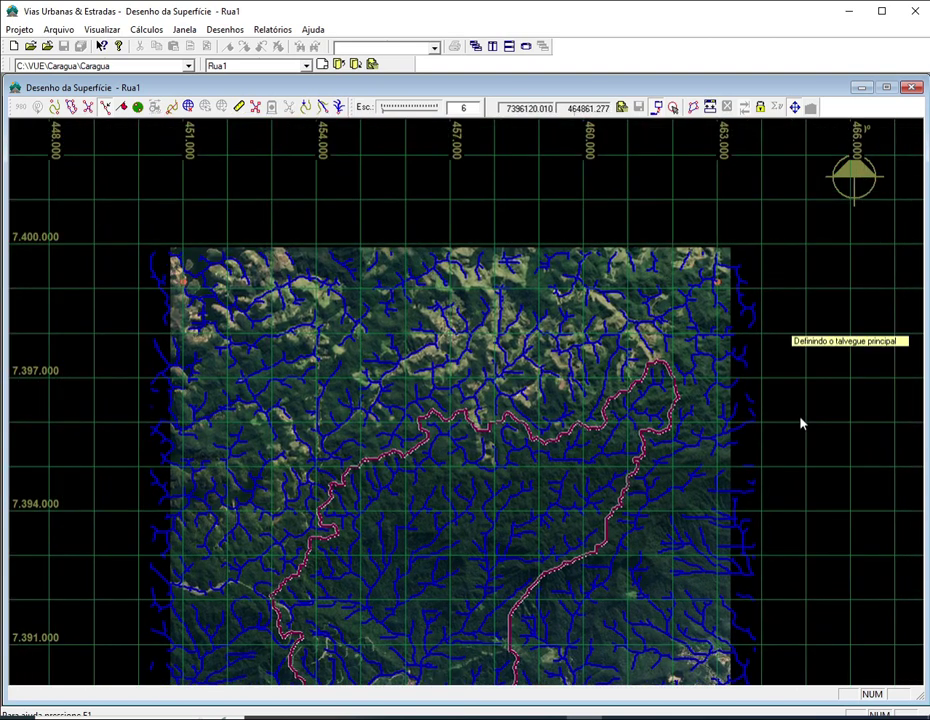
scroll(800, 423, up, 4)
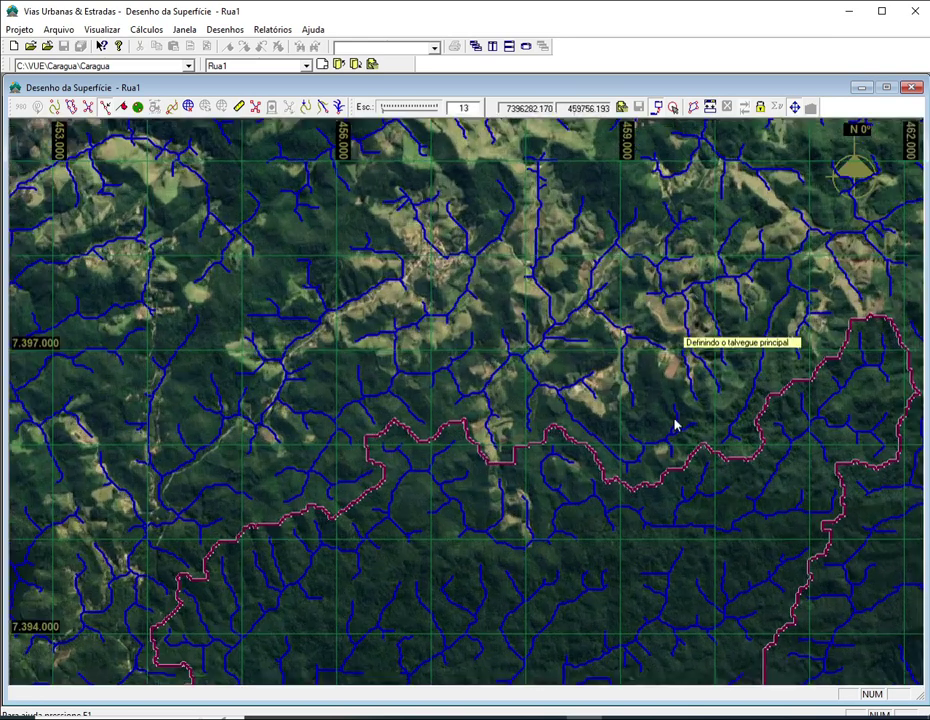
middle_drag(675, 425, 400, 425)
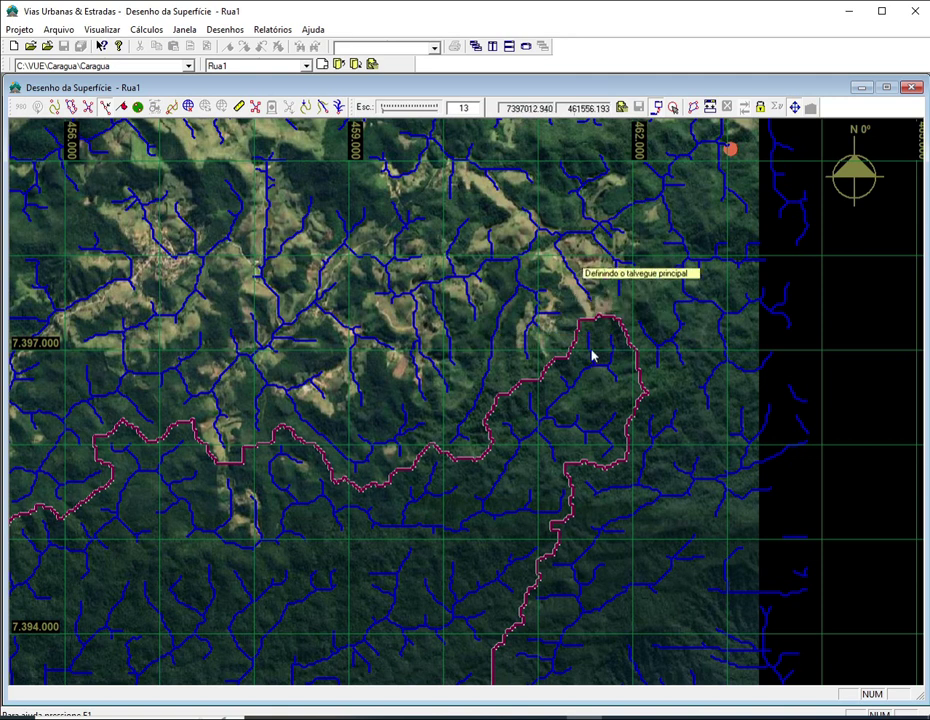
scroll(595, 353, up, 2)
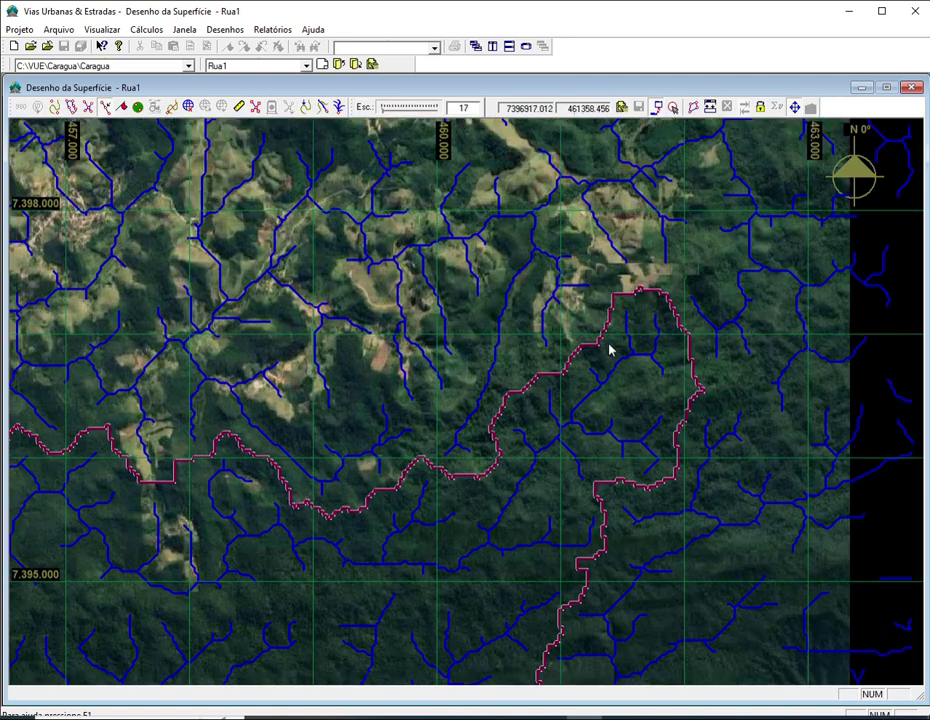
click(655, 322)
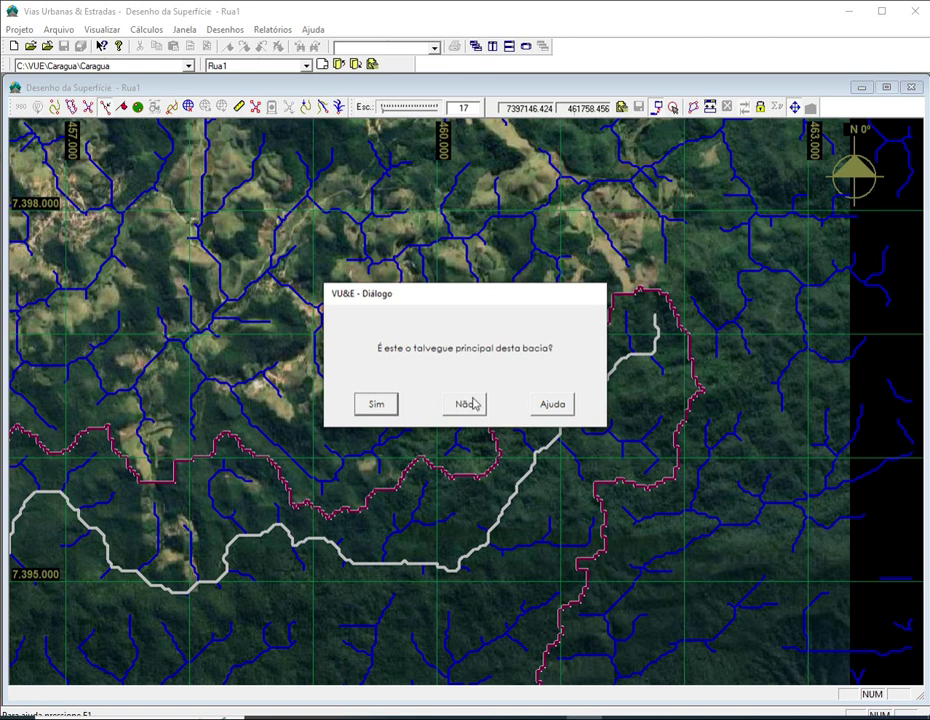
click(474, 403)
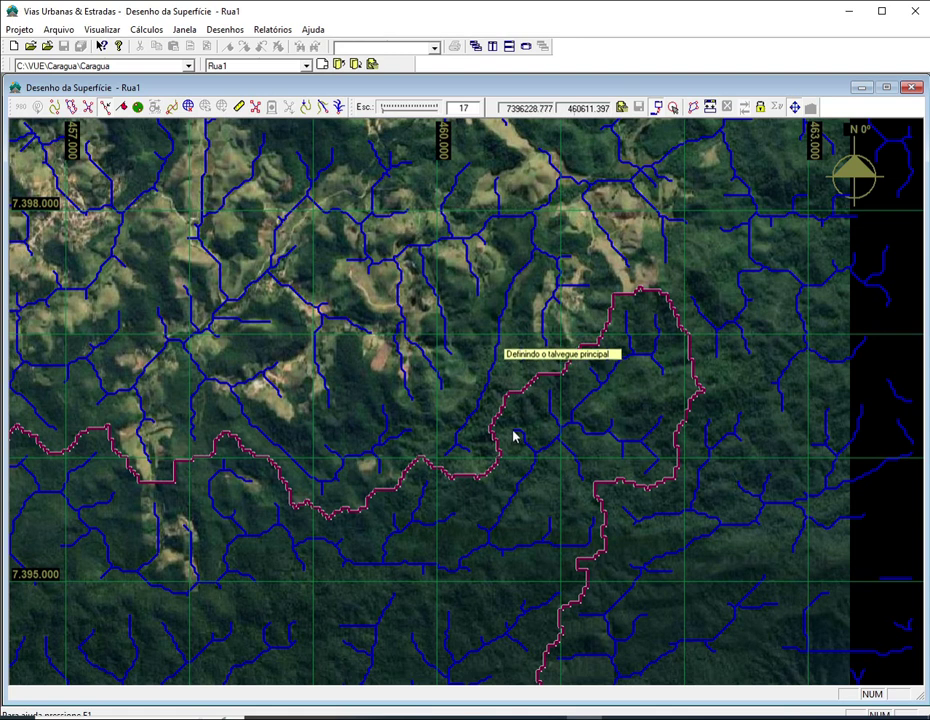
- Try two alternative springs farther southwest in the basin as the main thalweg's source, rejecting each proposed route
click(514, 437)
click(464, 403)
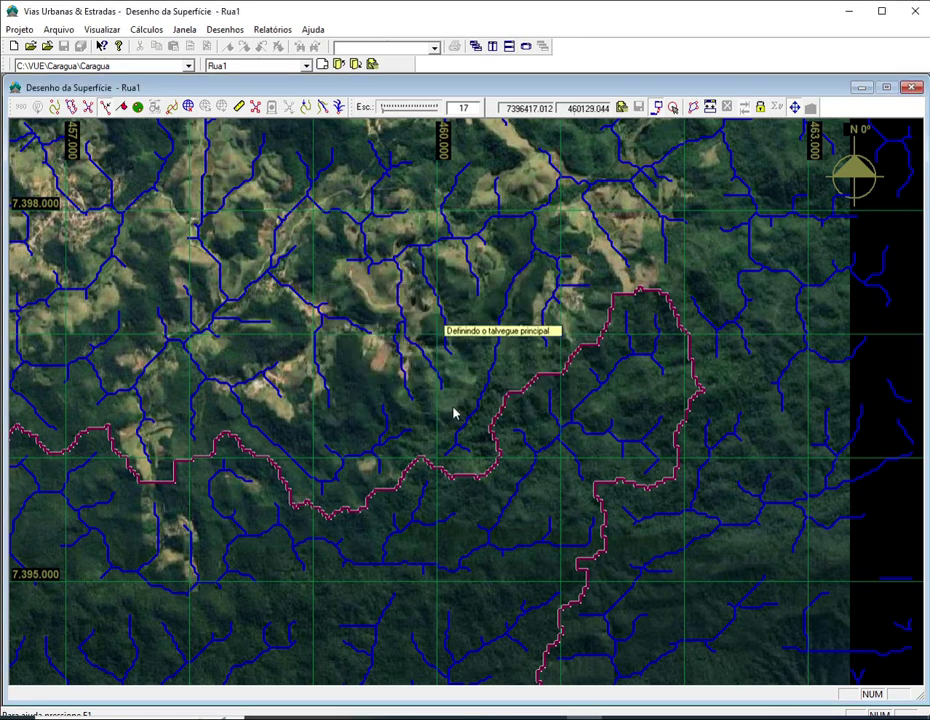
click(270, 630)
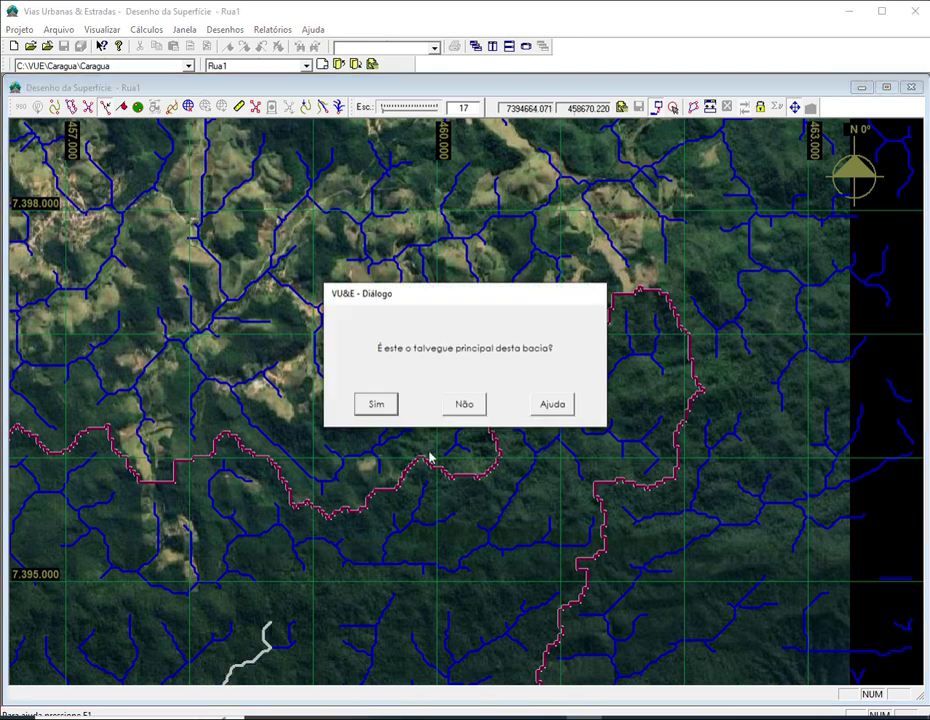
click(470, 406)
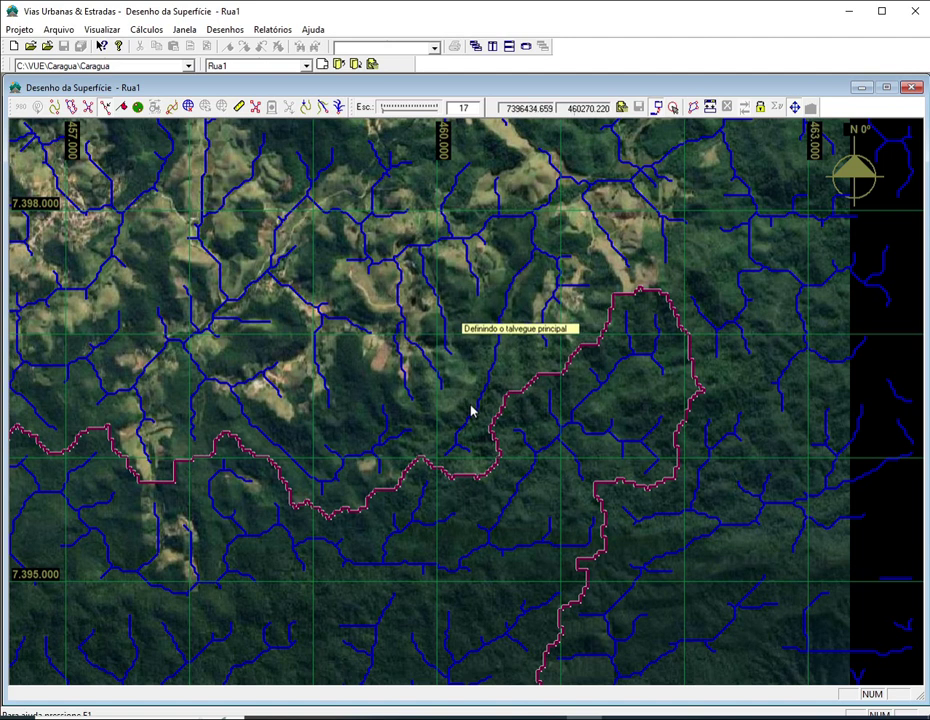
- Set the eastern spring at the basin's northeastern tip as the source and accept its route as the main thalweg
click(657, 320)
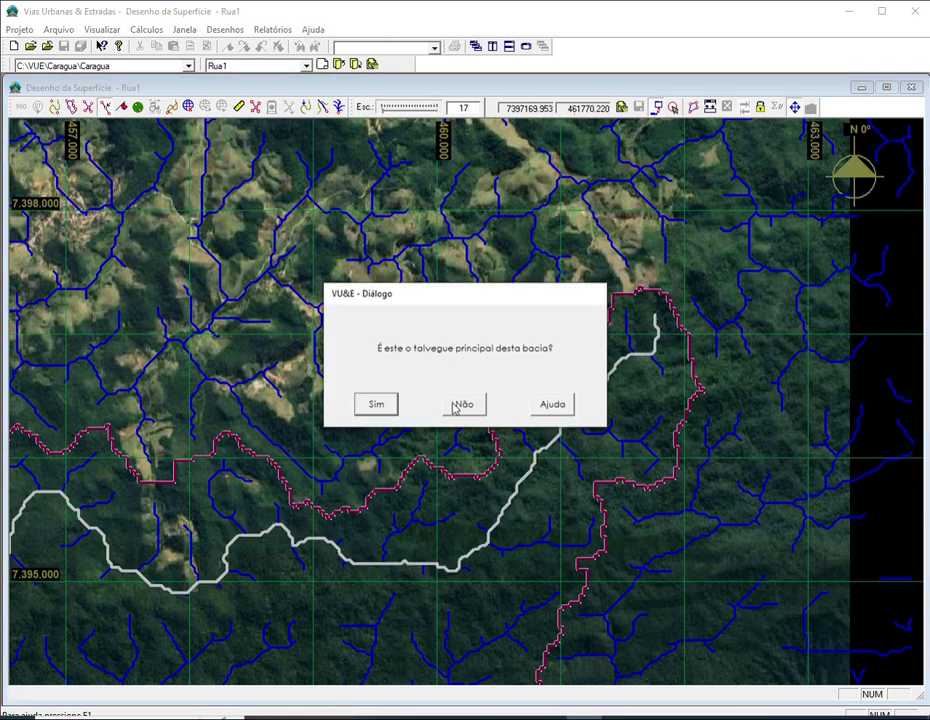
click(376, 408)
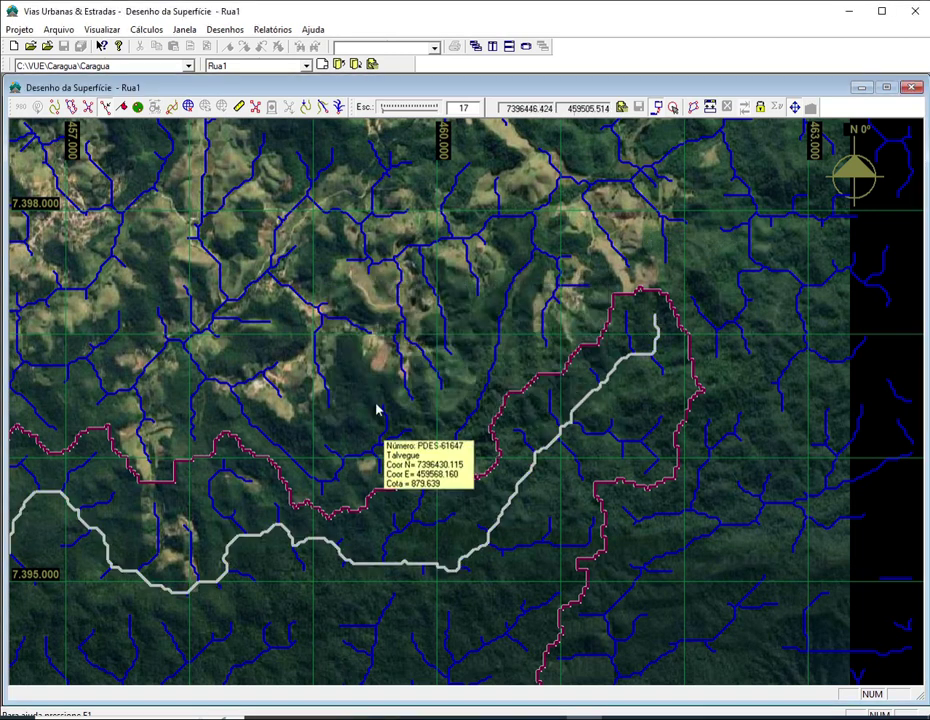
scroll(753, 394, down, 2)
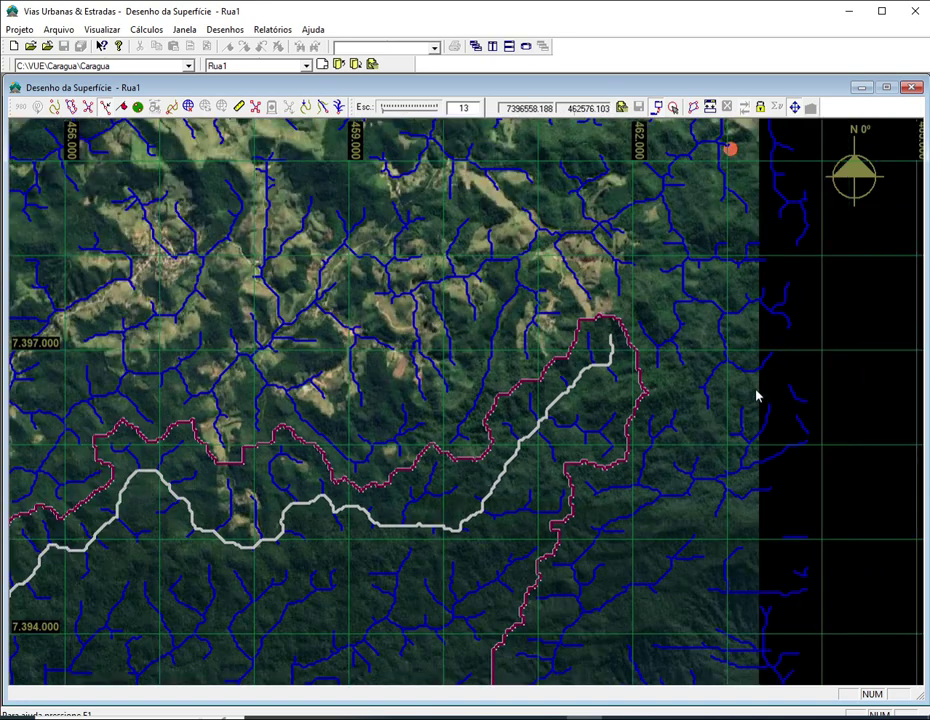
middle_drag(733, 469, 803, 307)
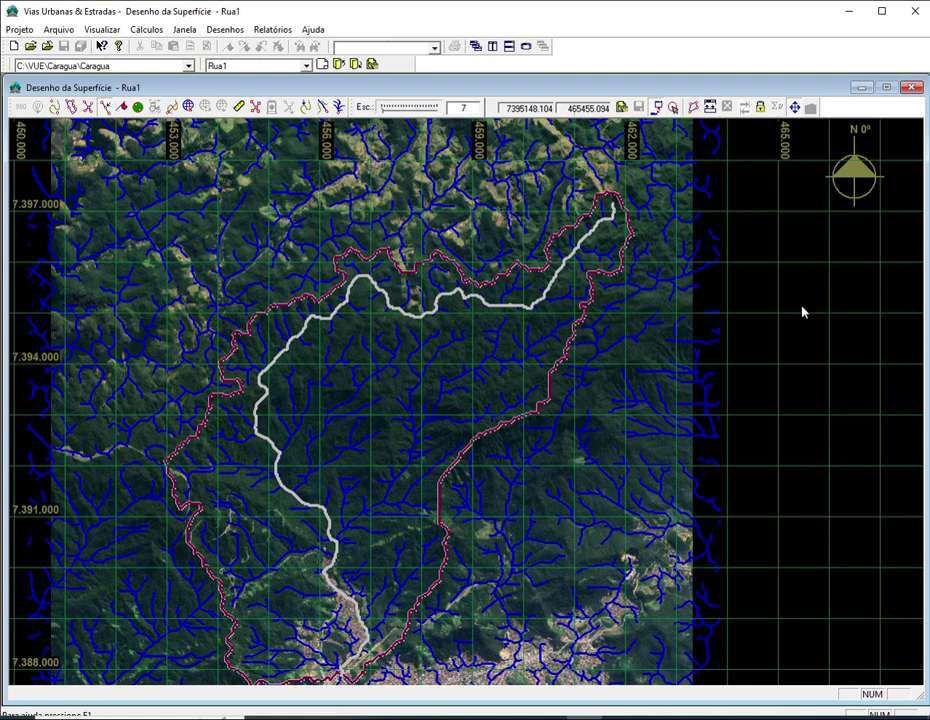
mouse_move(803, 312)
middle_down()
mouse_move(801, 365)
mouse_move(799, 313)
middle_up()
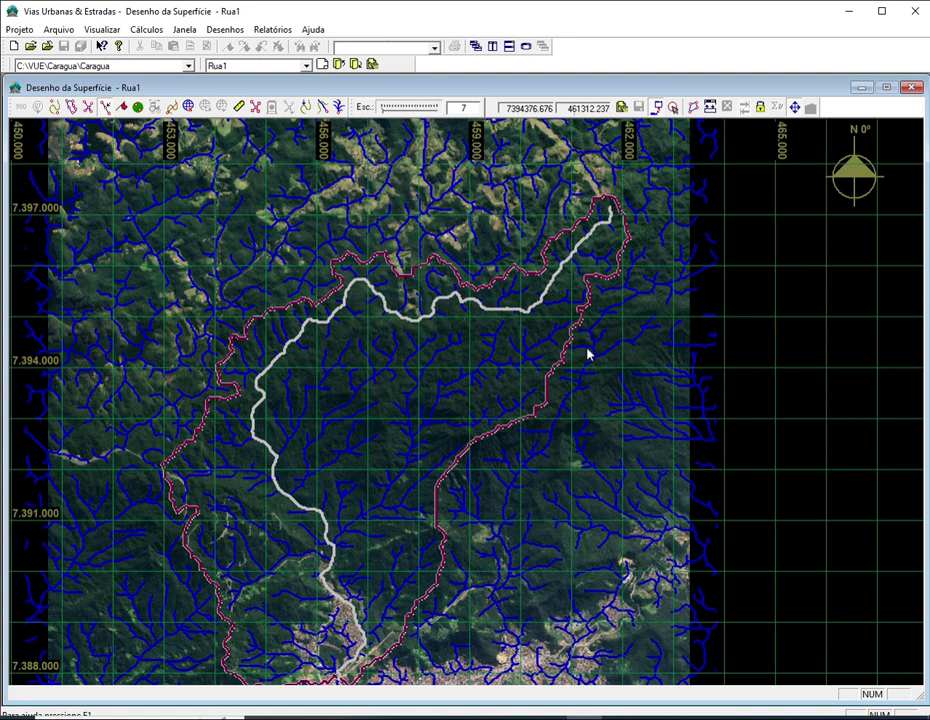
- Inspect the coordinates and elevations of points along the main thalweg, following it downstream
mouse_move(382, 369)
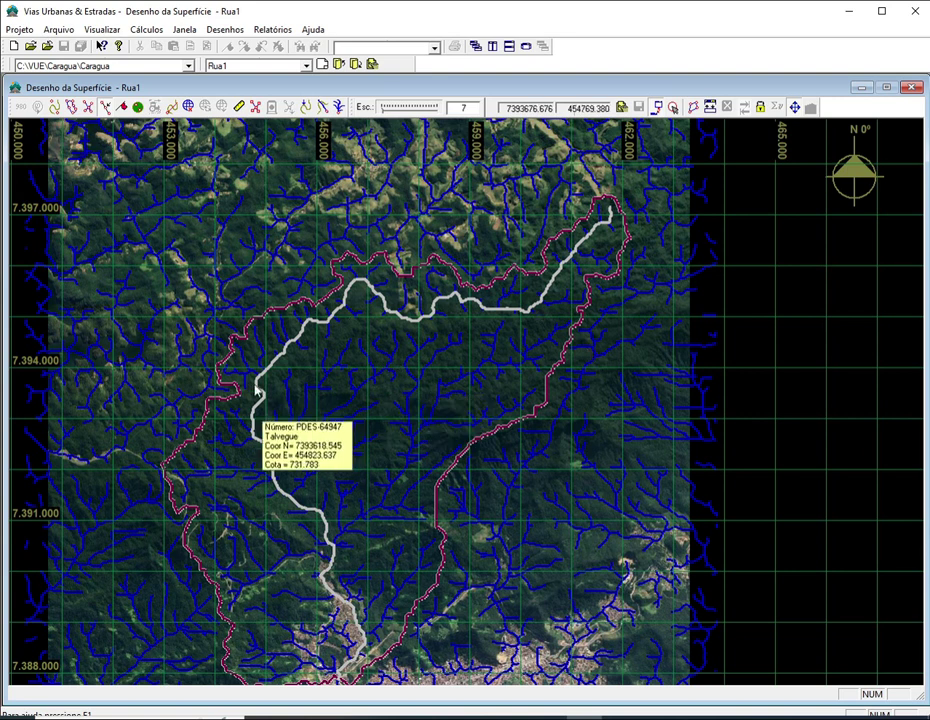
mouse_move(253, 417)
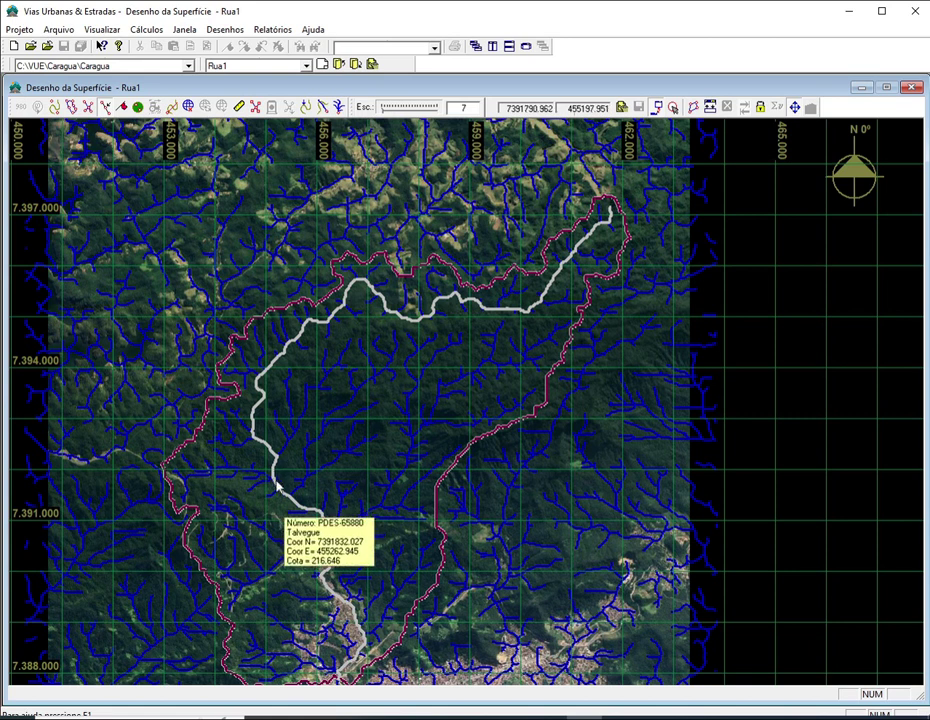
mouse_move(307, 512)
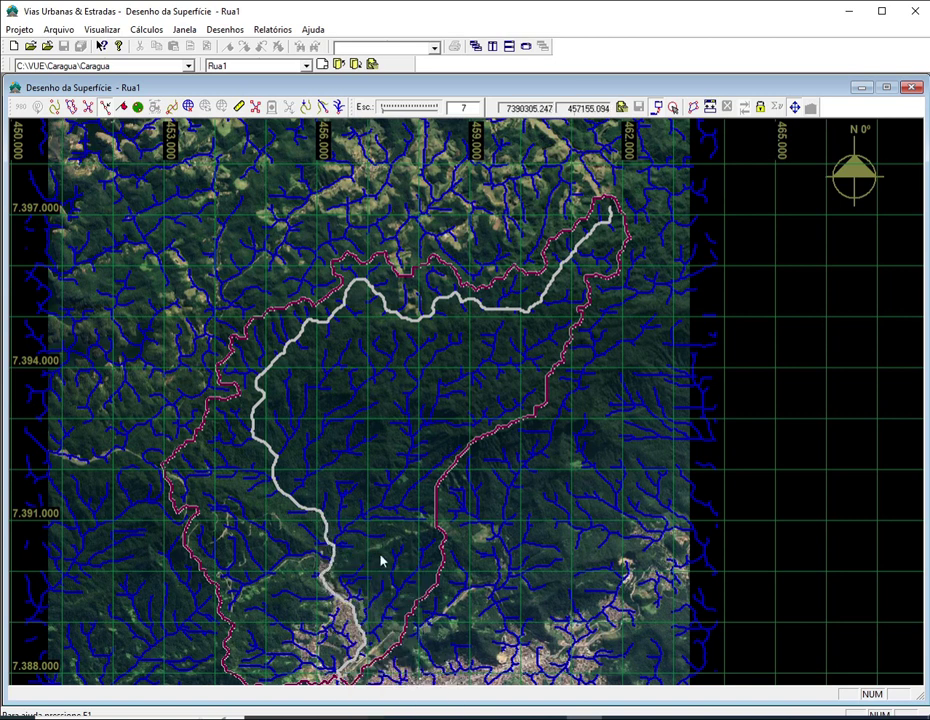
mouse_move(630, 518)
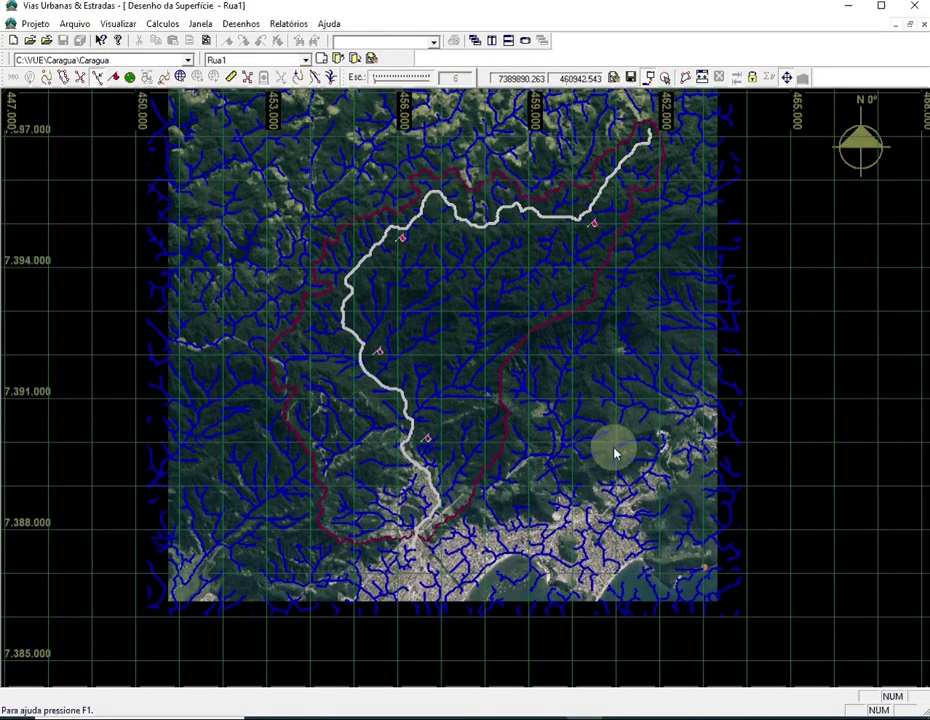
- Start creating a hydrographic basin from the watershed ridge line surrounding the main thalweg
mouse_move(615, 454)
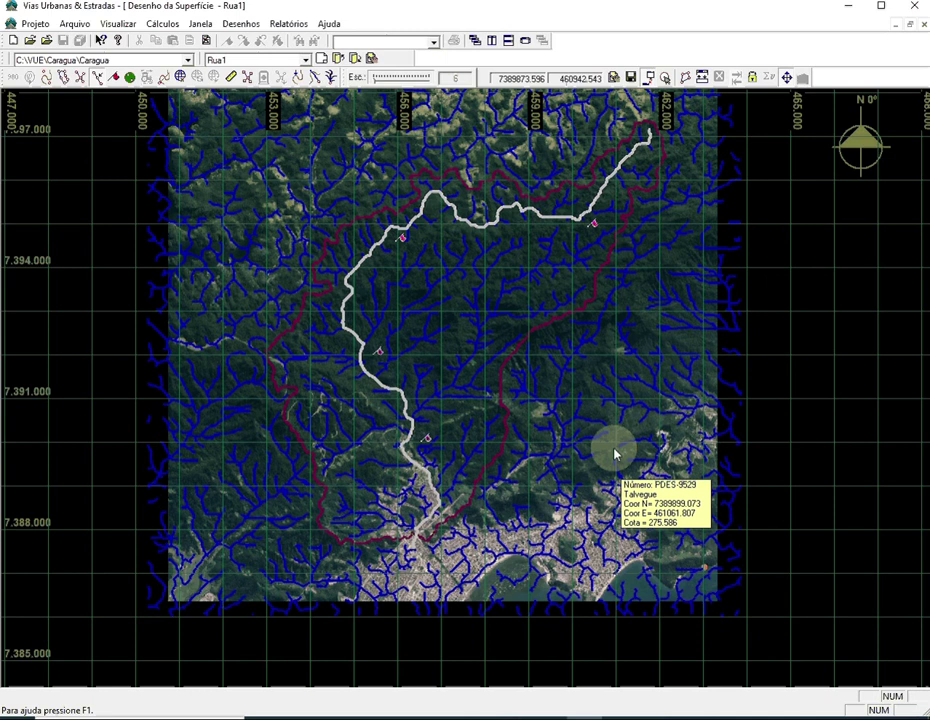
mouse_move(531, 402)
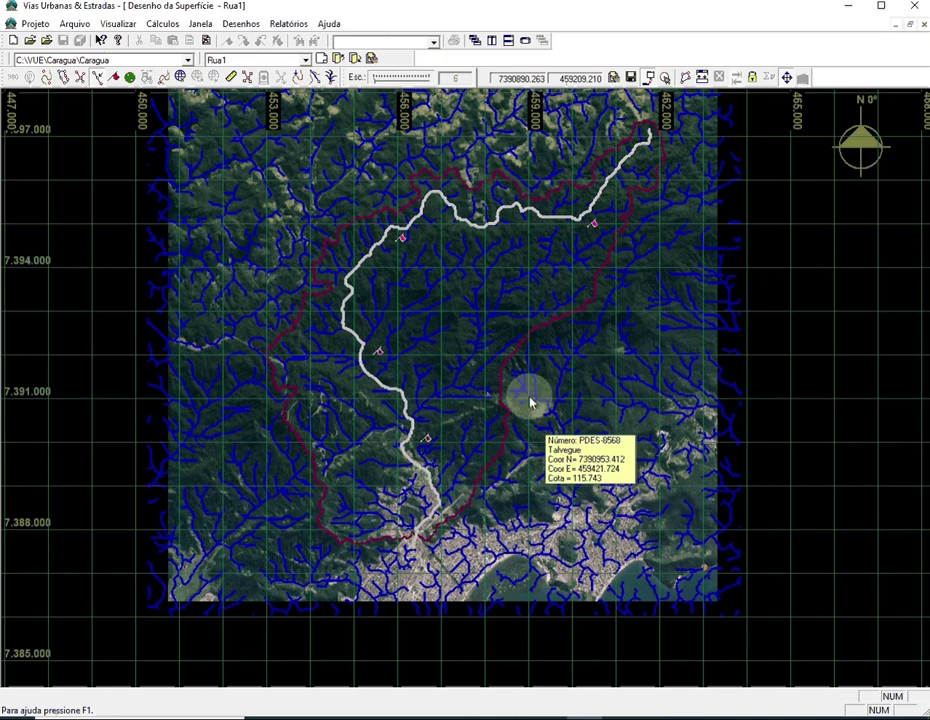
mouse_move(503, 392)
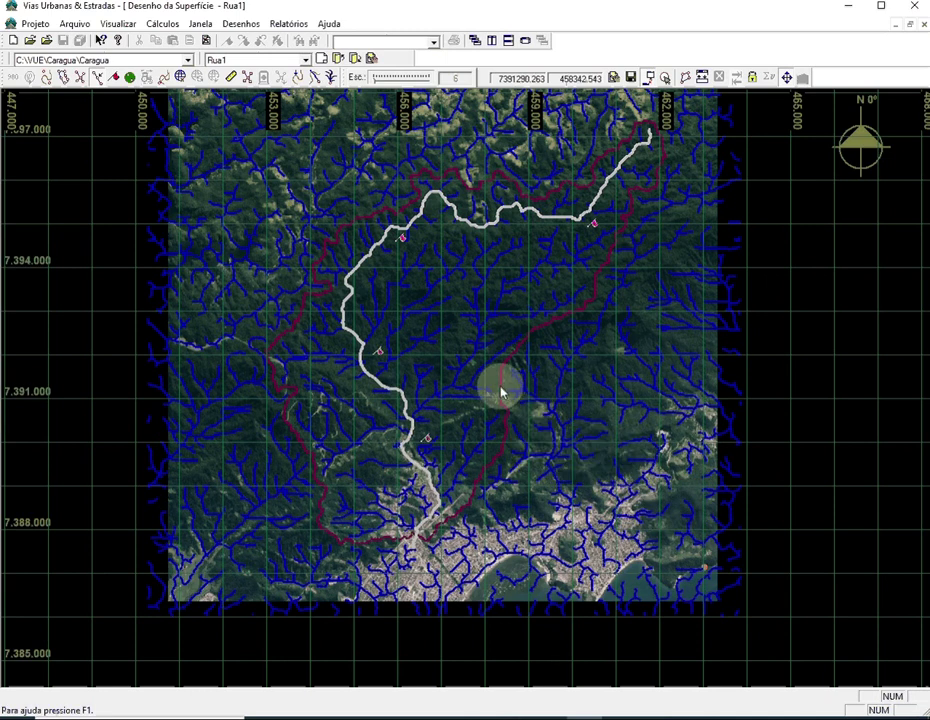
right_click(502, 392)
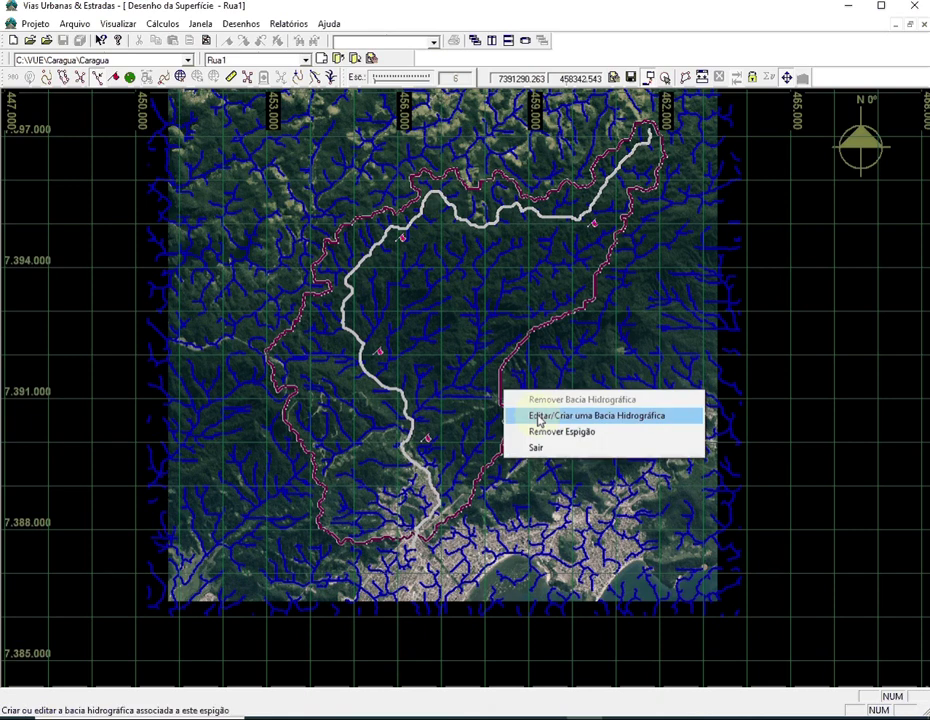
click(538, 416)
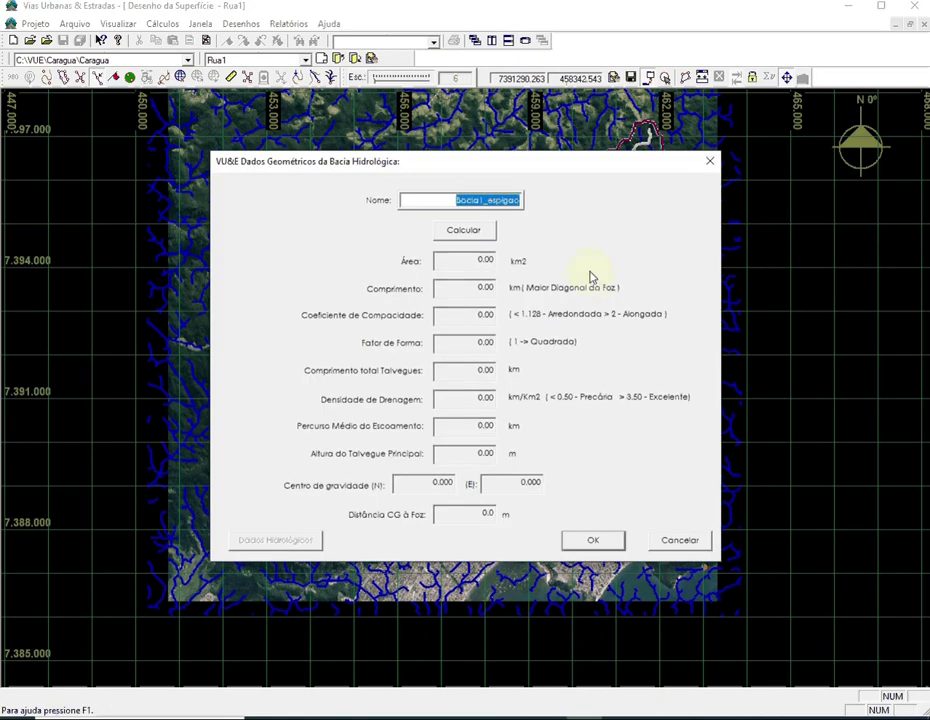
- Rename the hydrographic basin as Bacia1 in its geometric data
click(483, 201)
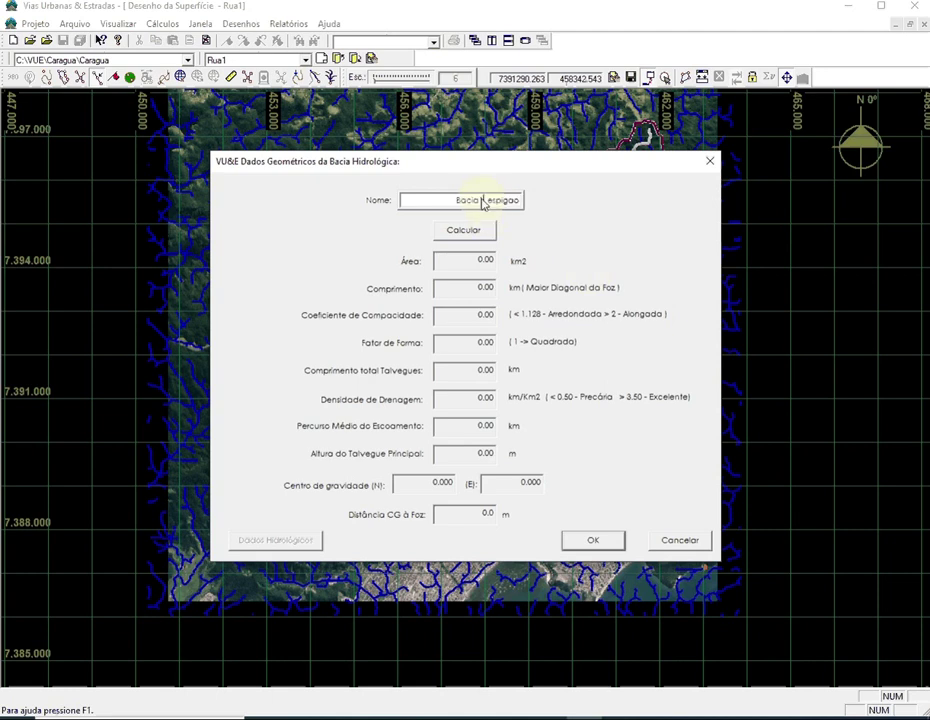
key(Delete)
key(Delete)
key(Delete)
key(Delete)
key(Delete)
key(Delete)
key(Delete)
key(Delete)
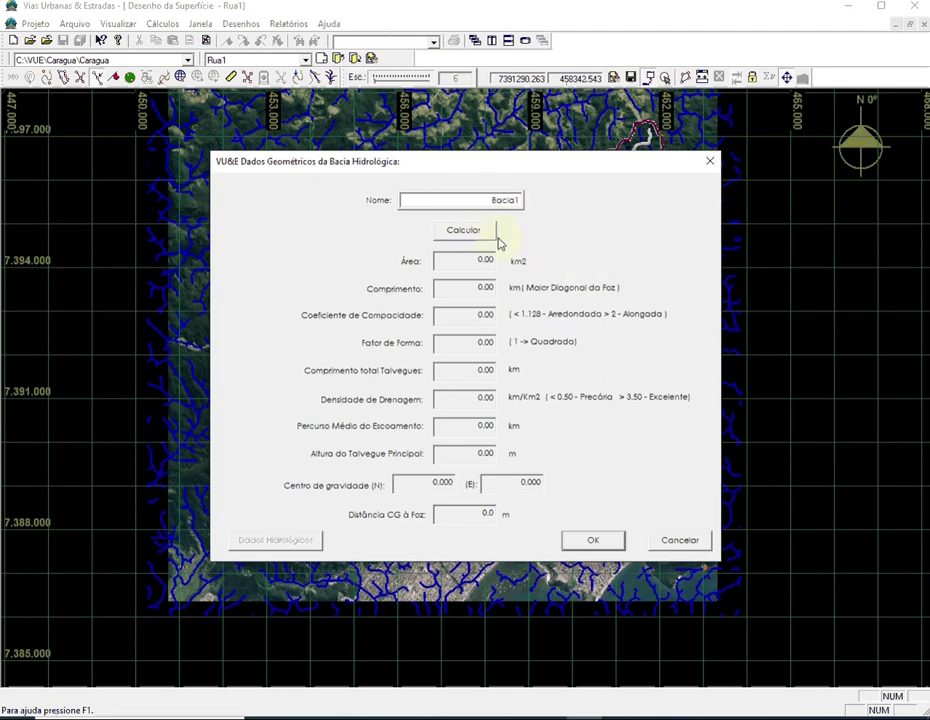
- Calculate the basin's geometric data and review its area, length, total thalweg length and drainage density
click(468, 237)
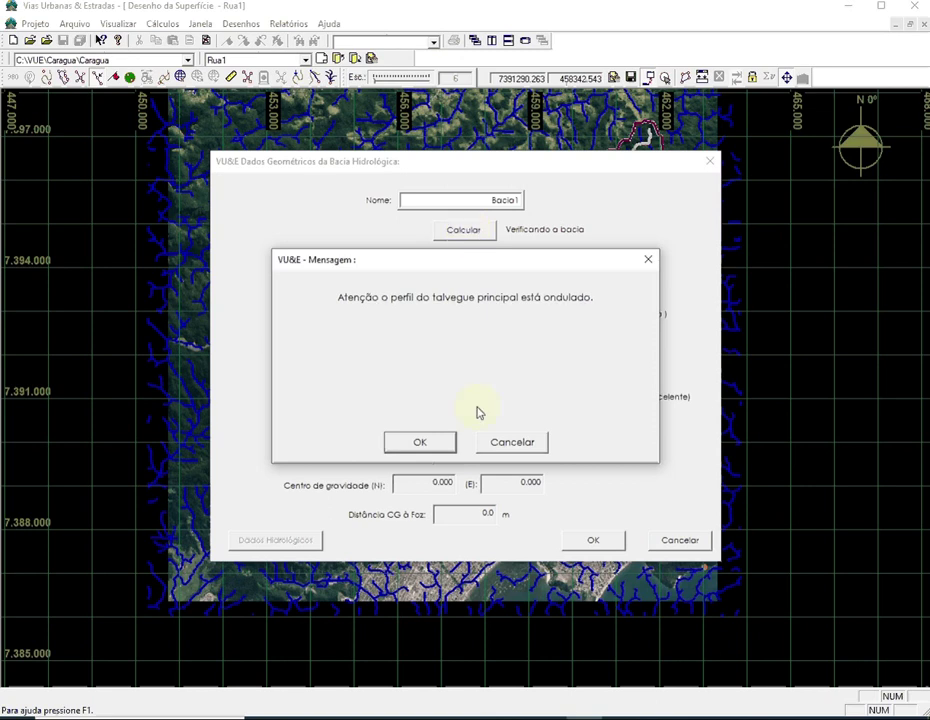
click(442, 441)
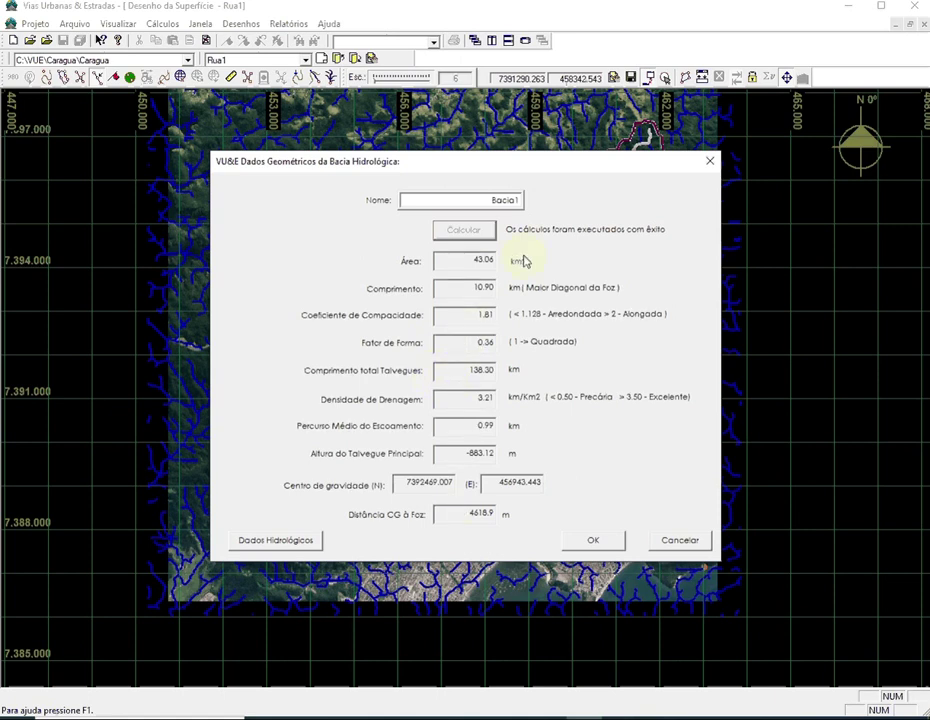
double_click(474, 262)
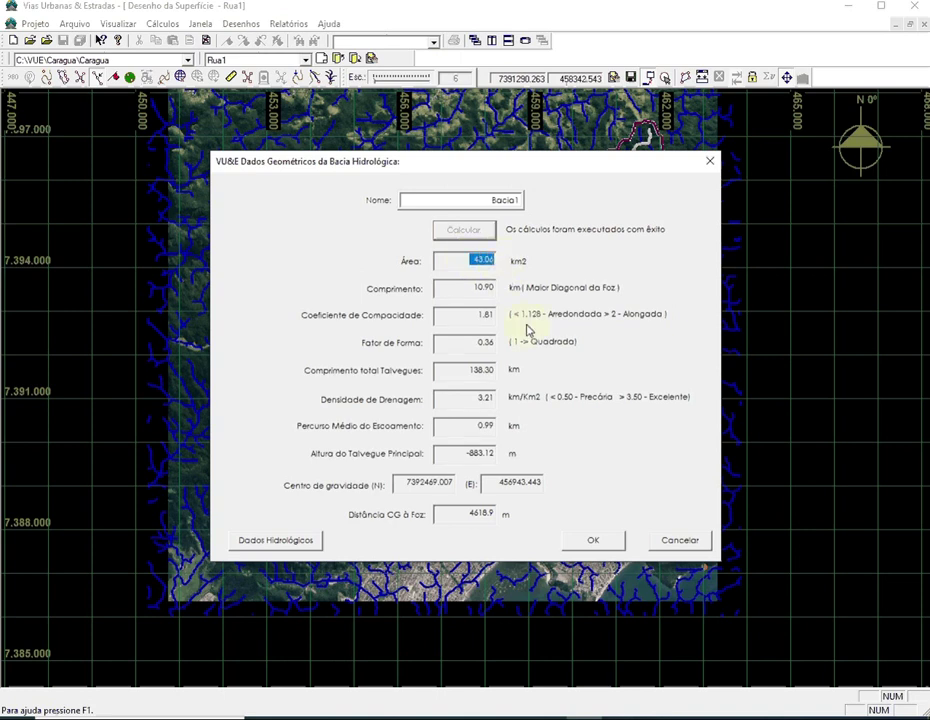
double_click(482, 288)
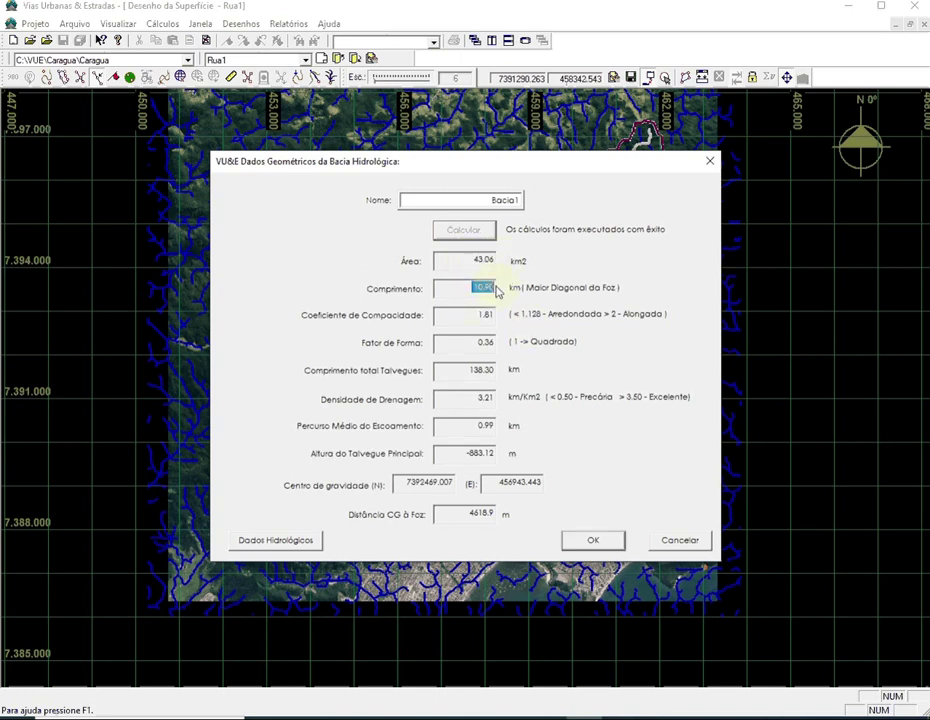
double_click(478, 370)
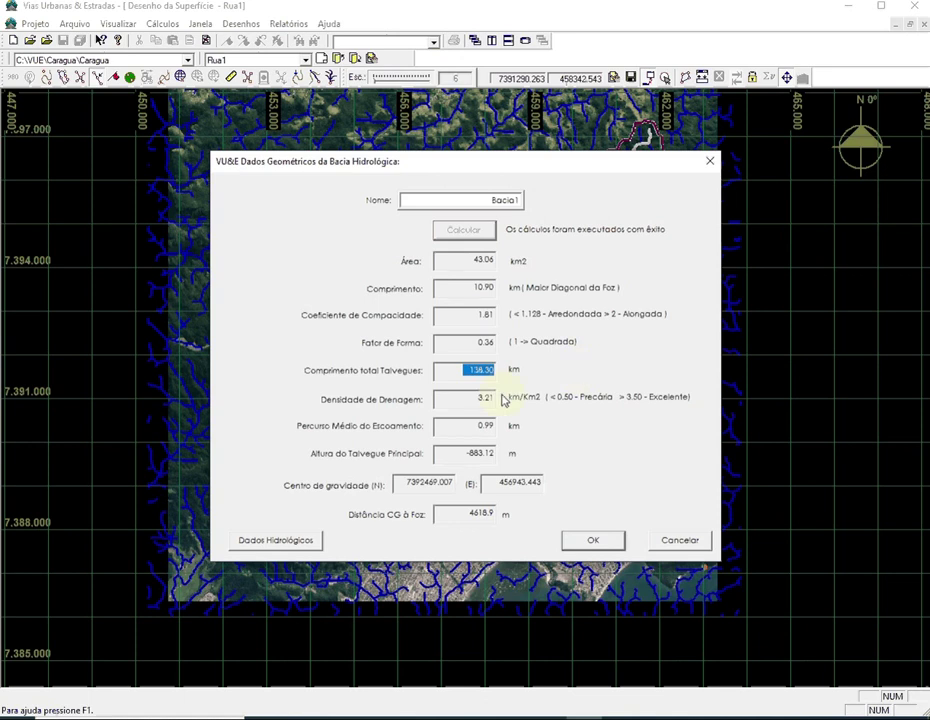
drag(475, 402, 560, 450)
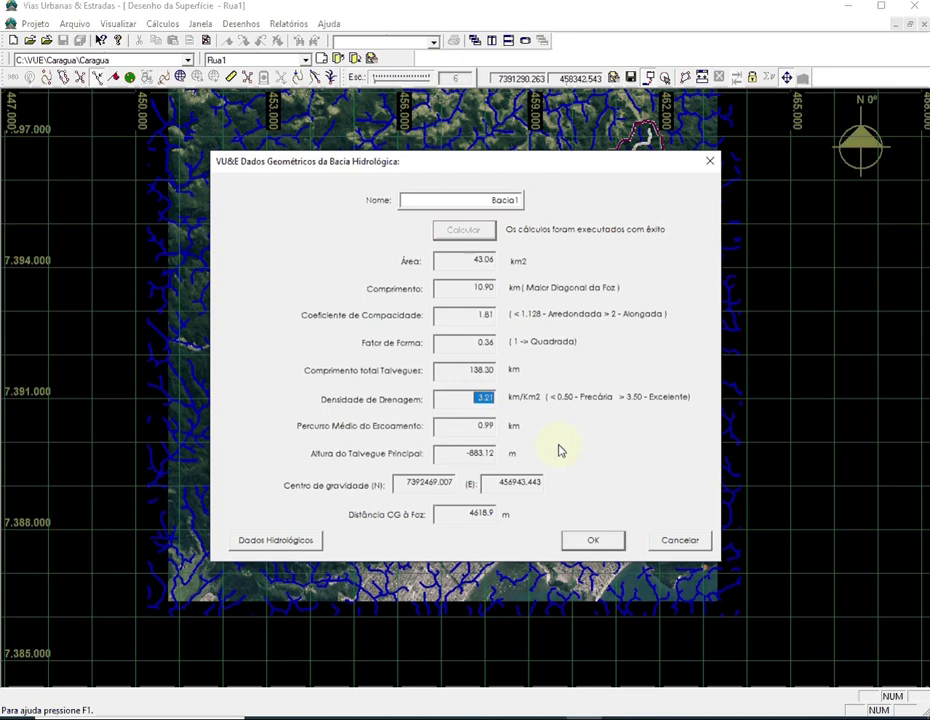
- Open Bacia1's hydrological data and look through the available calculation methods for the time of concentration
click(293, 542)
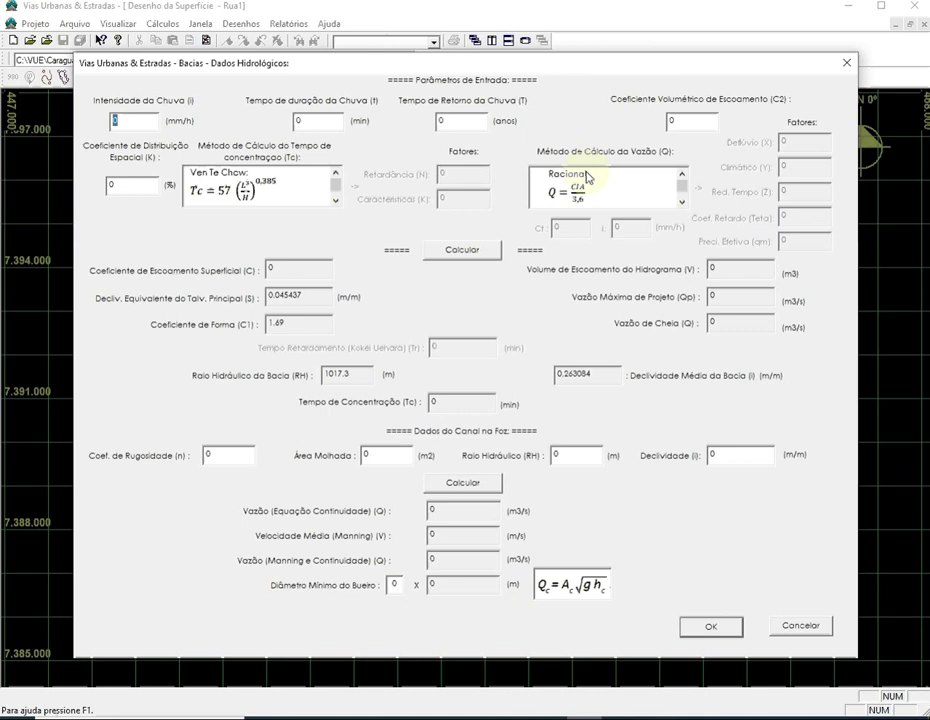
click(336, 177)
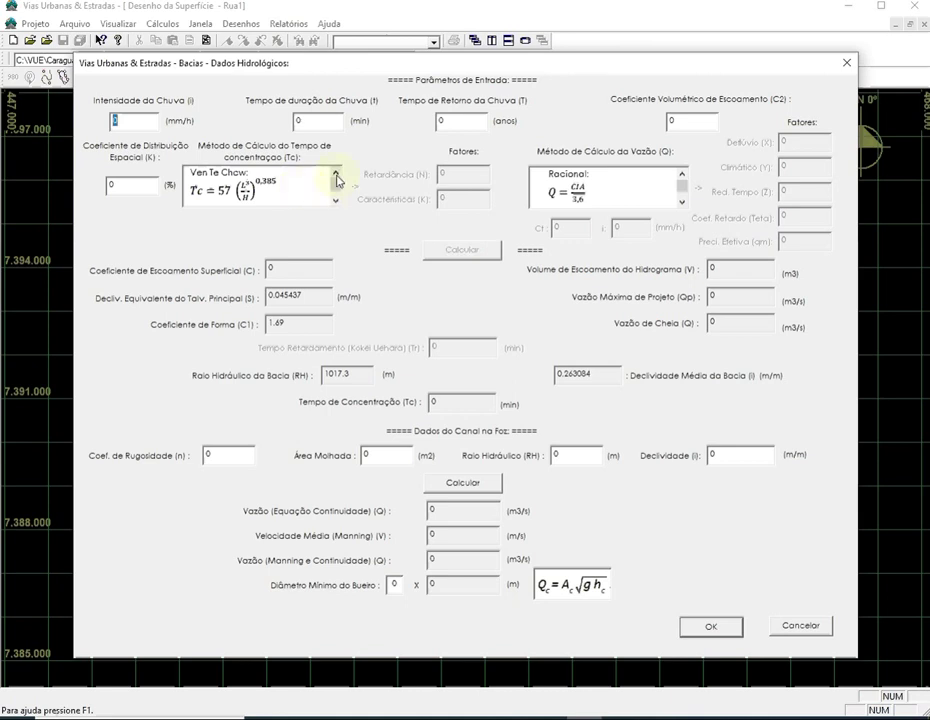
click(336, 204)
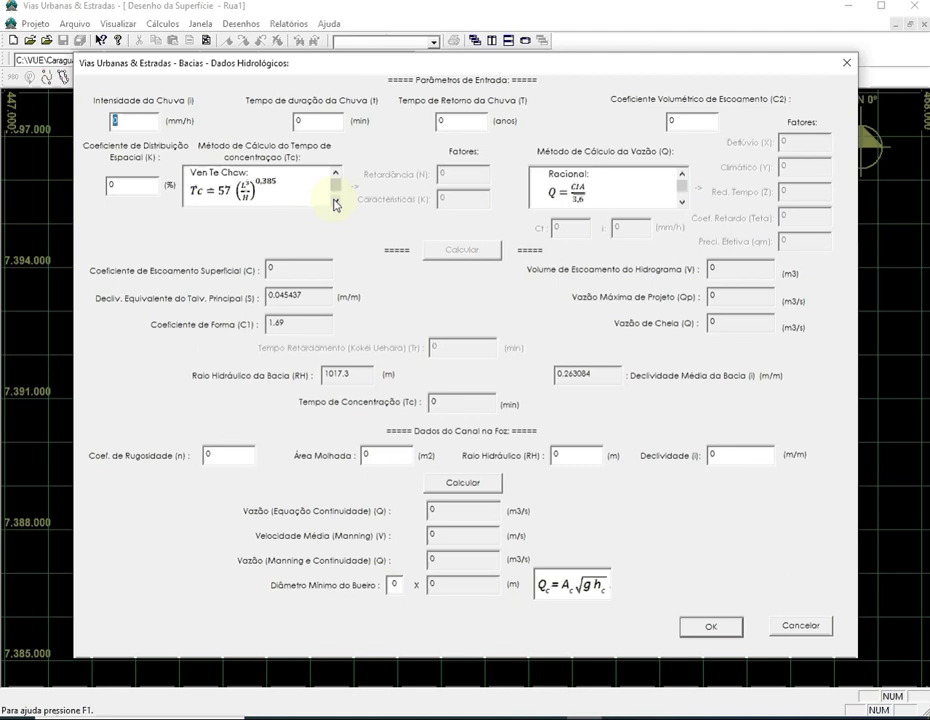
click(336, 204)
click(336, 204)
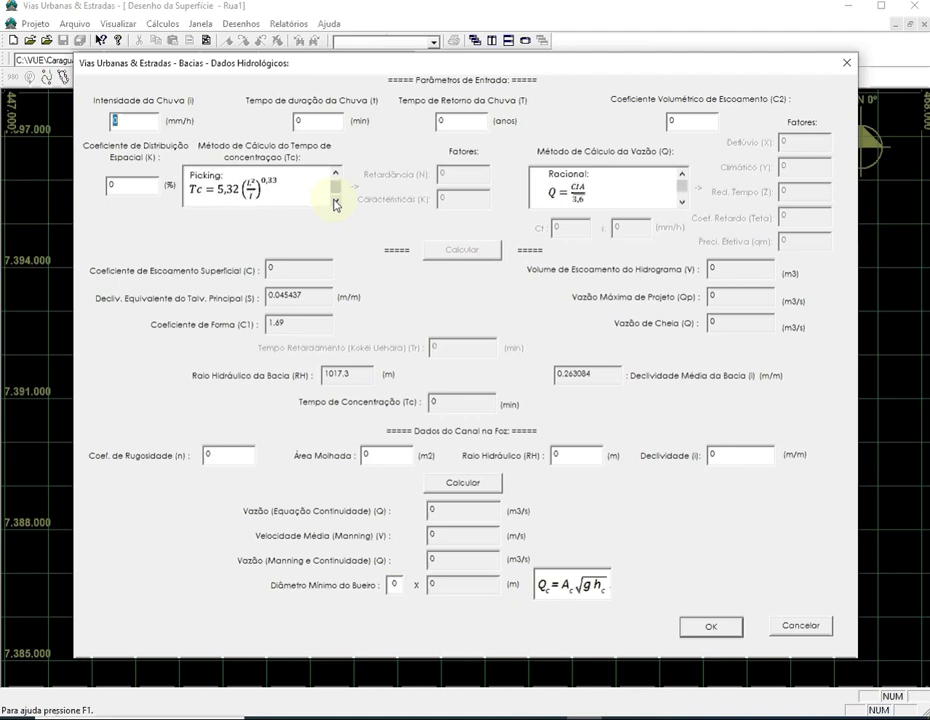
click(336, 204)
click(336, 204)
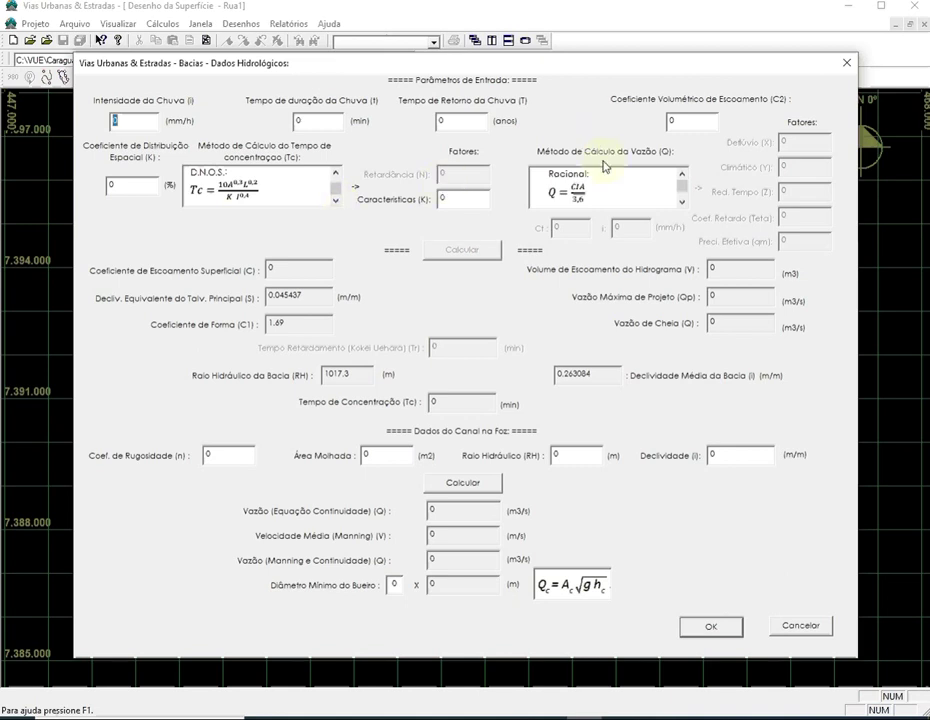
- Look through the available flow calculation methods and the factors each one requires, from Racional to Hidrograma Triang. Sint
click(683, 202)
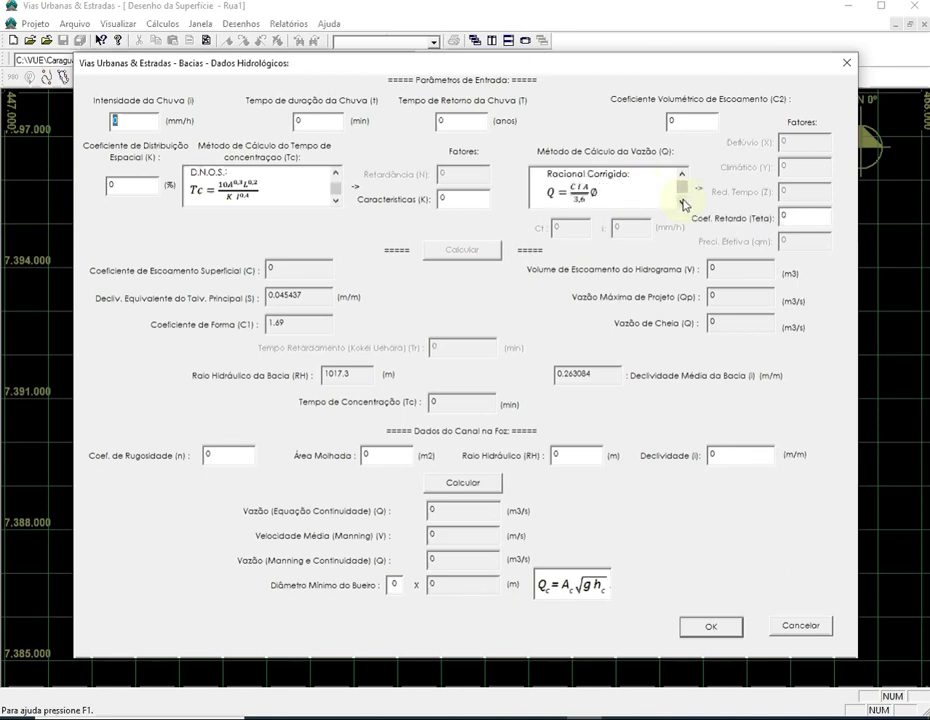
click(683, 202)
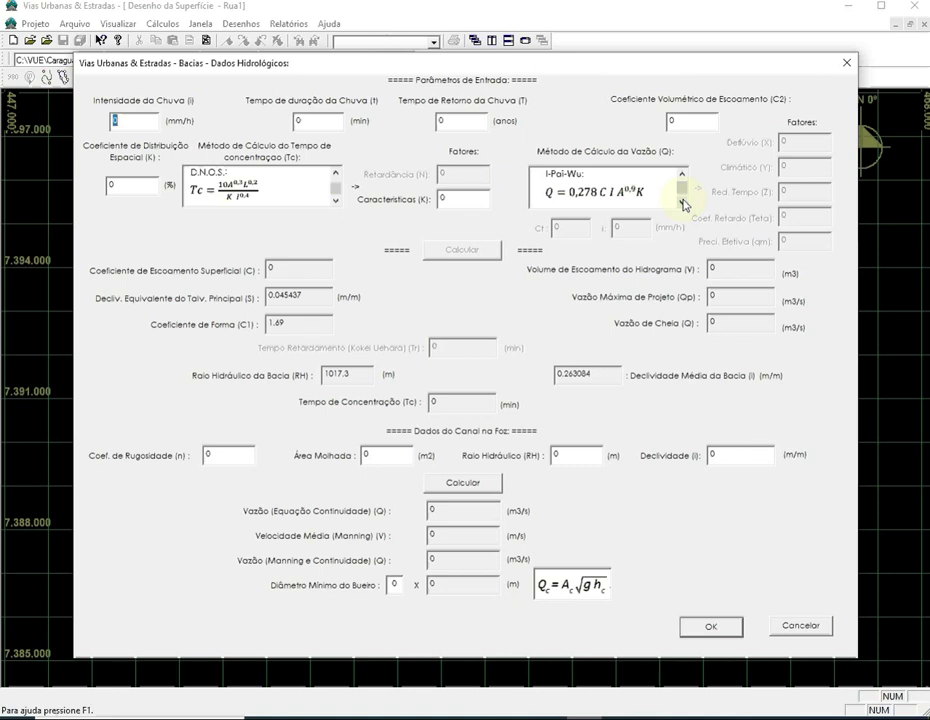
click(683, 202)
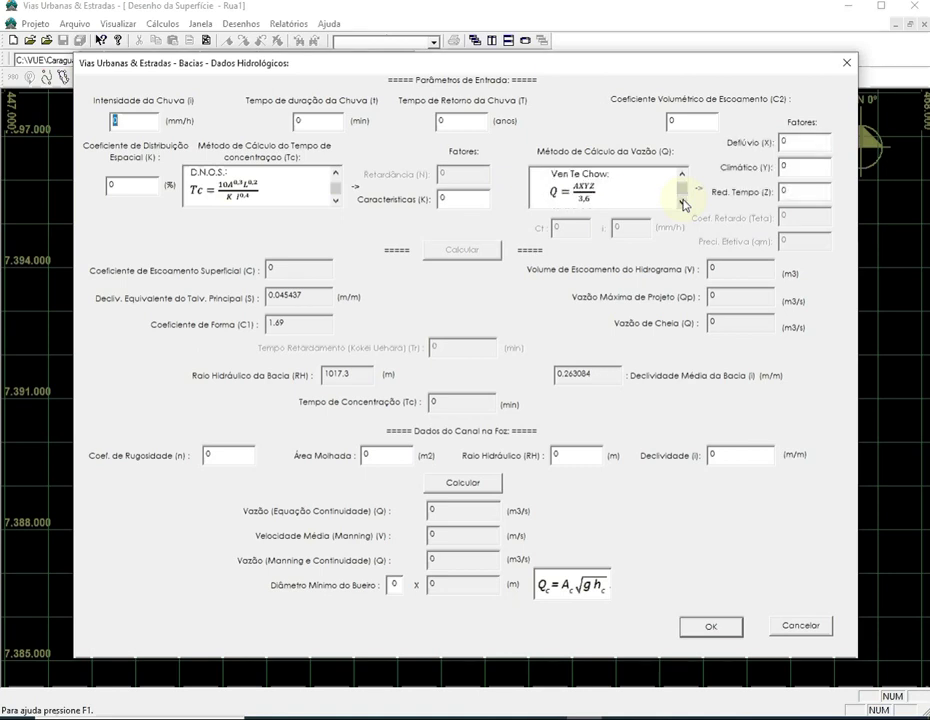
click(683, 202)
click(683, 202)
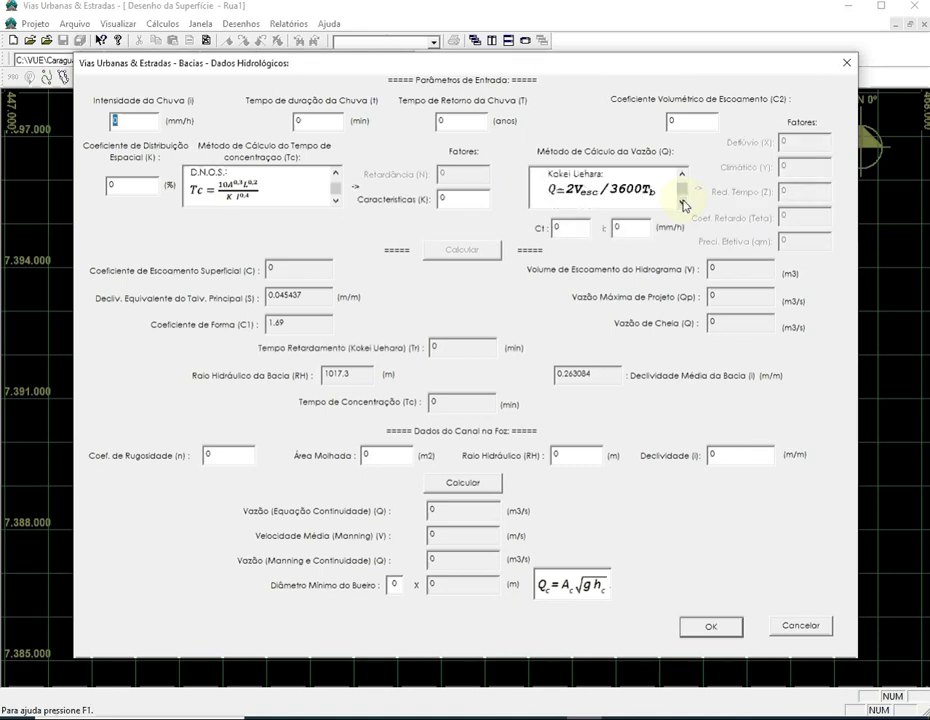
click(683, 202)
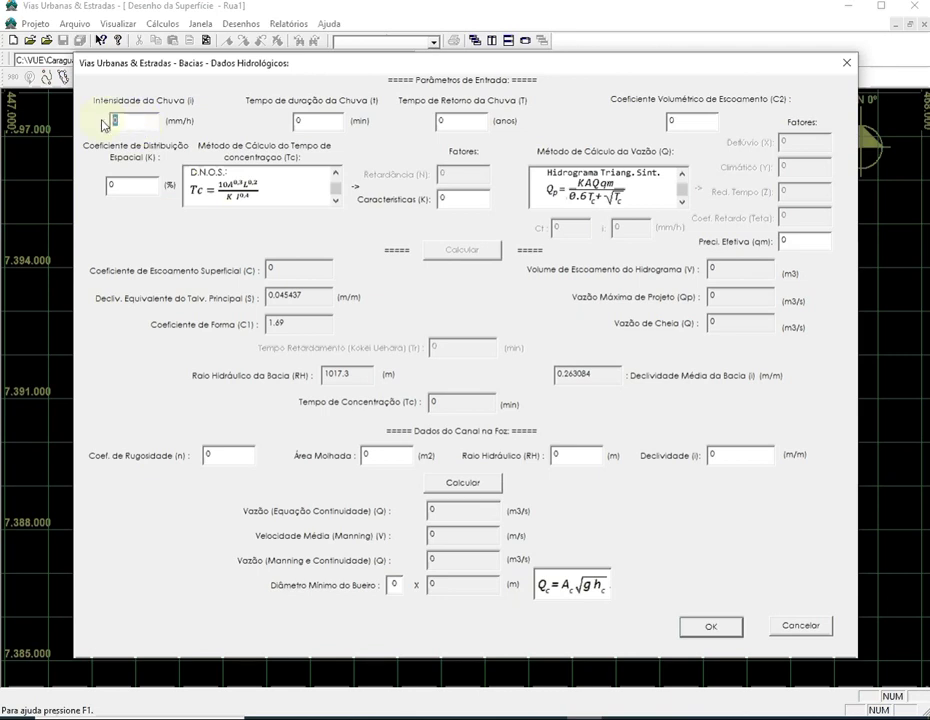
- Set rainfall intensity 110 mm/h, duration 70 min, return period 100 years, volumetric runoff coefficient 0.26 and spatial distribution coefficient 92%
text(110)
key(Tab)
text(70)
key(Tab)
text(100)
key(Tab)
text(0.26)
key(Tab)
text(92)
- Choose Ven Te Chow as the time of concentration method and I-Pai-Wu as the flow calculation method
click(338, 178)
click(337, 176)
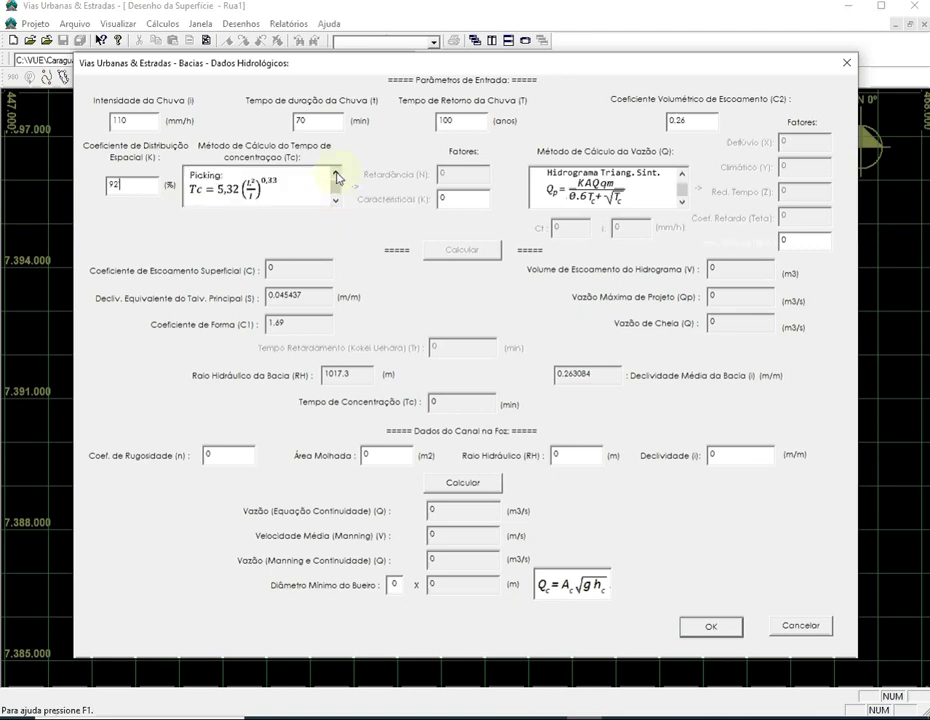
click(337, 176)
click(337, 176)
click(337, 176)
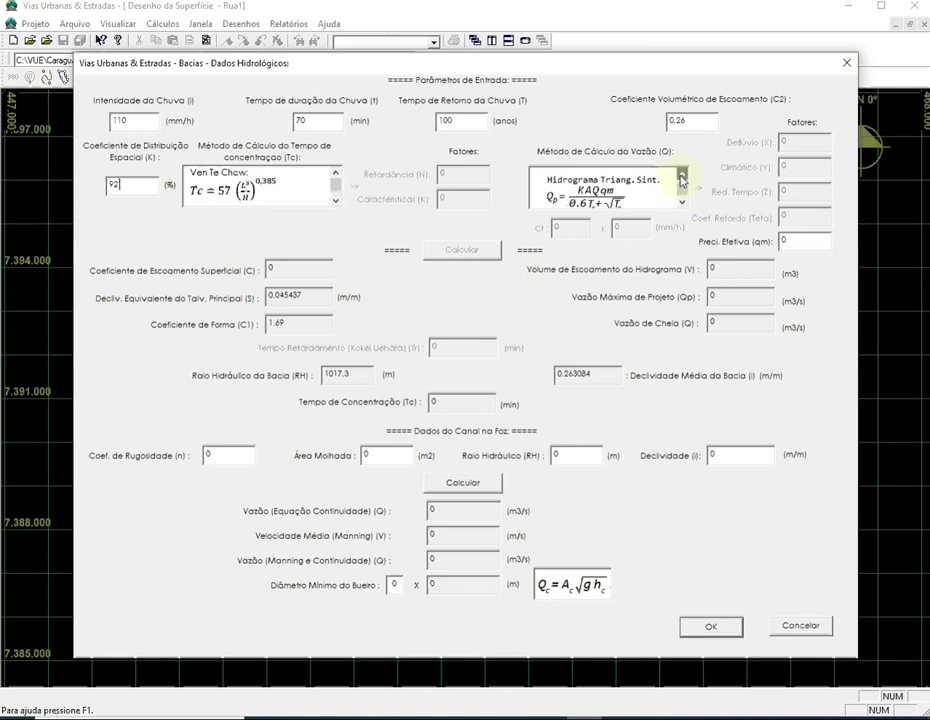
click(682, 177)
click(682, 177)
click(682, 177)
click(682, 177)
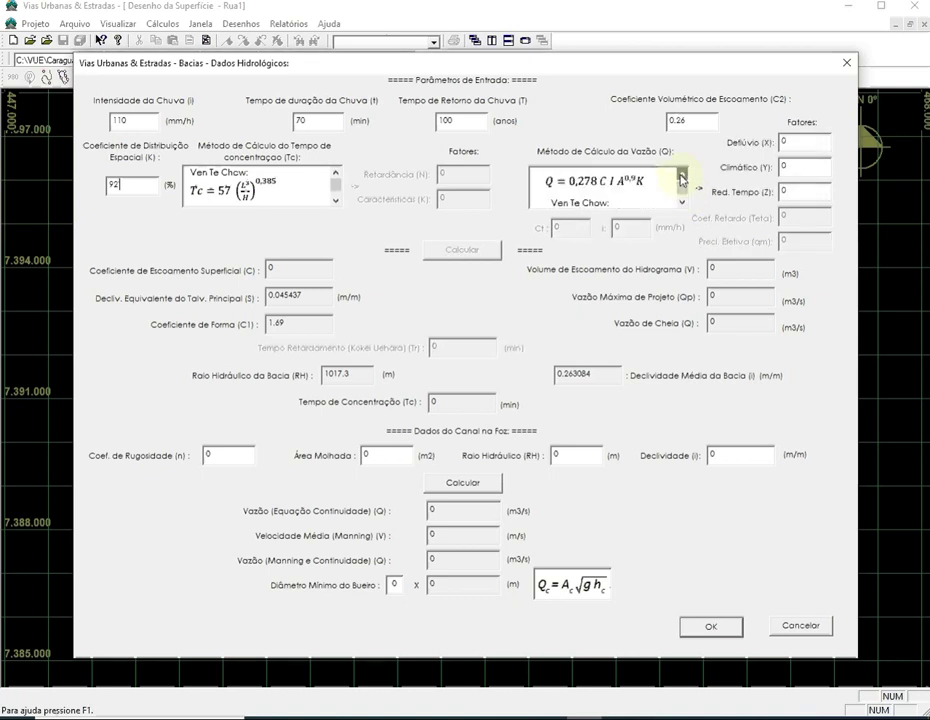
click(682, 177)
click(684, 201)
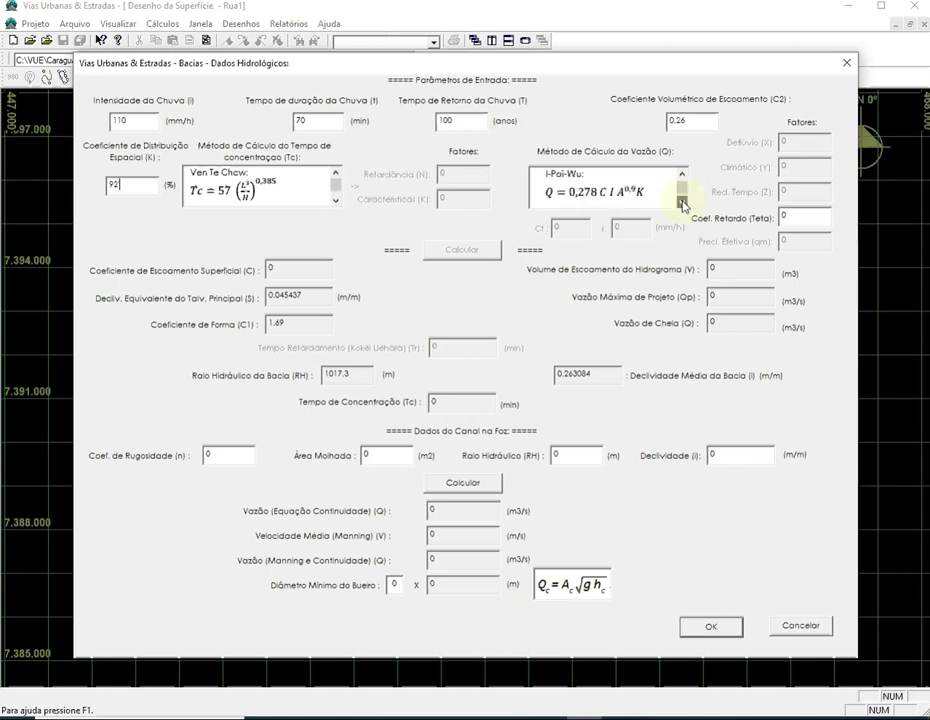
- Calculate the hydrological data despite the unpartitioned main thalweg, and review its equivalent slope, flood flow, maximum design flow and time of concentration
click(450, 251)
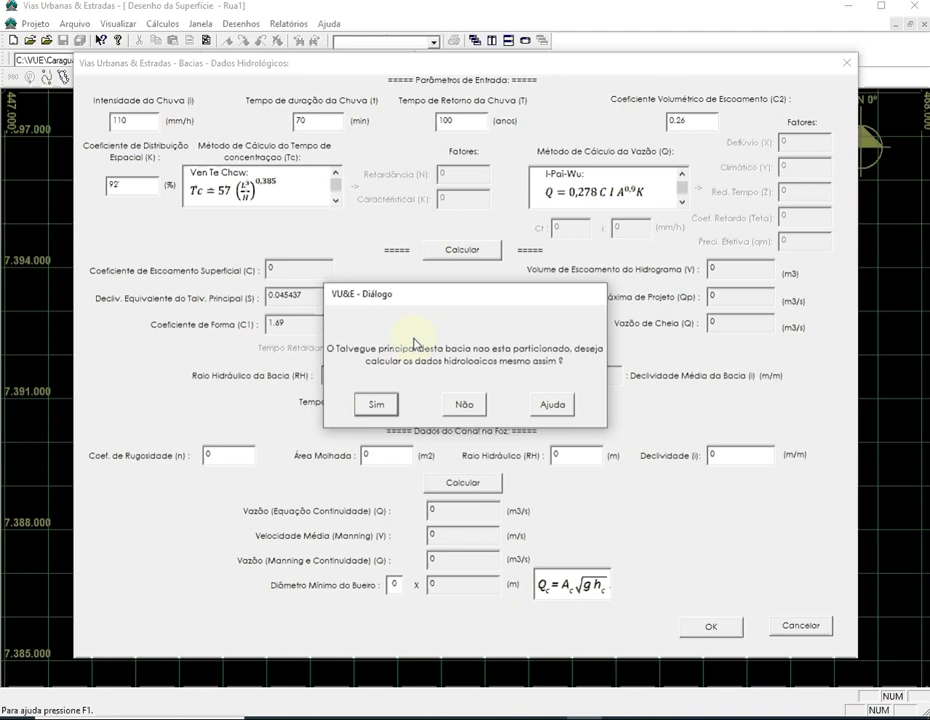
click(375, 405)
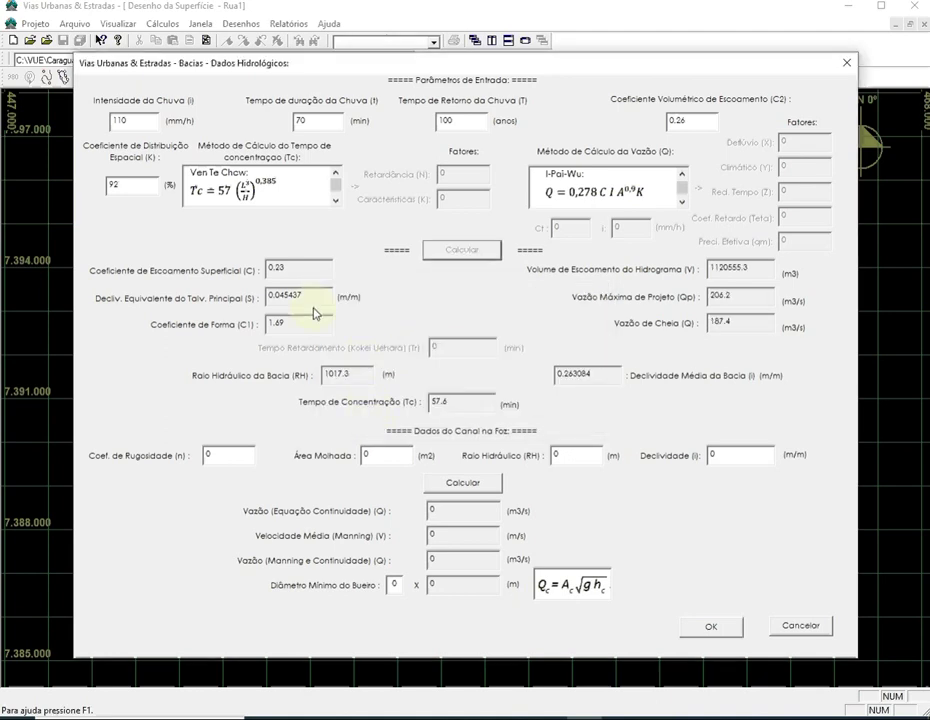
drag(304, 297, 262, 294)
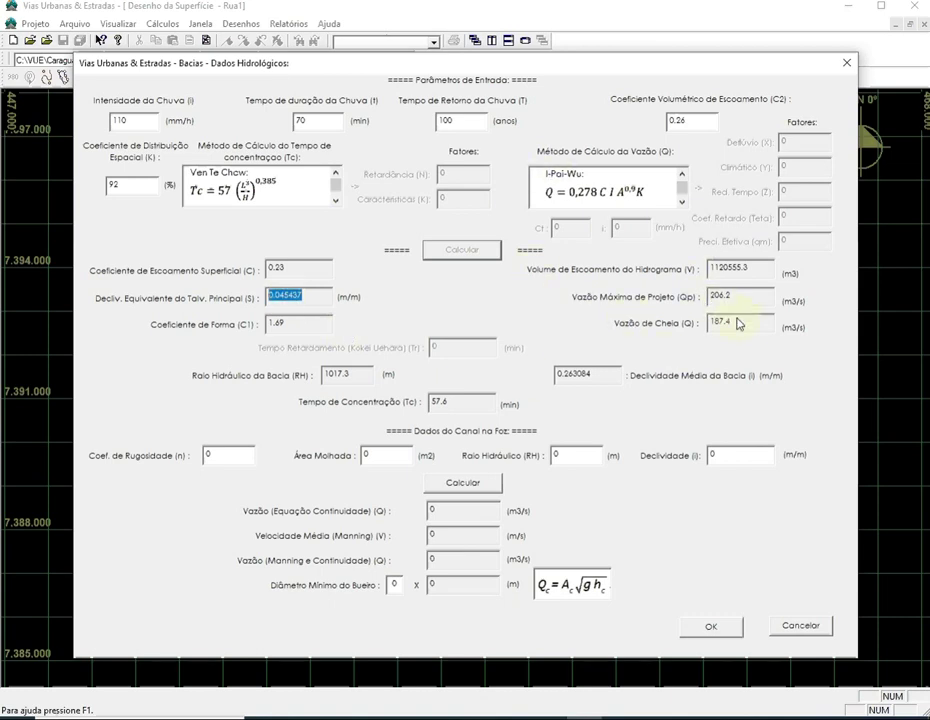
drag(750, 327, 706, 322)
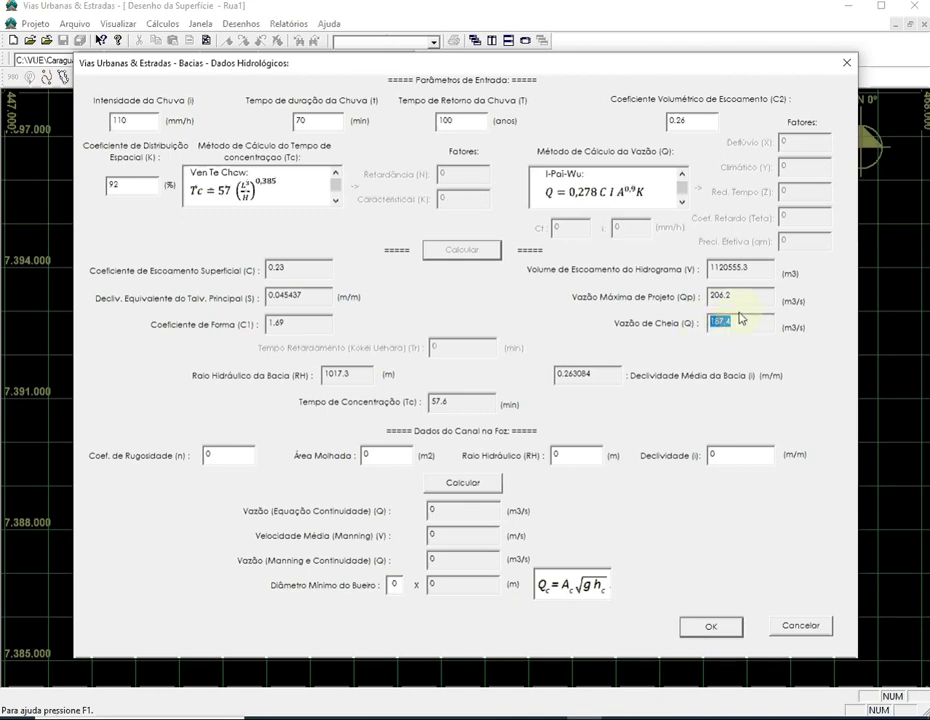
drag(749, 300, 690, 292)
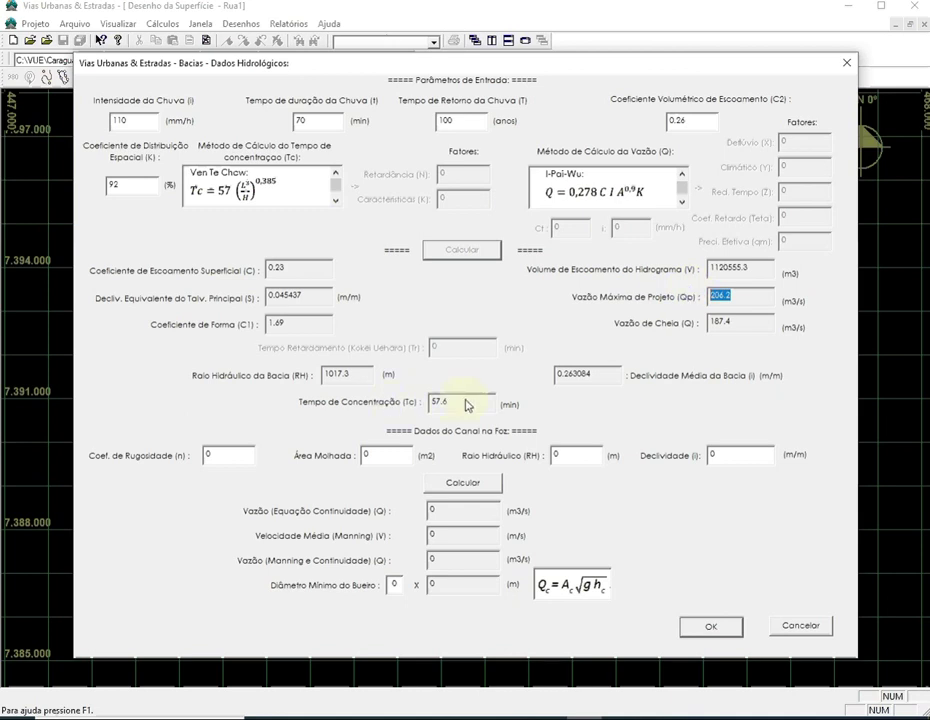
drag(467, 403, 428, 402)
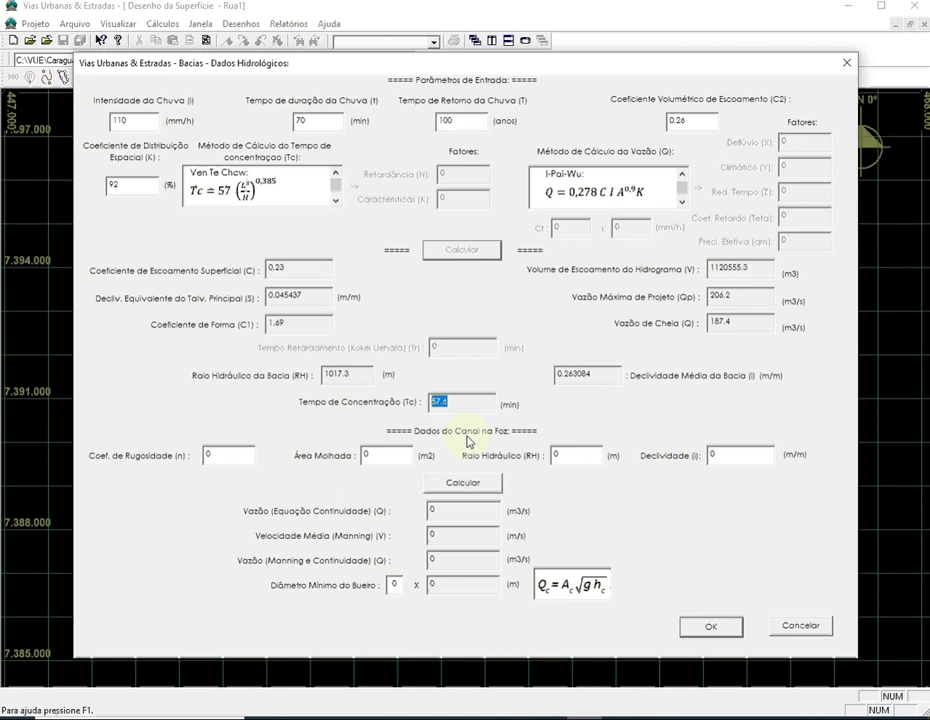
- Calculate the channel at the mouth with roughness 0.035, wetted area 7 m2, hydraulic radius 0.8 m and slope 0.02 m/m
key(Tab)
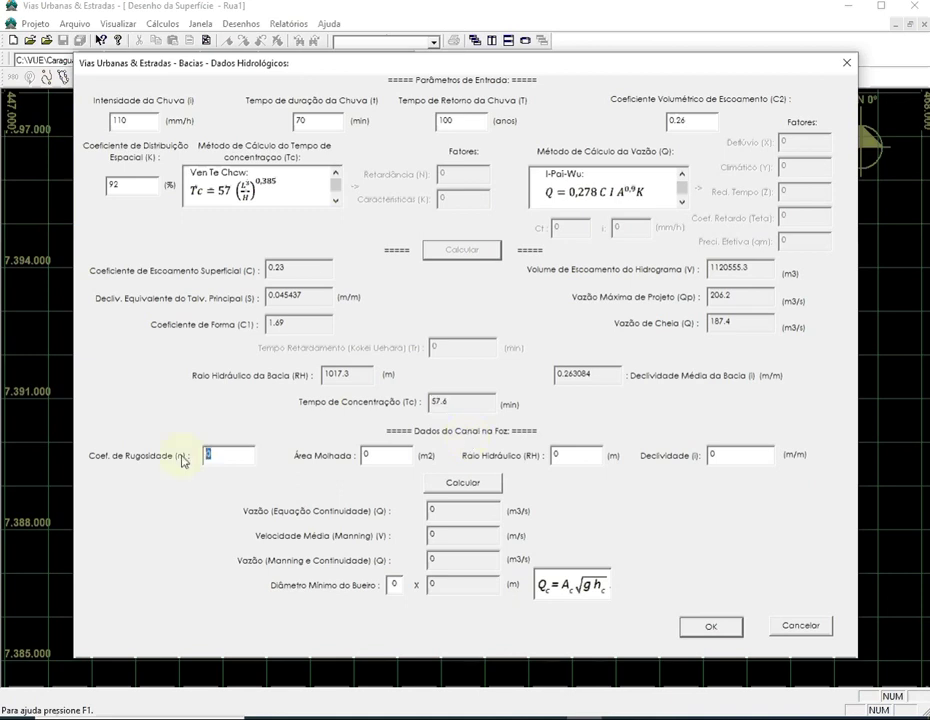
text(0.035)
key(Tab)
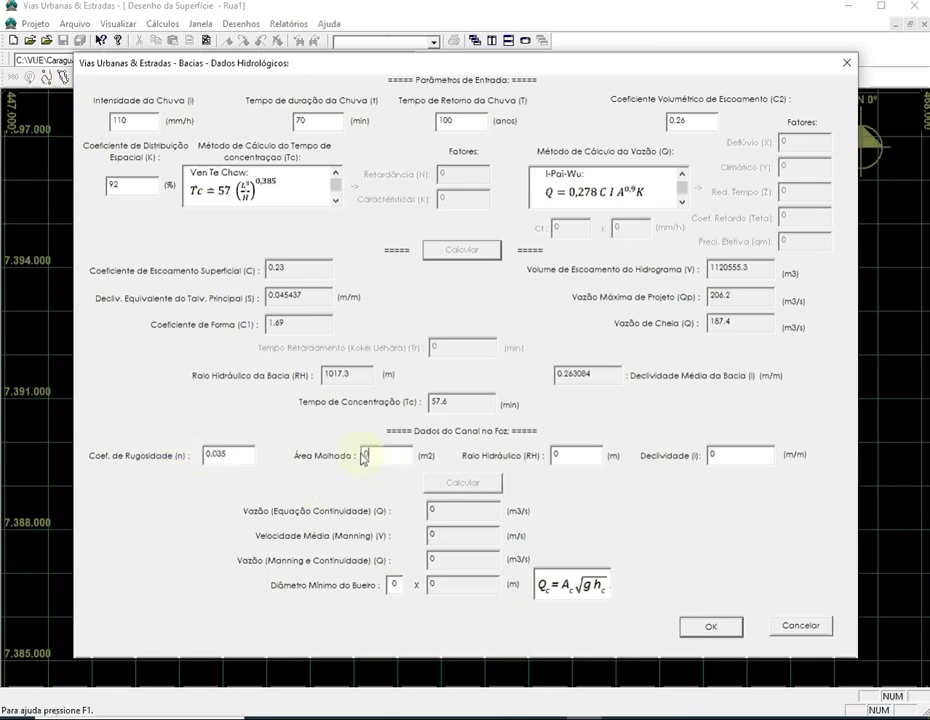
text(7)
key(Tab)
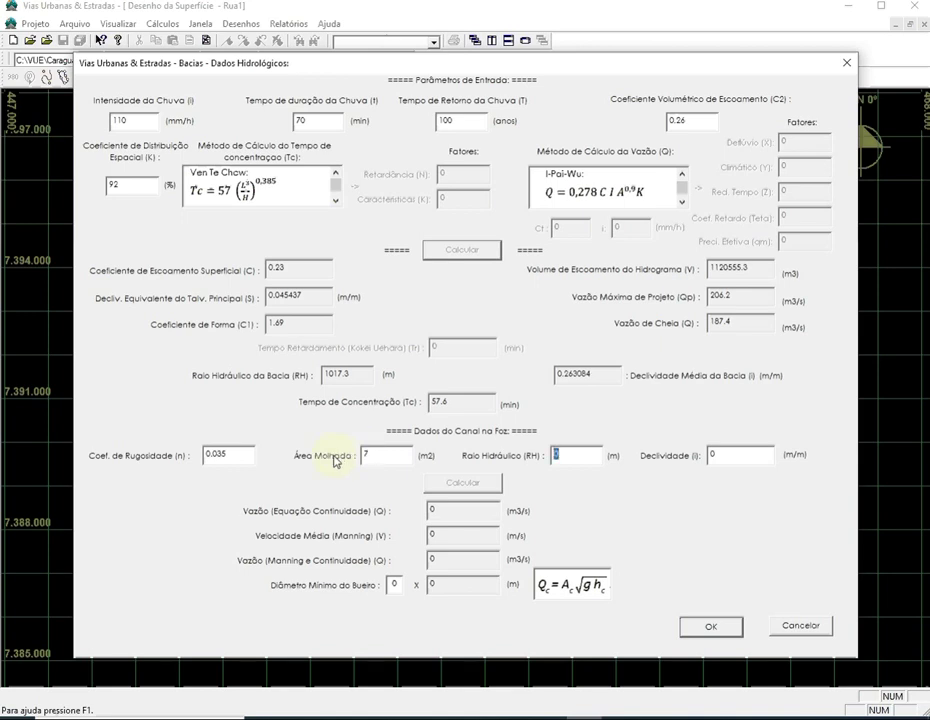
text(0.8)
key(Tab)
text(0.02)
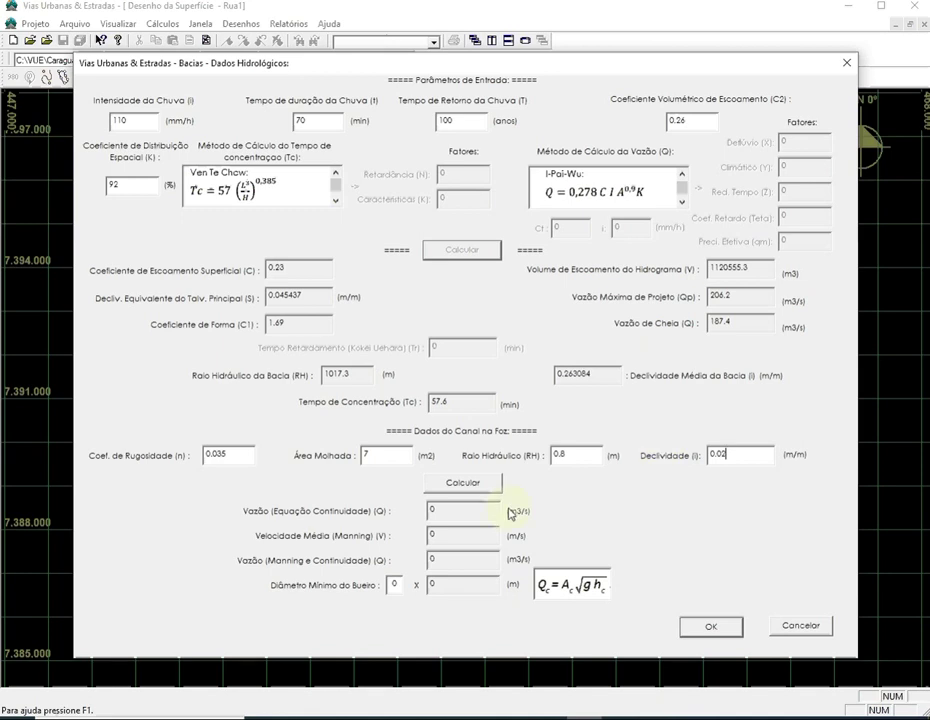
click(484, 488)
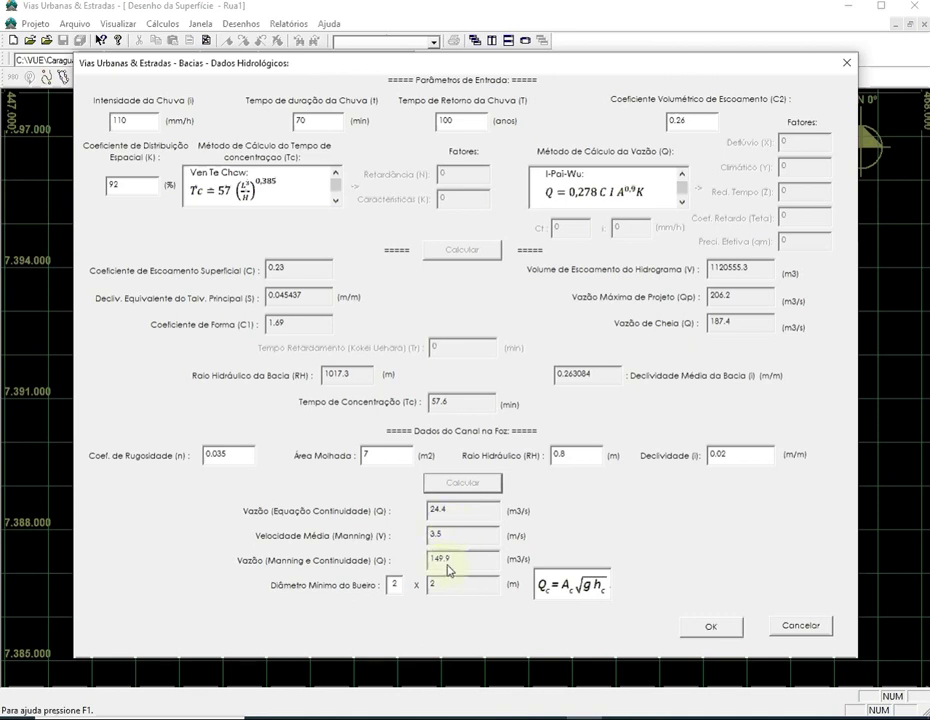
- Check the culvert's minimum diameter, and accept Bacia1's hydrological and geometric data
double_click(396, 583)
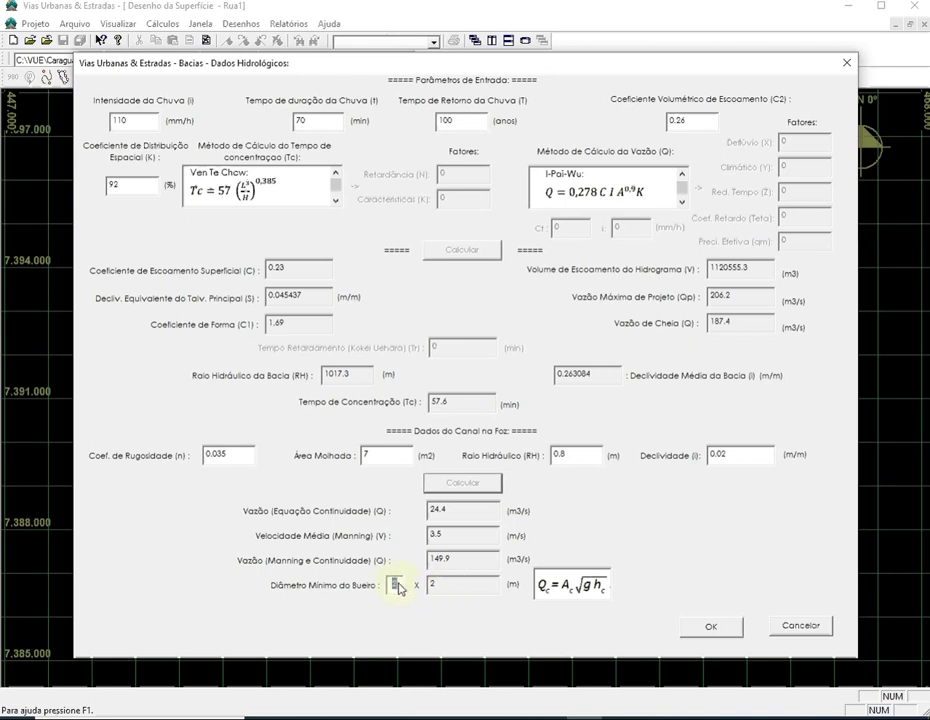
click(437, 583)
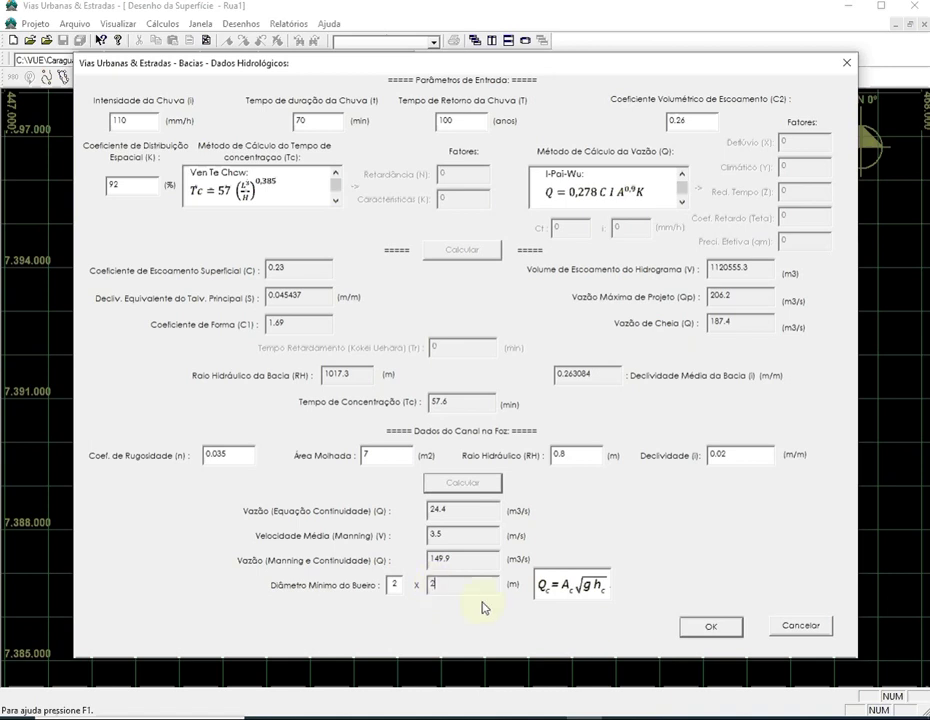
click(691, 632)
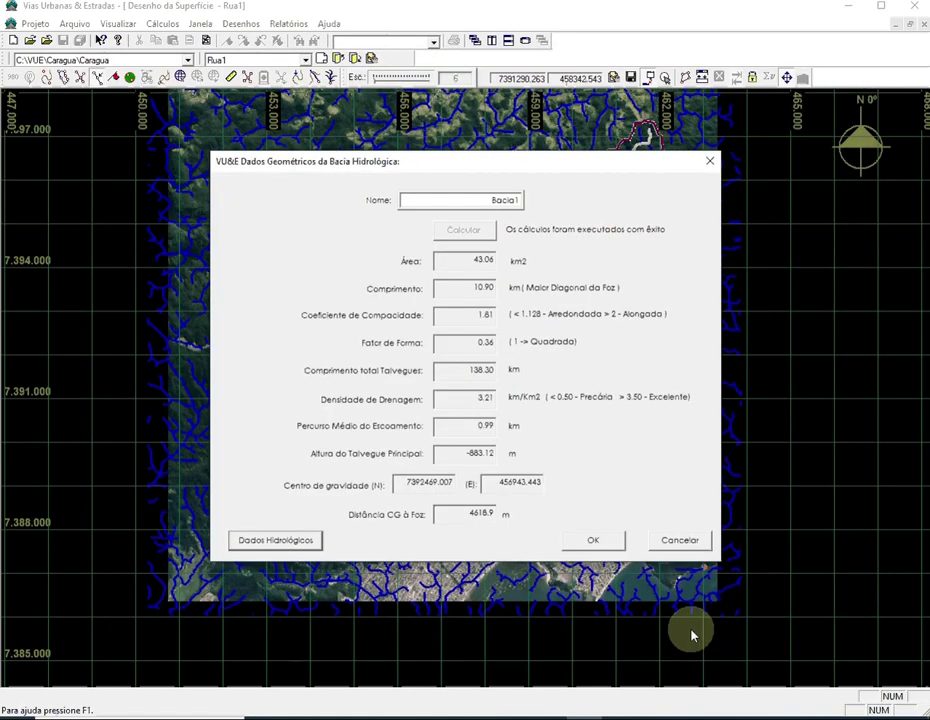
click(596, 548)
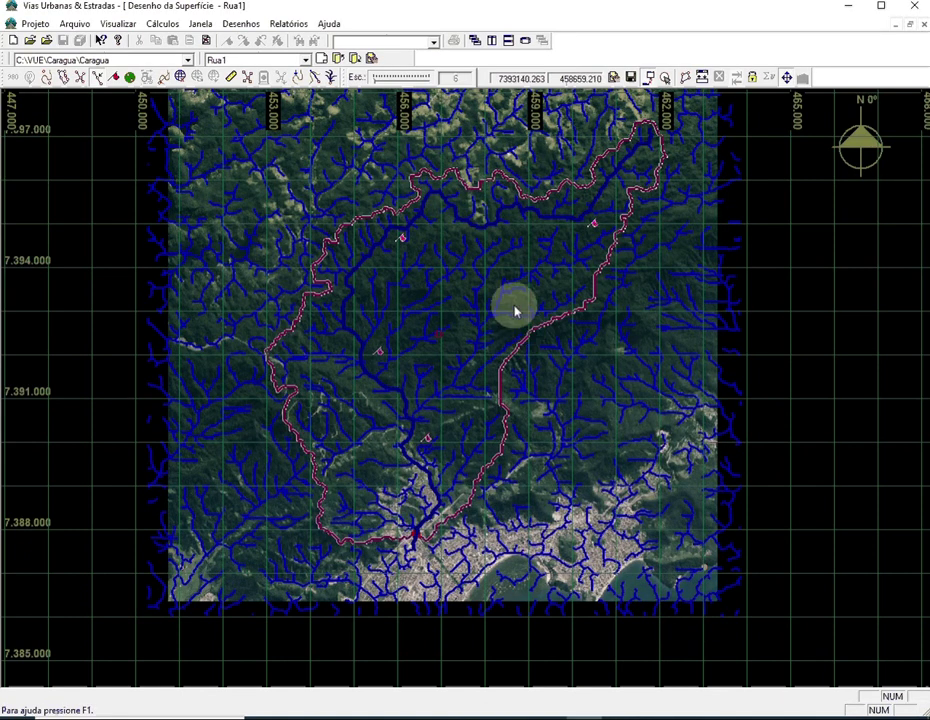
- Save the geometric data changes of Rua1 and close its surface drawing
click(631, 79)
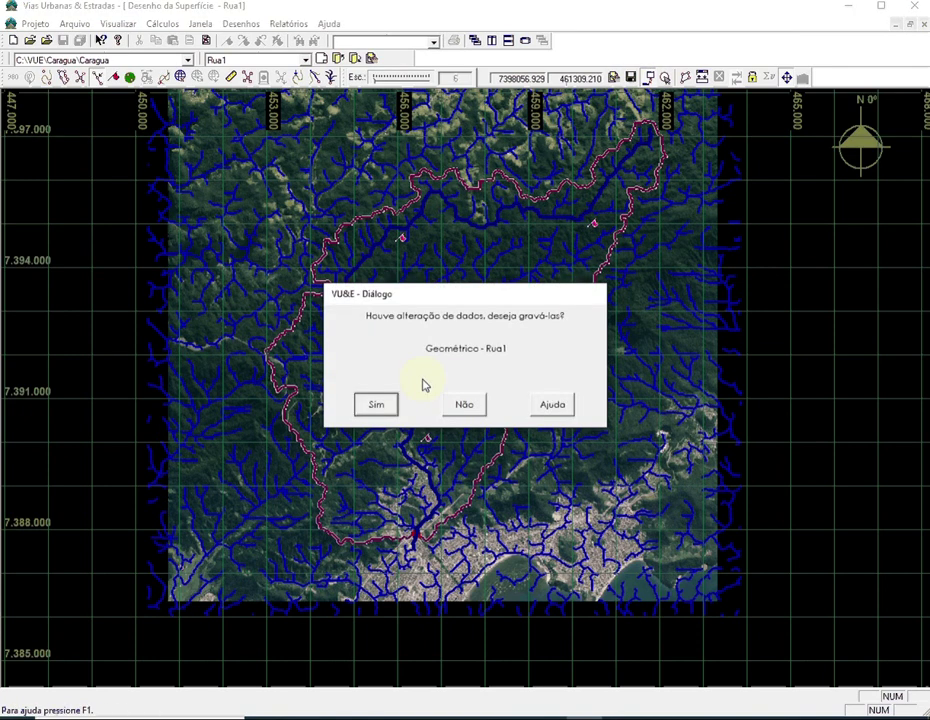
click(376, 405)
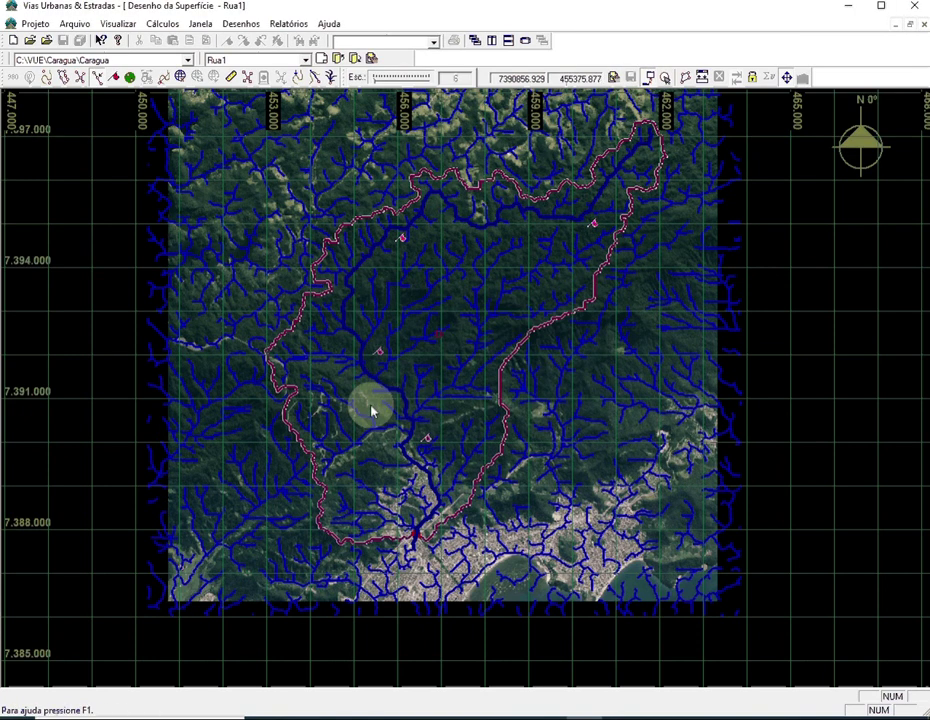
click(923, 24)
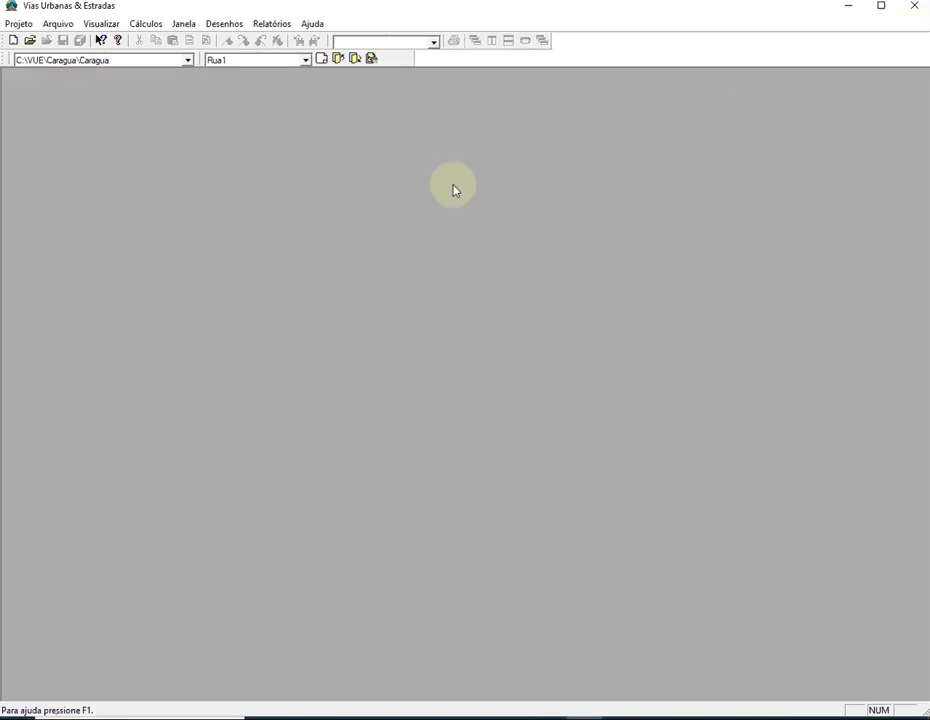
- Open the sections drawing of Rua1 and dismiss the warning
click(222, 24)
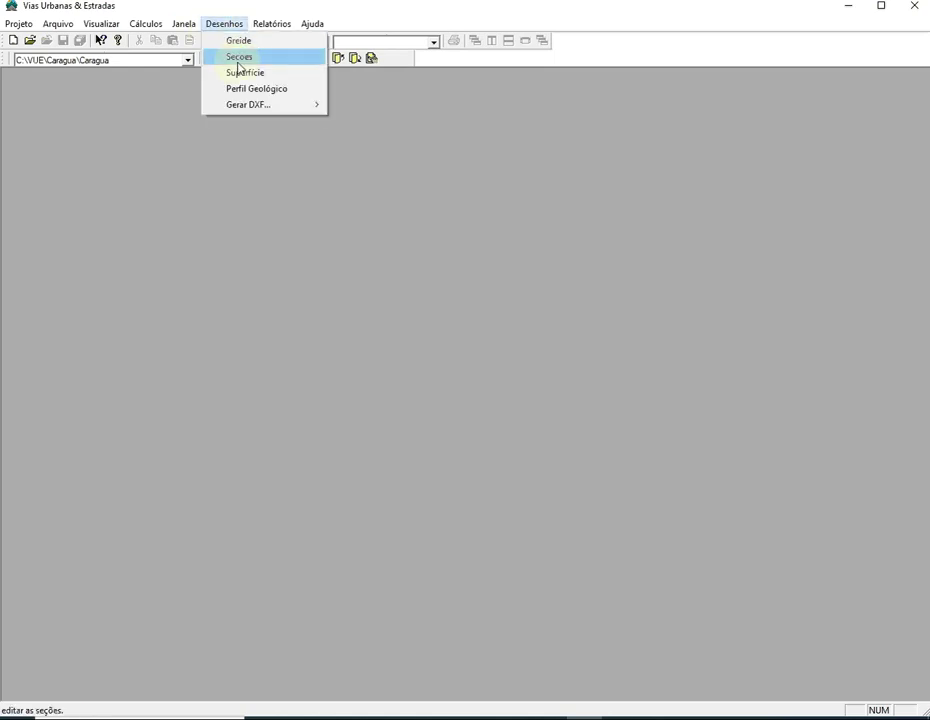
click(236, 57)
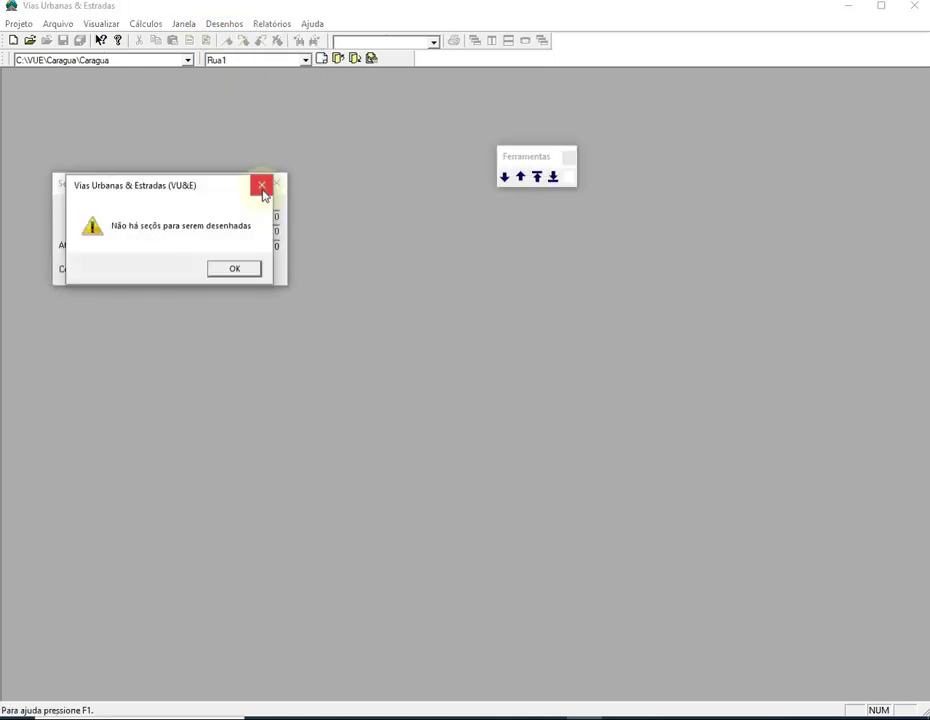
click(262, 188)
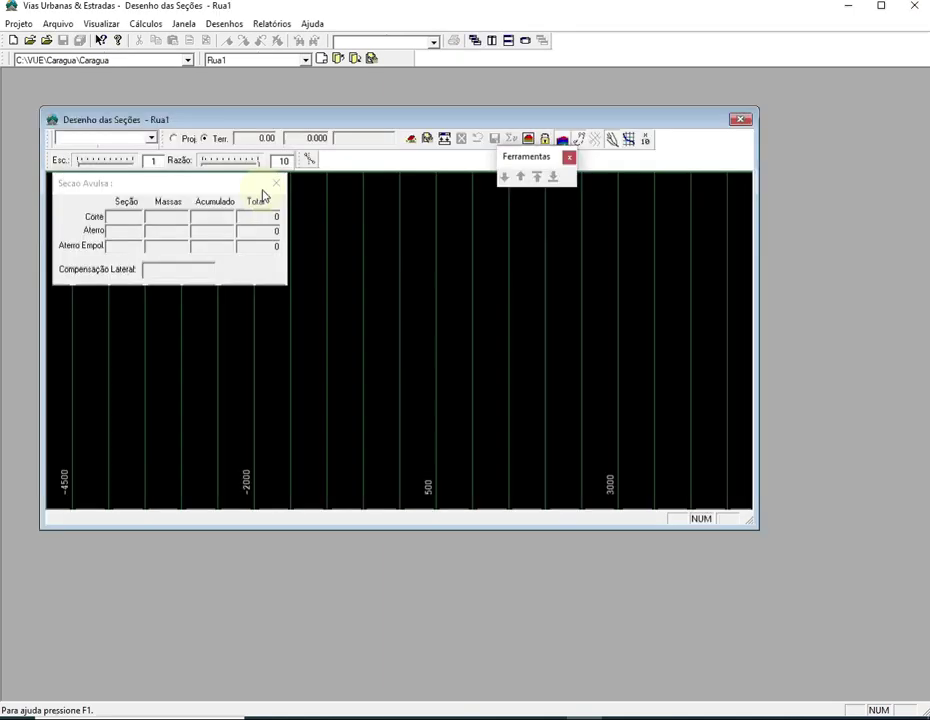
- Enlarge the Rua1 sections drawing to fill the workspace and close its volume summary and floating tools
drag(41, 107, 4, 71)
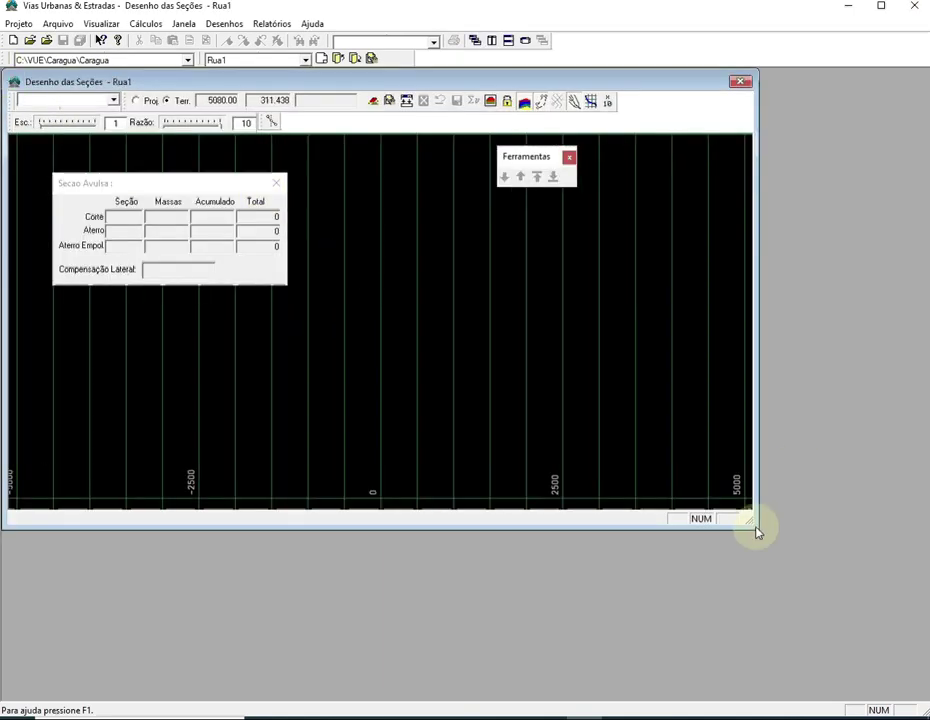
drag(757, 530, 925, 695)
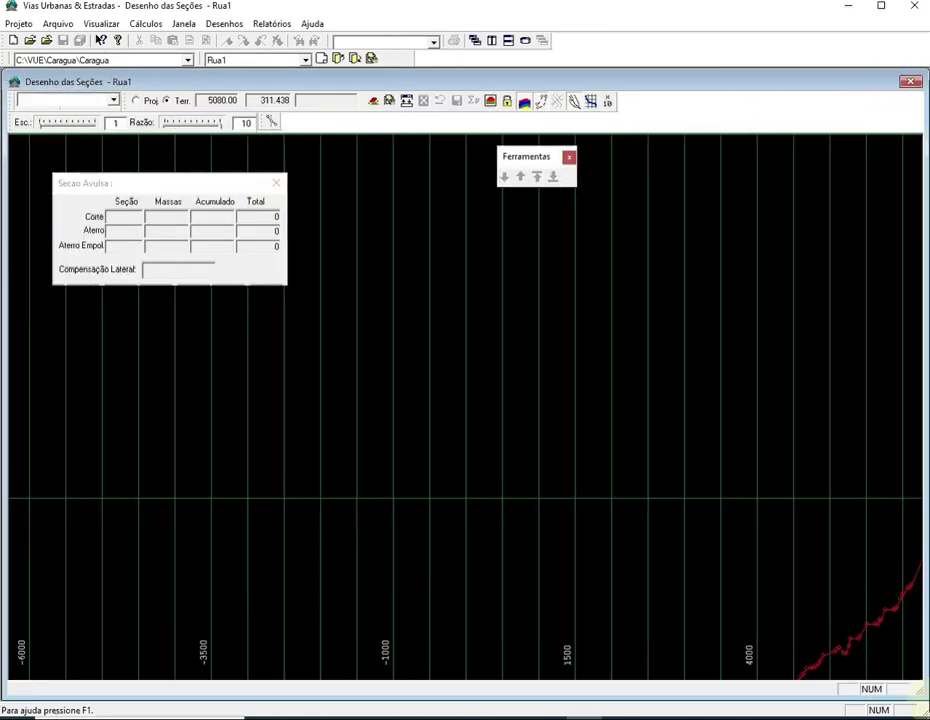
click(276, 186)
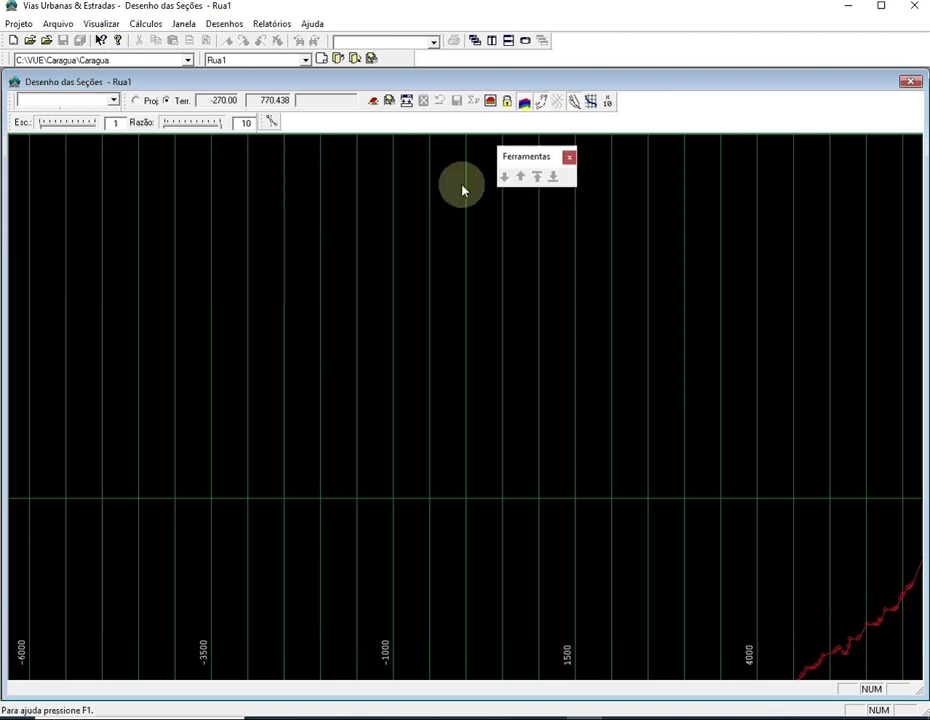
click(569, 157)
- Examine the main thalweg profile along its full length, checking distance, elevation and slopes at its vertices
mouse_move(652, 504)
mouse_down()
mouse_move(324, 355)
mouse_move(347, 415)
mouse_move(224, 461)
mouse_move(141, 548)
mouse_move(284, 477)
mouse_move(649, 150)
mouse_move(488, 318)
mouse_move(673, 210)
mouse_up()
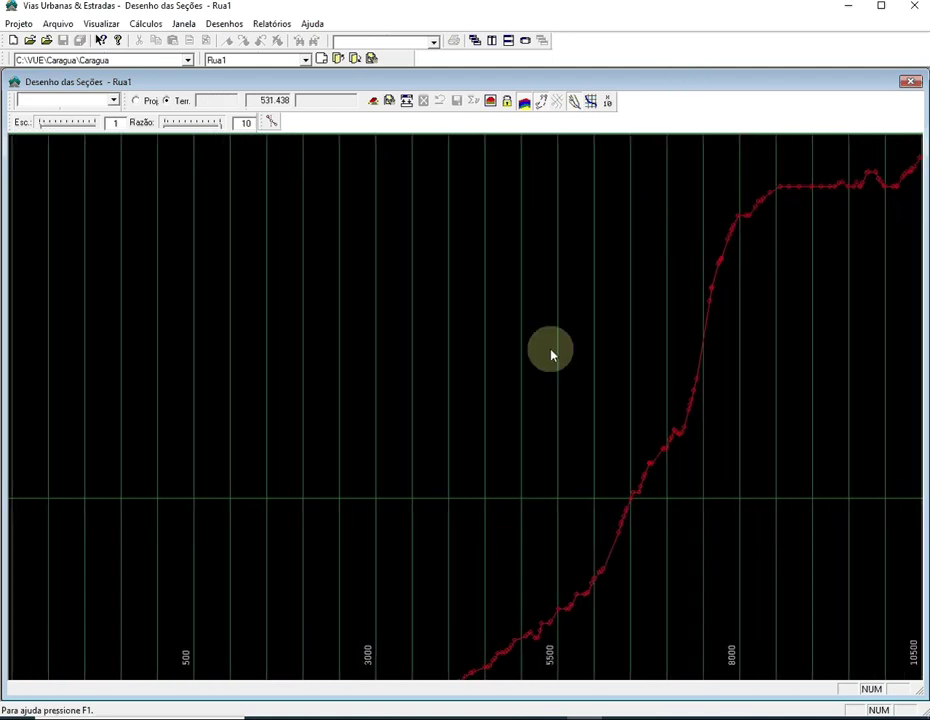
drag(503, 410, 664, 251)
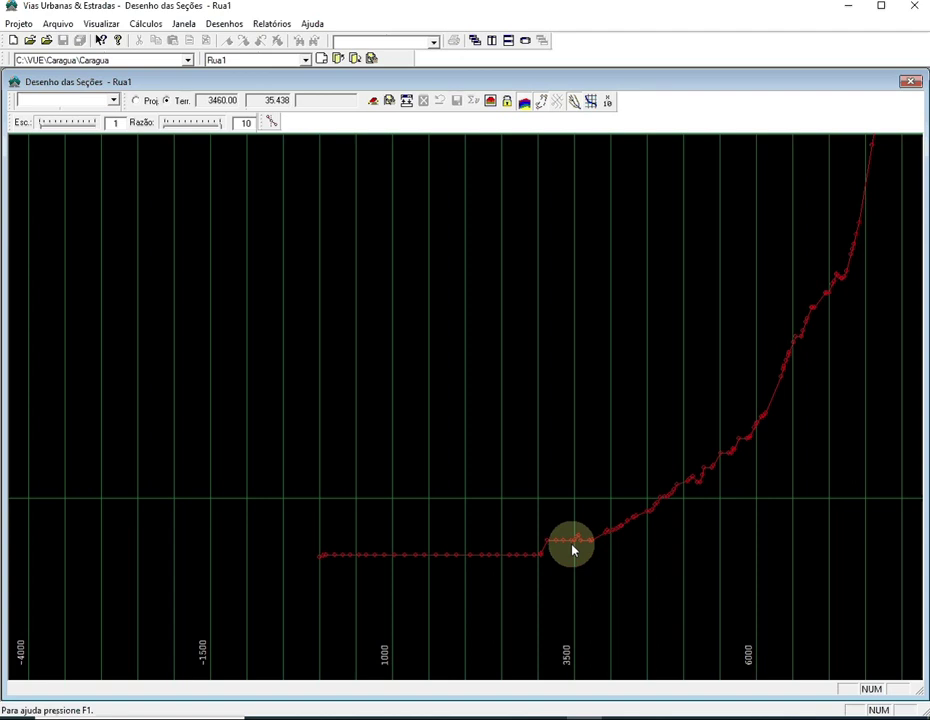
mouse_move(768, 473)
mouse_down()
mouse_move(700, 498)
mouse_move(477, 652)
mouse_up()
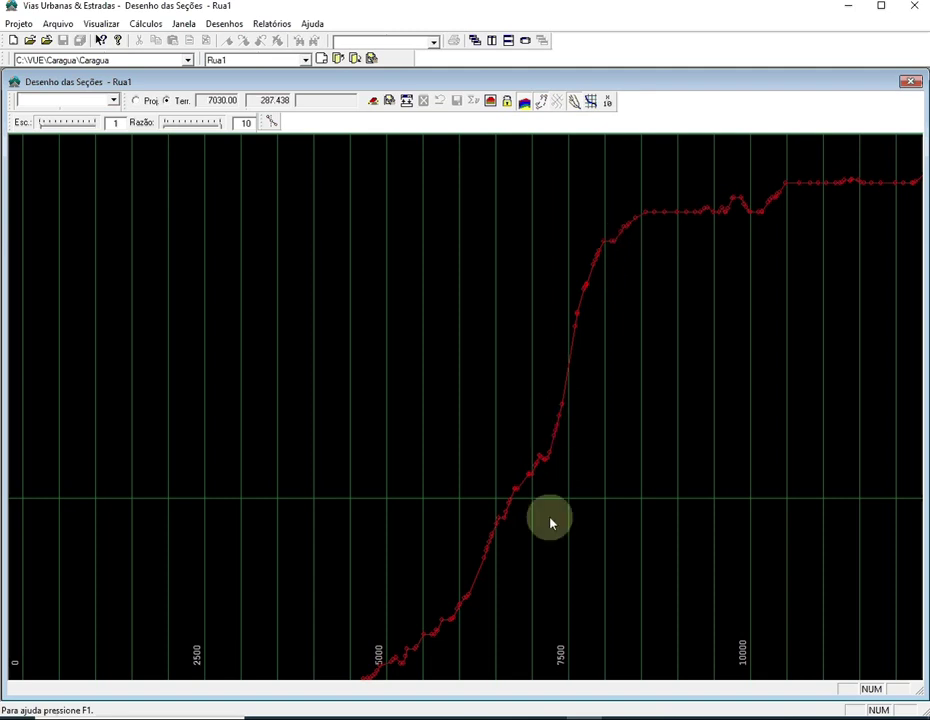
mouse_move(636, 322)
mouse_down()
mouse_move(538, 450)
mouse_move(380, 496)
mouse_up()
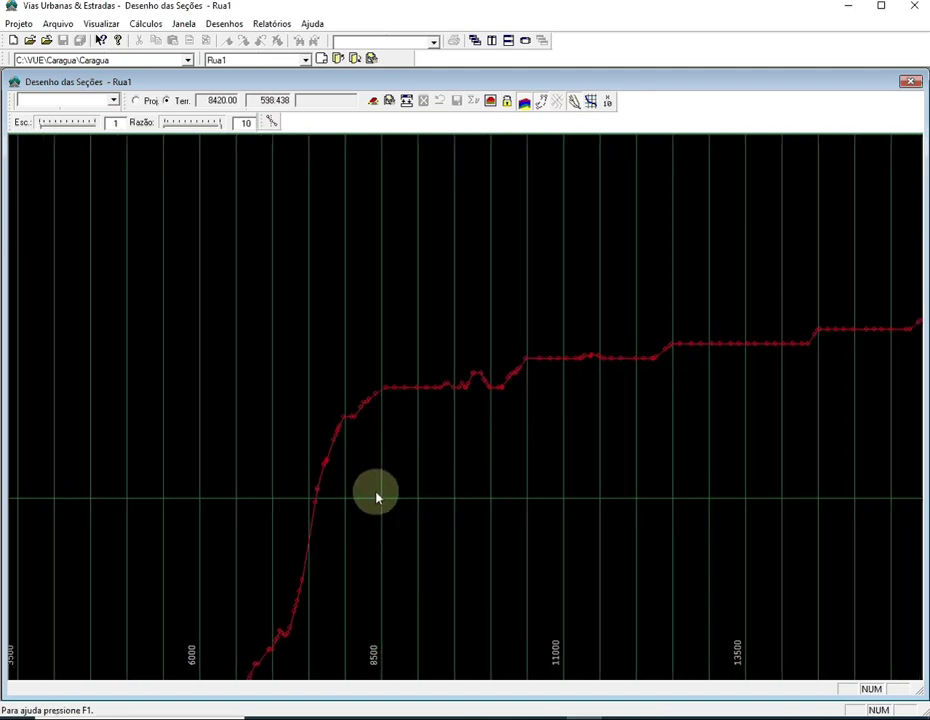
drag(515, 380, 336, 465)
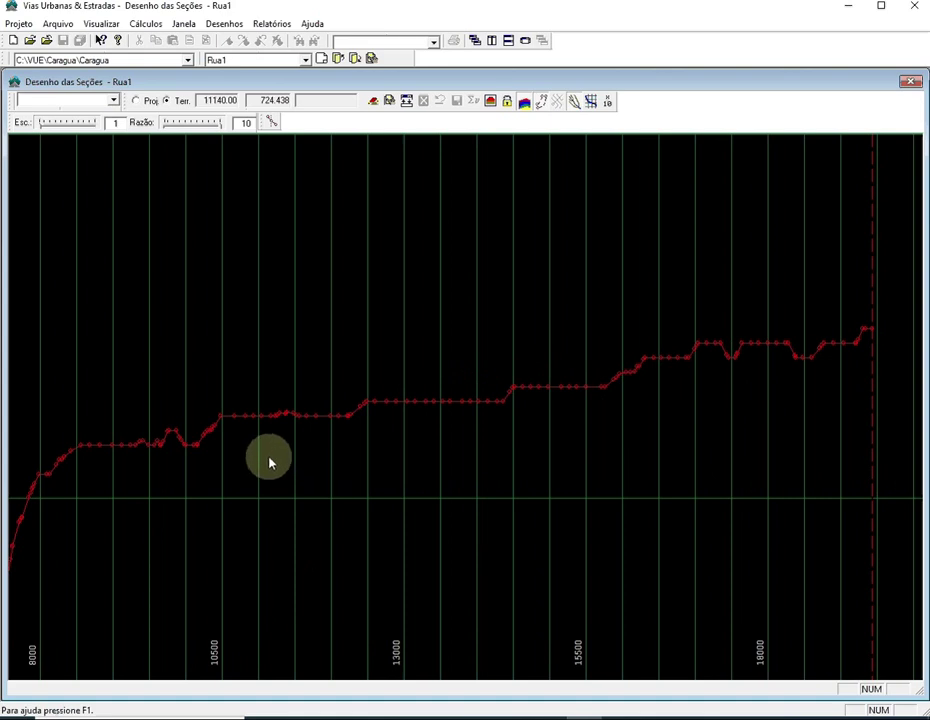
mouse_move(270, 462)
mouse_down()
mouse_move(451, 416)
mouse_move(685, 262)
mouse_up()
drag(494, 421, 672, 288)
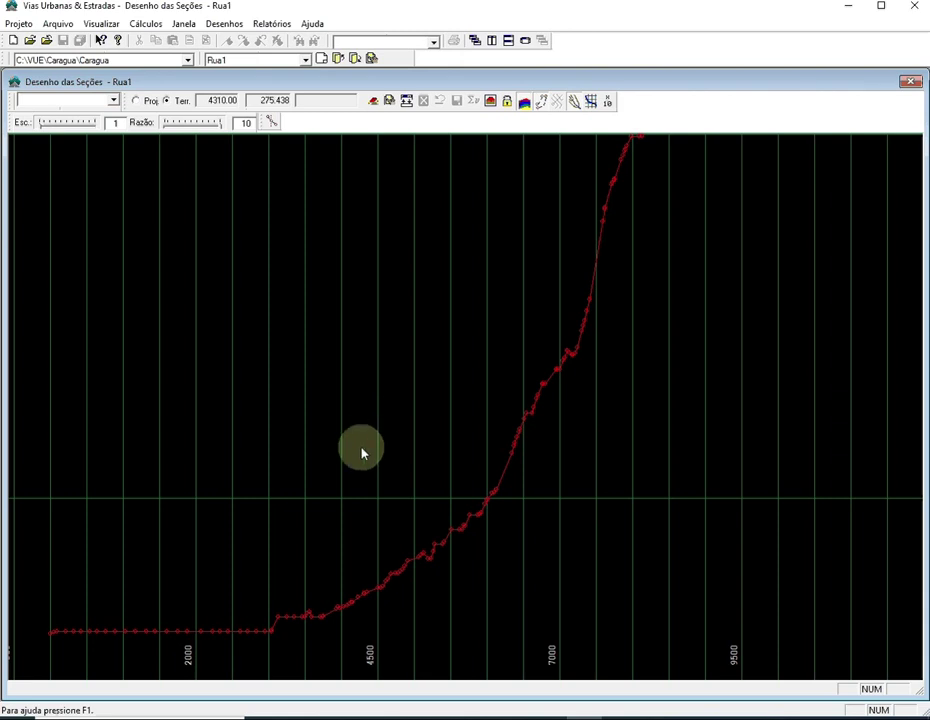
mouse_move(280, 490)
mouse_down()
mouse_move(436, 428)
mouse_move(492, 364)
mouse_up()
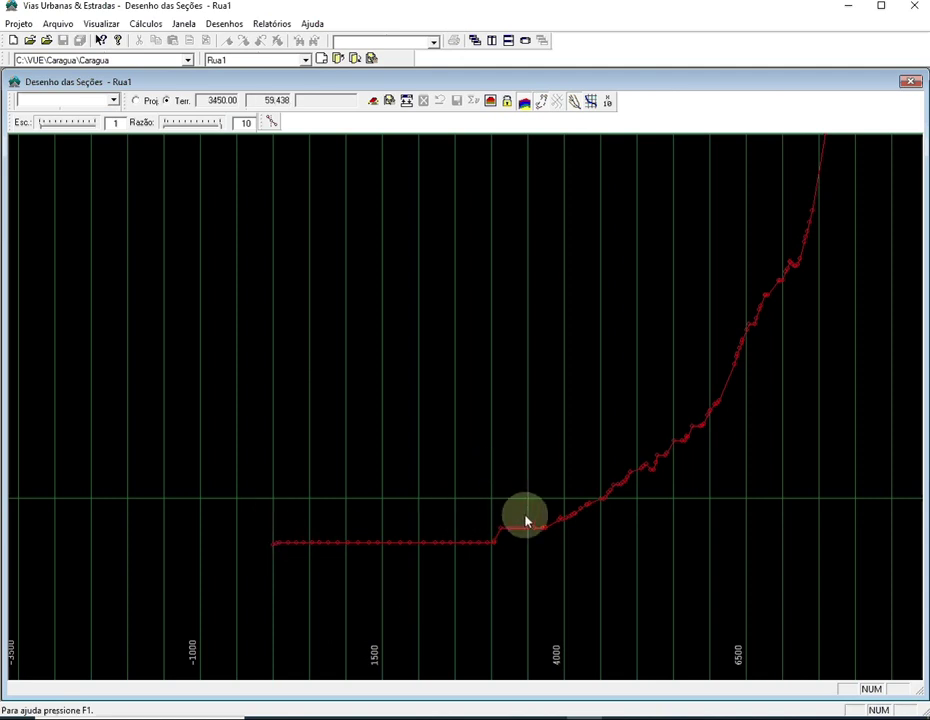
mouse_move(561, 525)
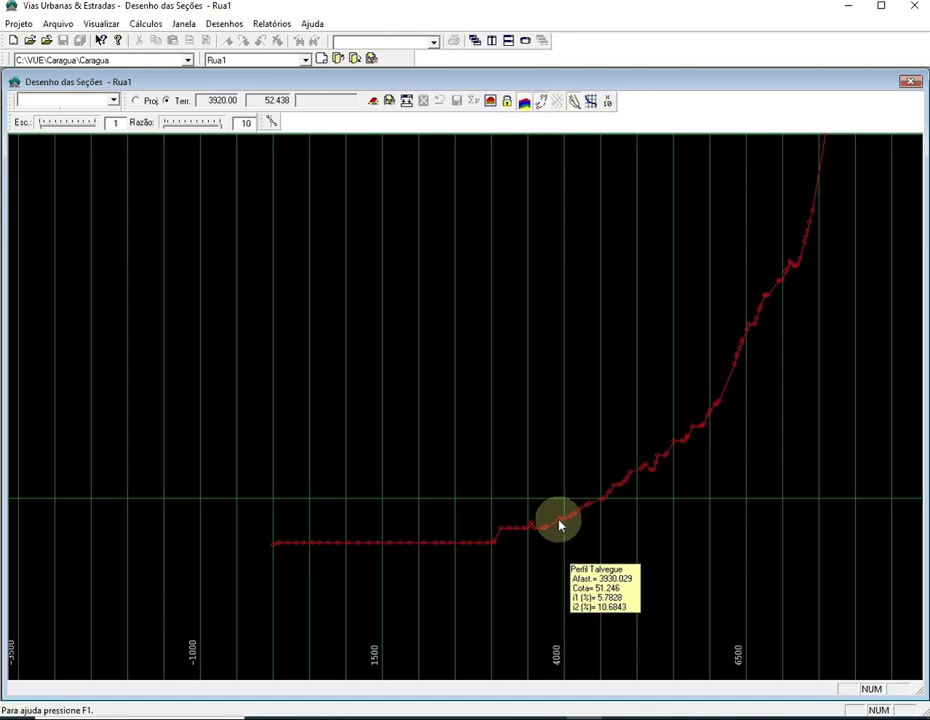
drag(521, 430, 365, 564)
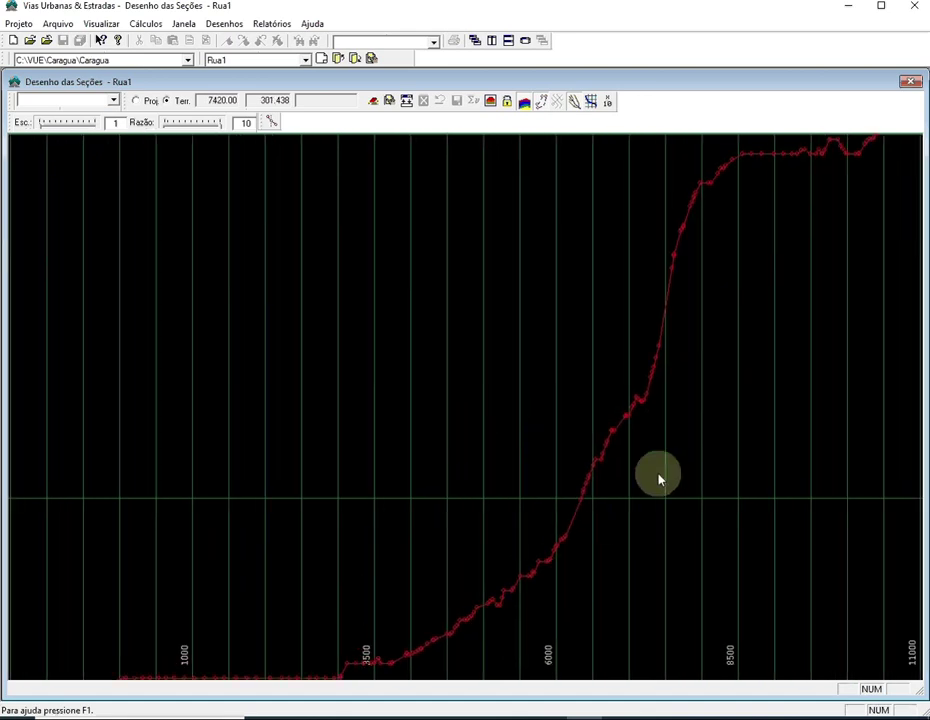
mouse_move(670, 484)
mouse_down()
mouse_move(515, 602)
mouse_move(450, 622)
mouse_up()
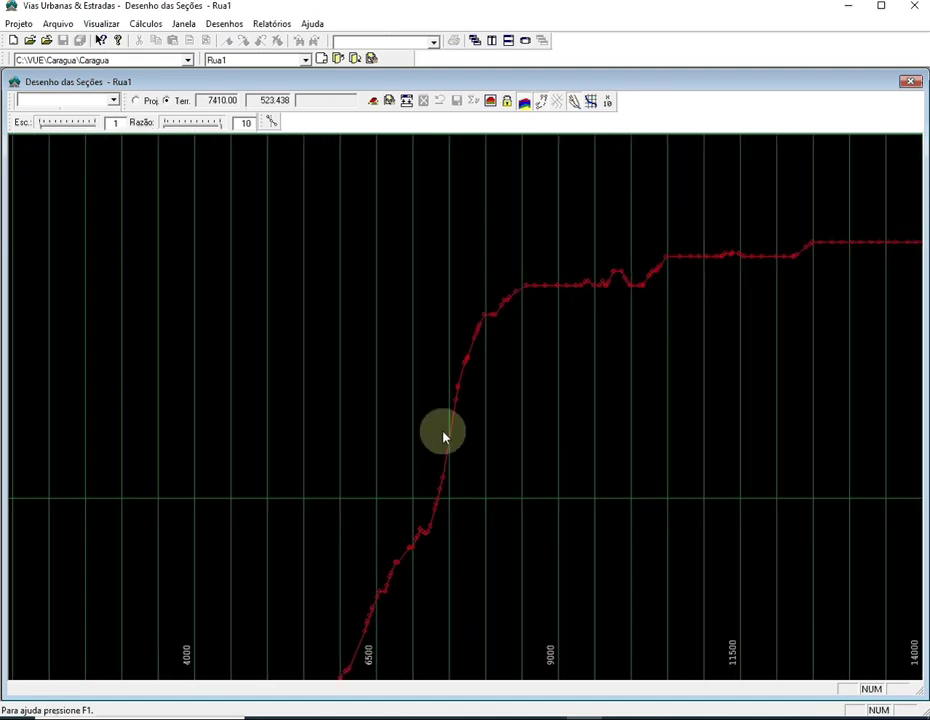
mouse_move(540, 328)
mouse_down()
mouse_move(405, 492)
mouse_move(296, 486)
mouse_up()
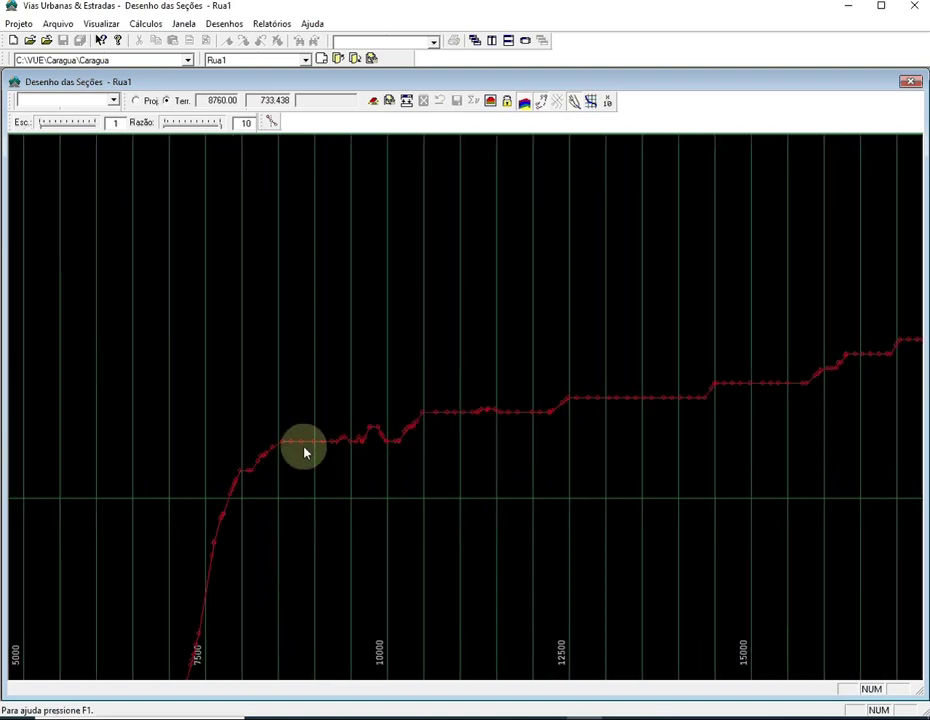
mouse_move(668, 406)
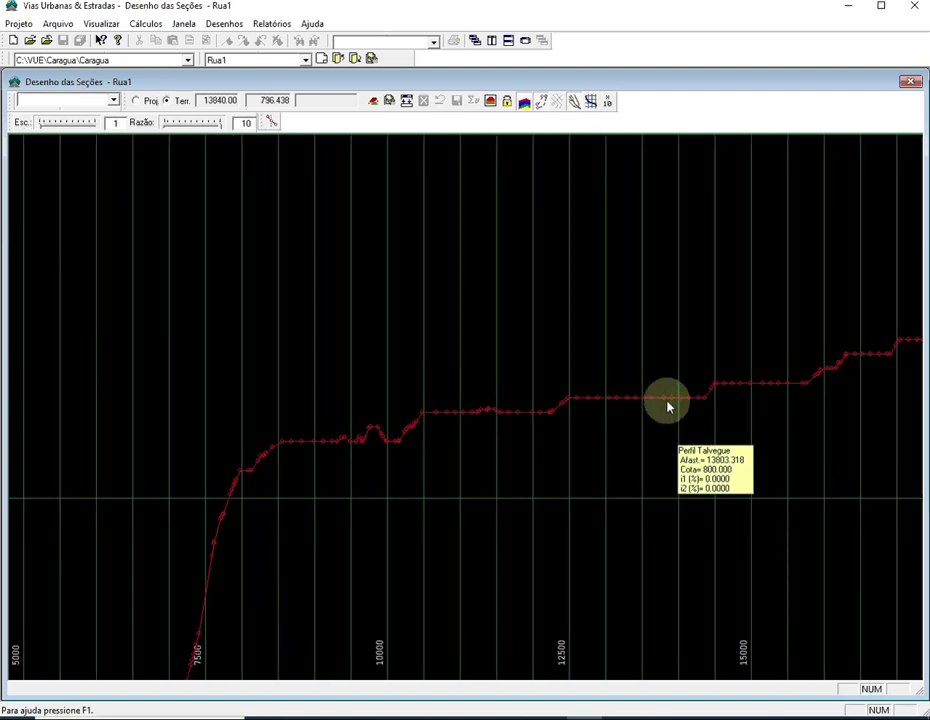
mouse_move(668, 409)
mouse_down()
mouse_move(633, 438)
mouse_move(420, 487)
mouse_up()
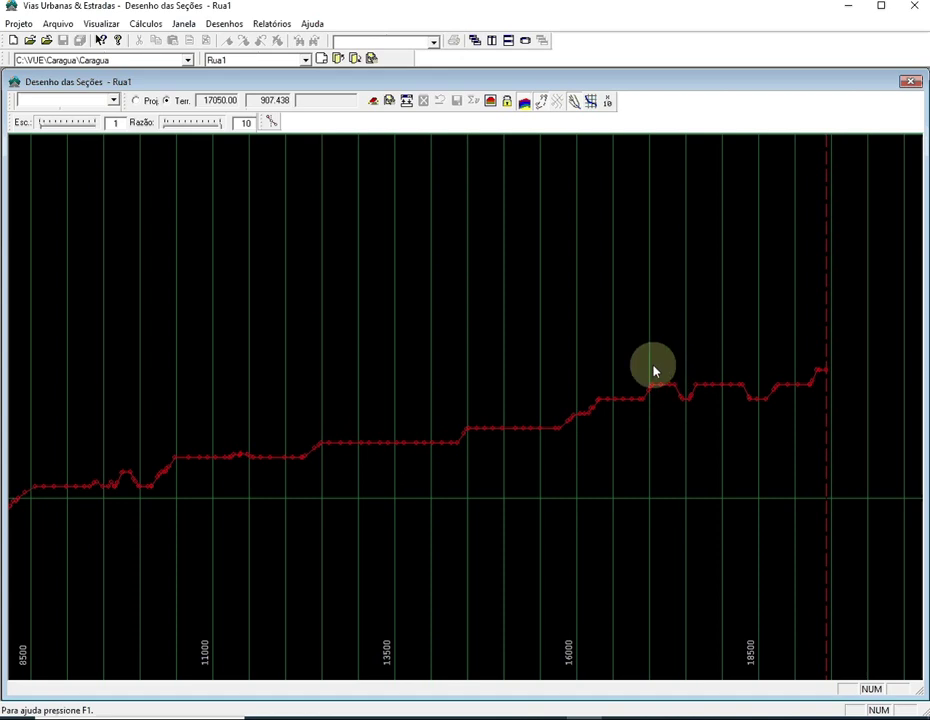
- Place a vertical division line on the thalweg profile at about 4000 m, where the lower flat stretch starts to climb
mouse_move(370, 502)
middle_down()
mouse_move(397, 478)
mouse_move(633, 437)
middle_up()
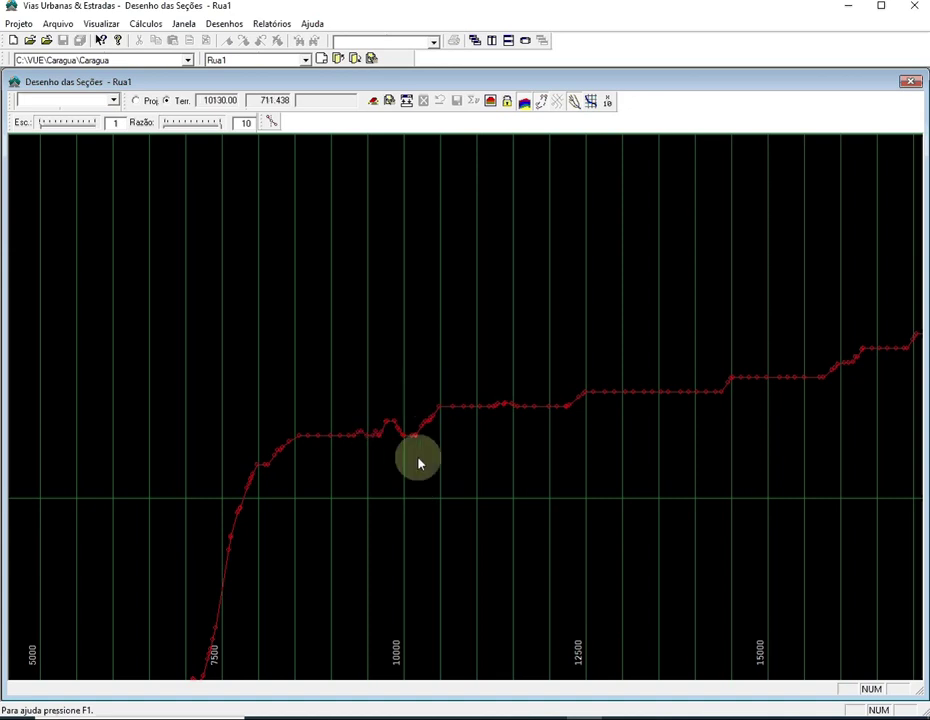
middle_drag(372, 560, 600, 360)
middle_drag(490, 488, 650, 276)
mouse_move(393, 393)
middle_down()
mouse_move(471, 365)
mouse_move(529, 394)
mouse_move(469, 403)
middle_up()
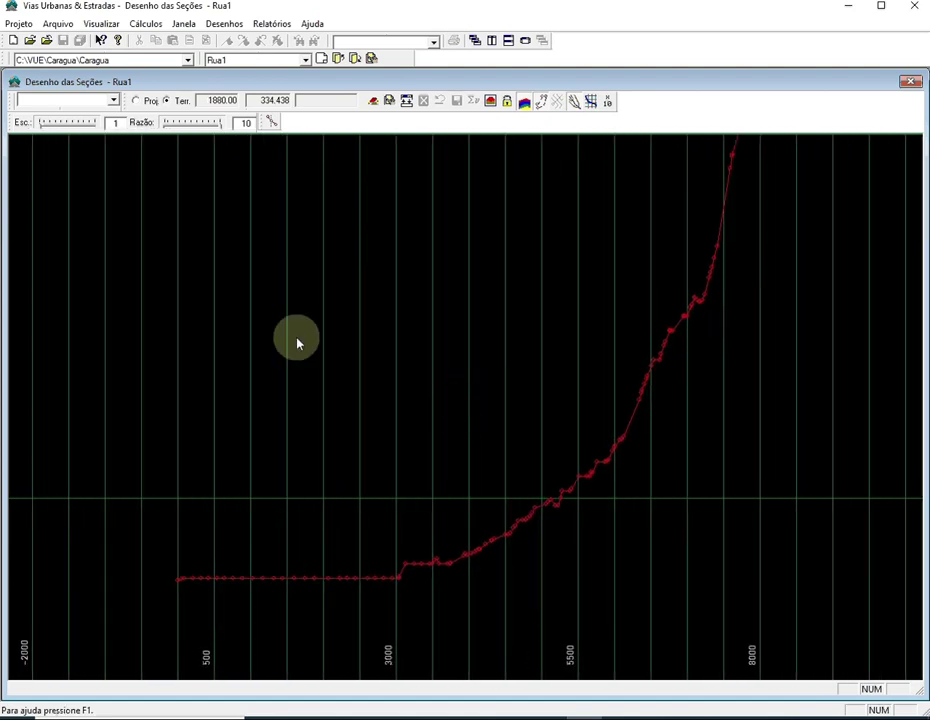
click(272, 122)
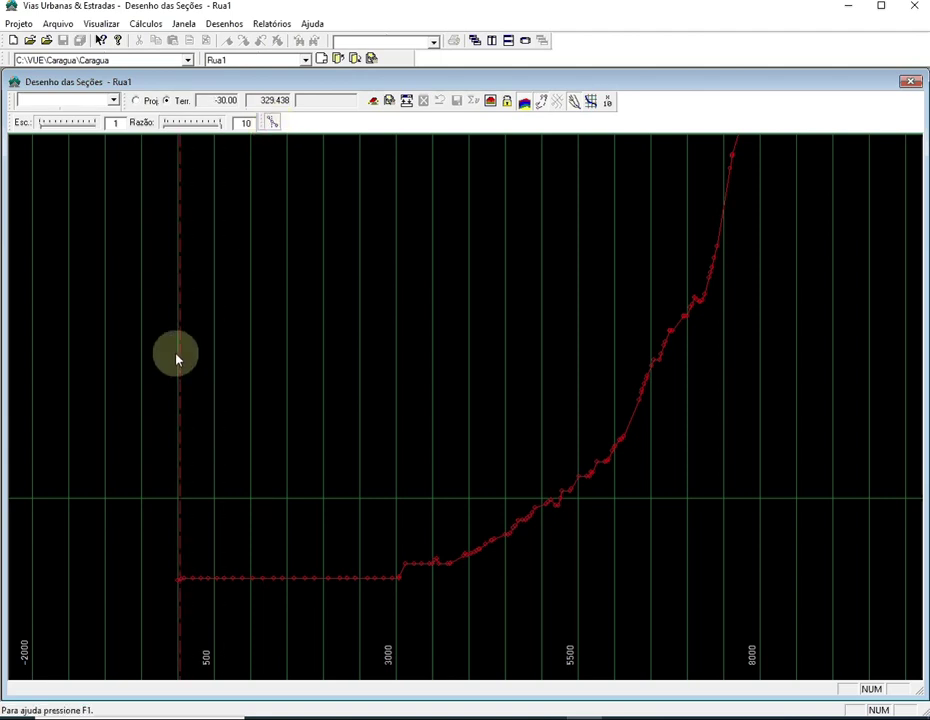
click(471, 391)
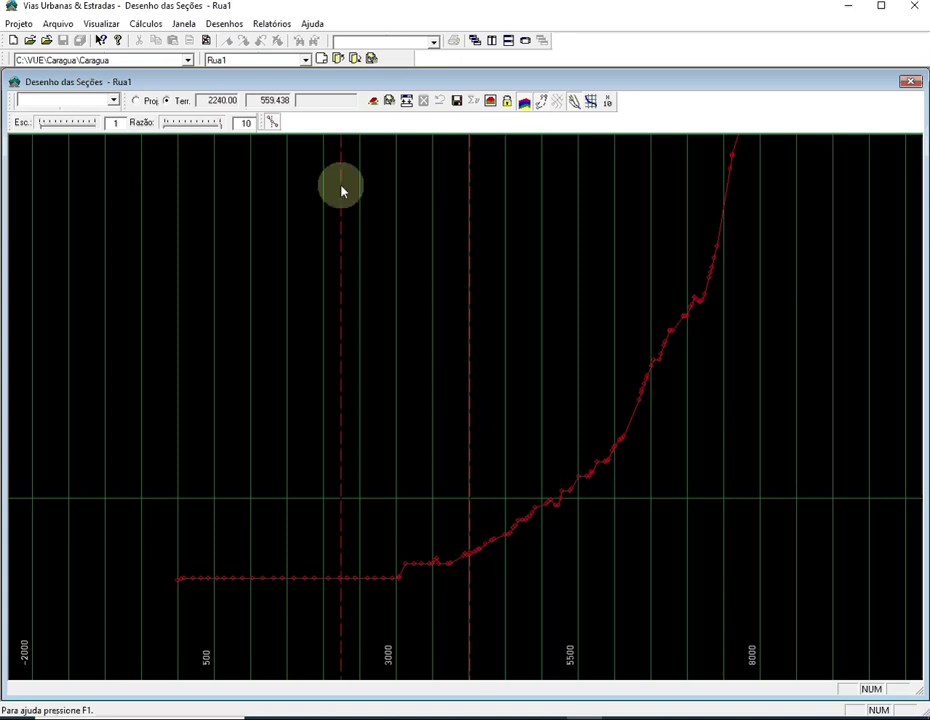
click(273, 122)
- Place a second vertical division line at about 8780 m, just past the top of the steep stretch
mouse_move(564, 319)
middle_down()
mouse_move(339, 521)
mouse_move(270, 617)
middle_up()
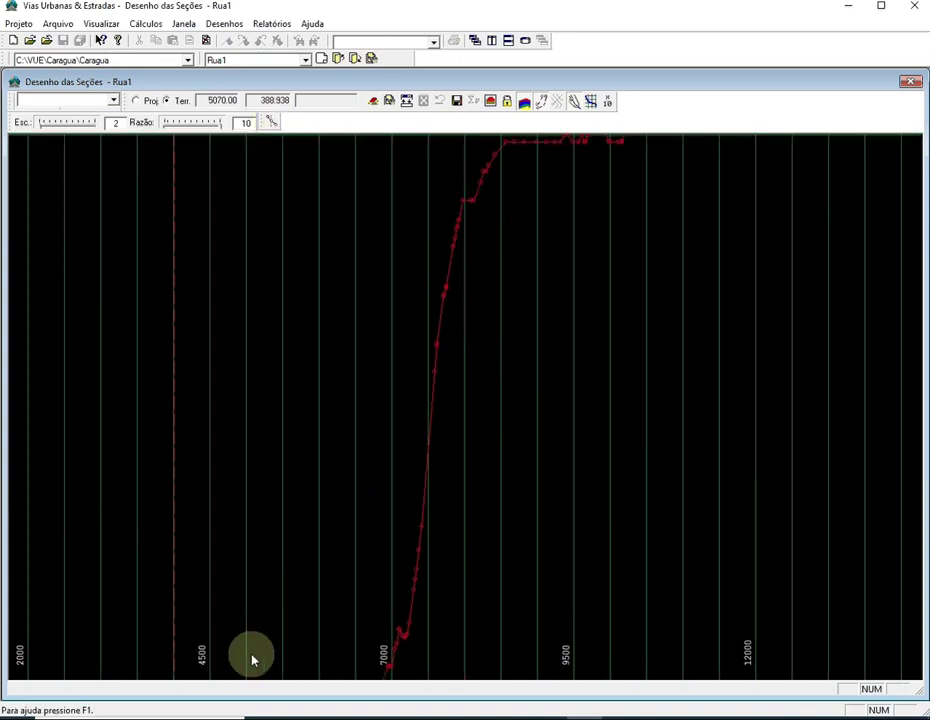
middle_drag(324, 447, 241, 643)
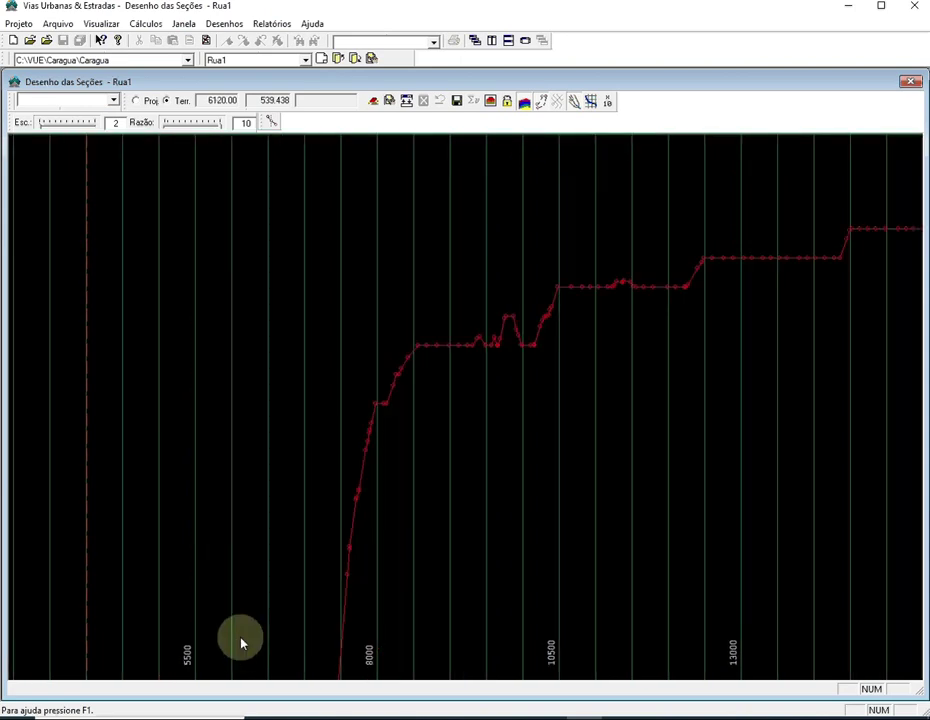
click(271, 122)
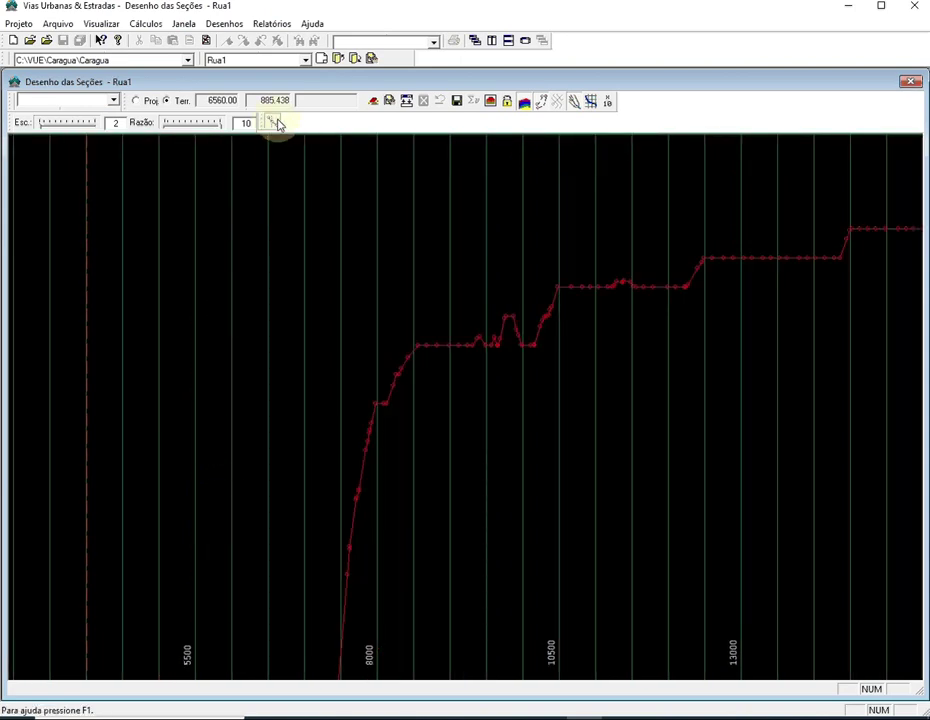
click(434, 257)
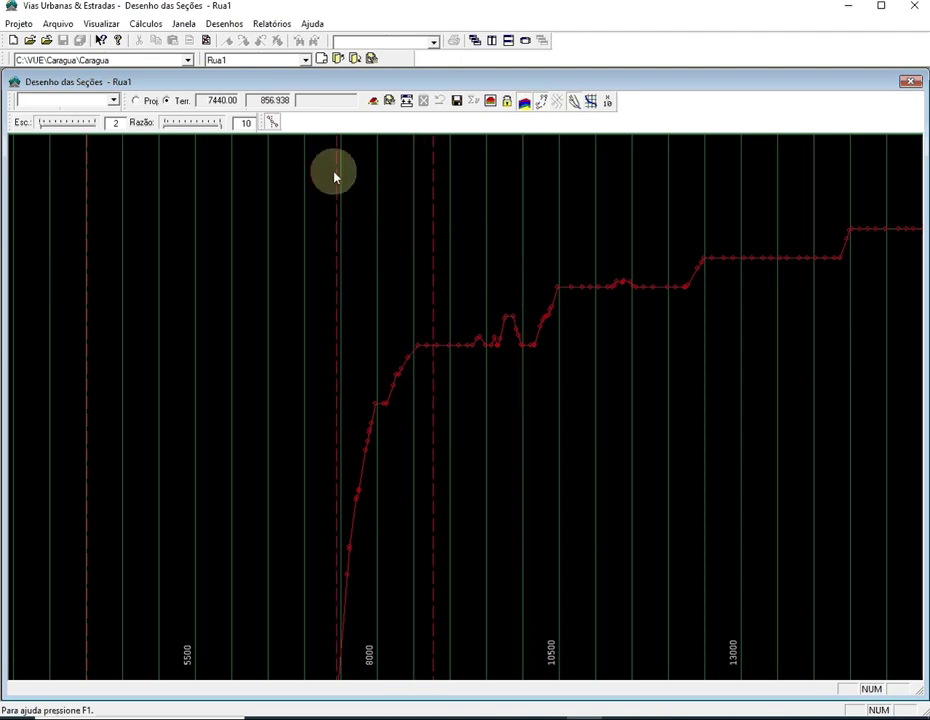
click(273, 124)
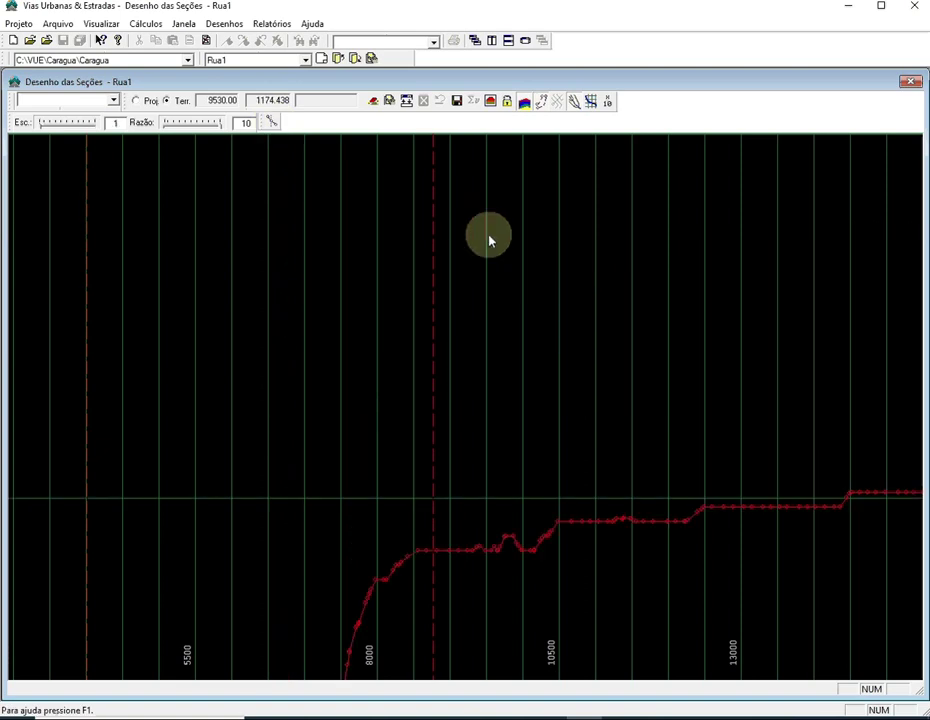
- Save the thalweg profile's division lines and close the Rua1 sections drawing
mouse_move(540, 326)
mouse_down()
mouse_move(155, 337)
mouse_move(519, 201)
mouse_up()
drag(266, 384, 527, 193)
drag(355, 388, 558, 202)
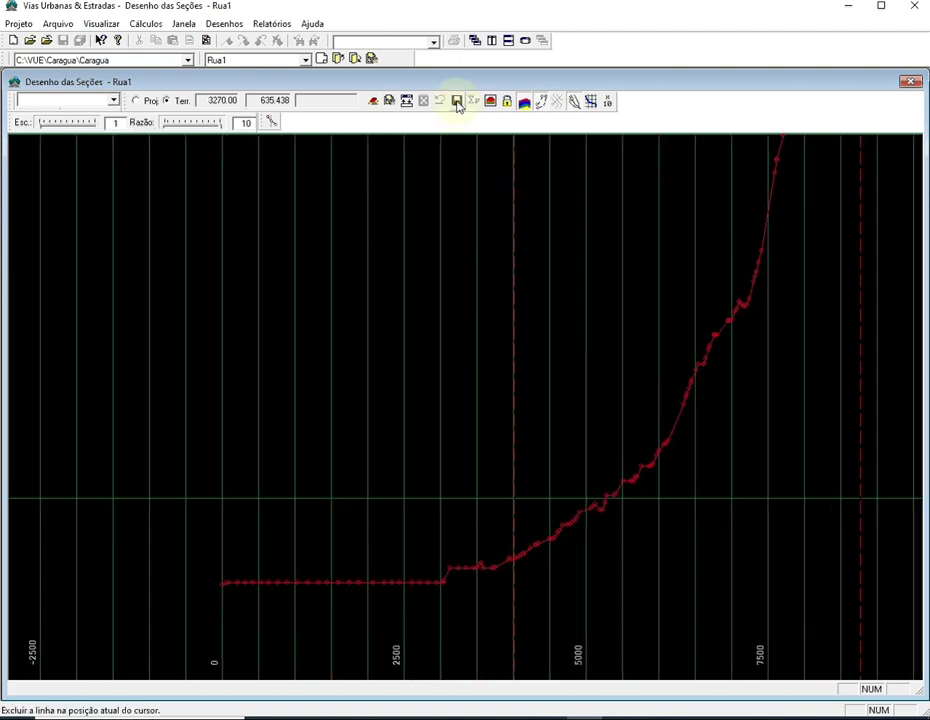
click(913, 83)
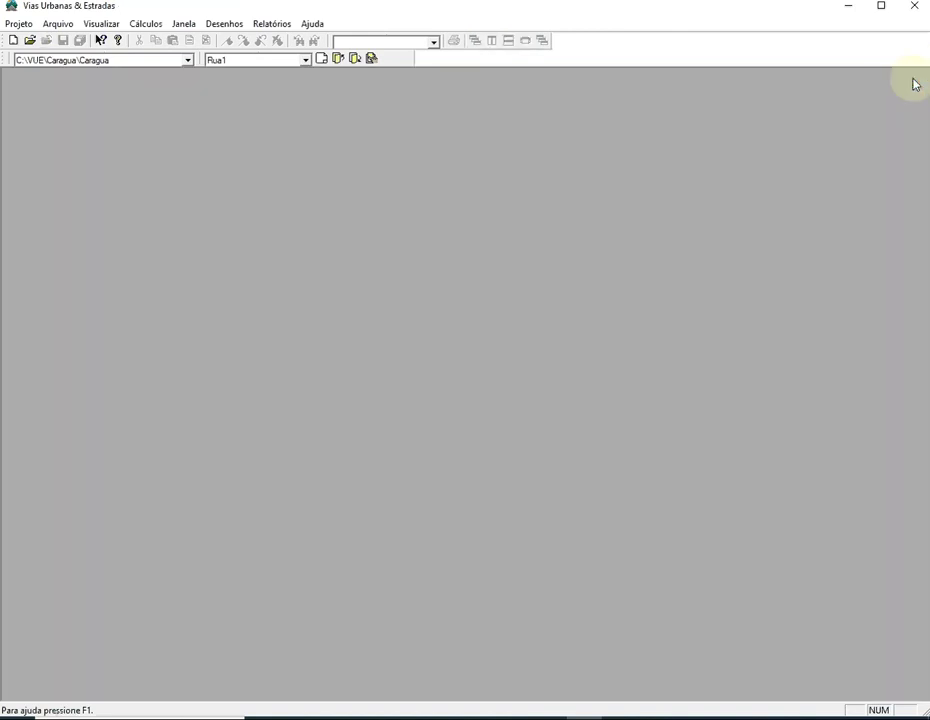
- Open the surface drawing of Rua1 and open the Bacia1 watershed's geometric data from its ridge line
click(224, 23)
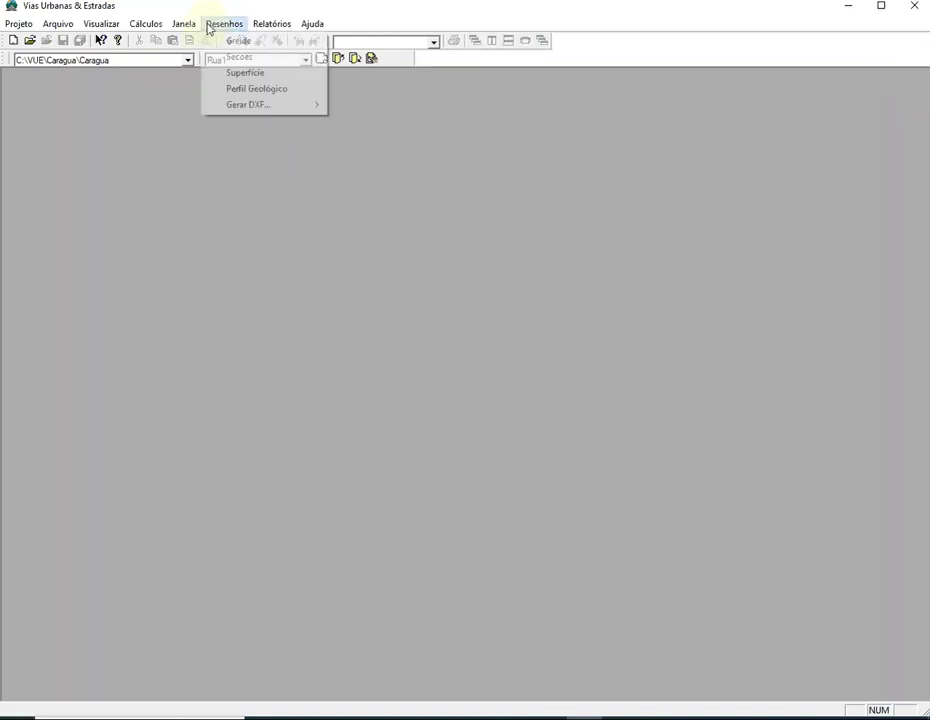
click(243, 76)
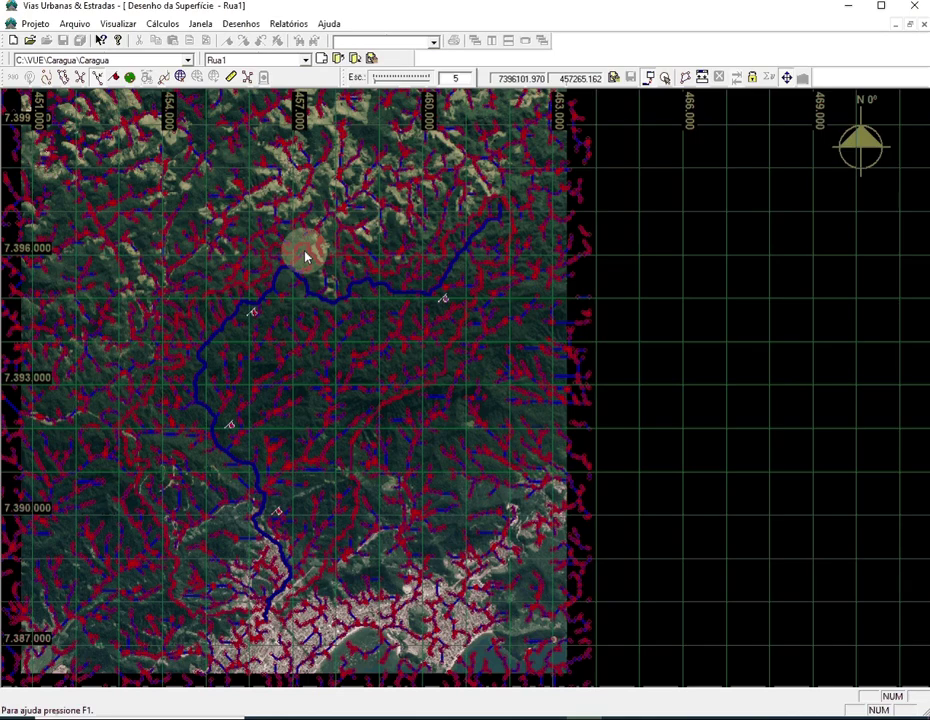
mouse_move(288, 327)
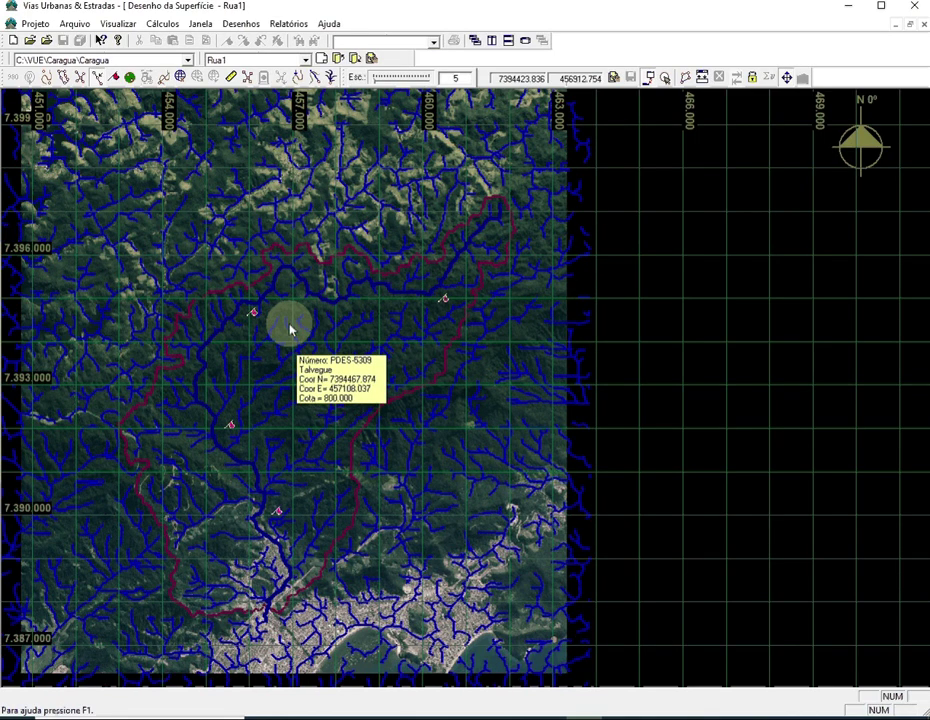
right_click(352, 464)
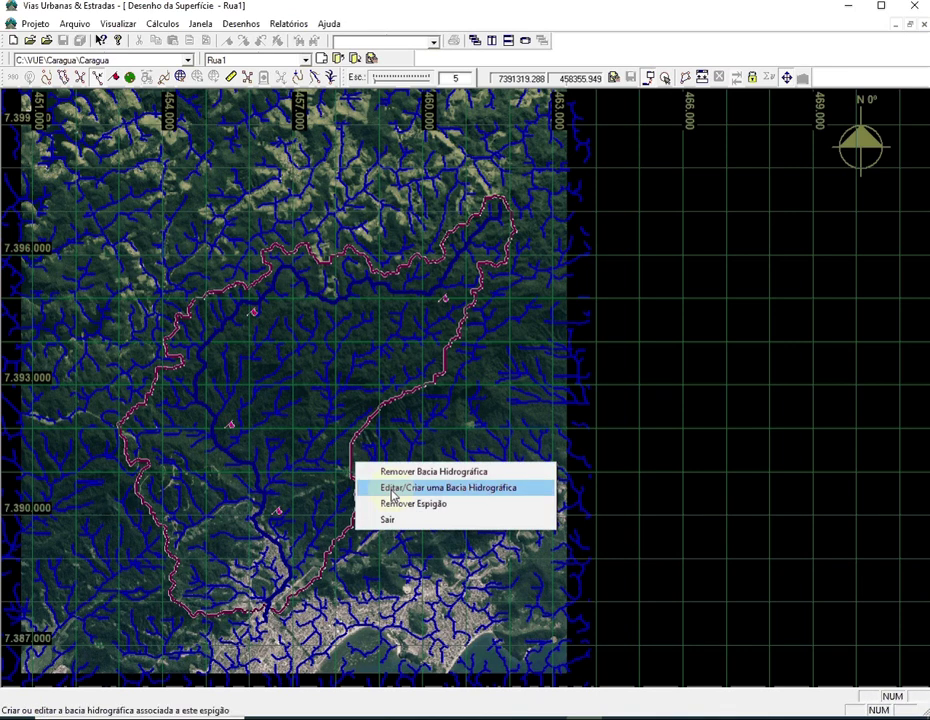
click(392, 489)
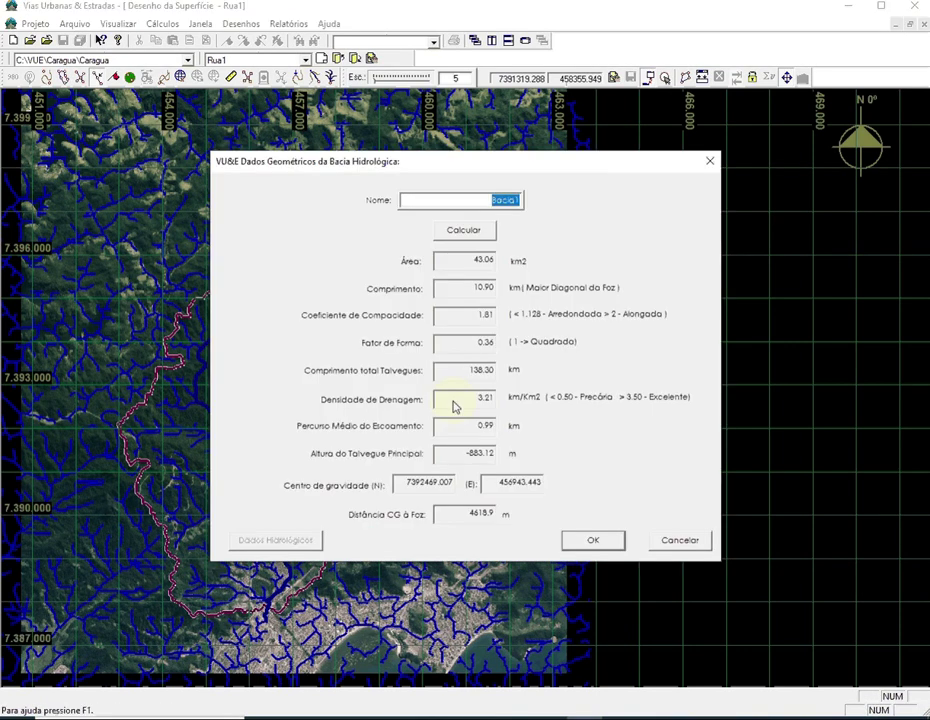
- Recalculate Bacia1's geometric data, accepting the warning about the main thalweg profile
click(476, 236)
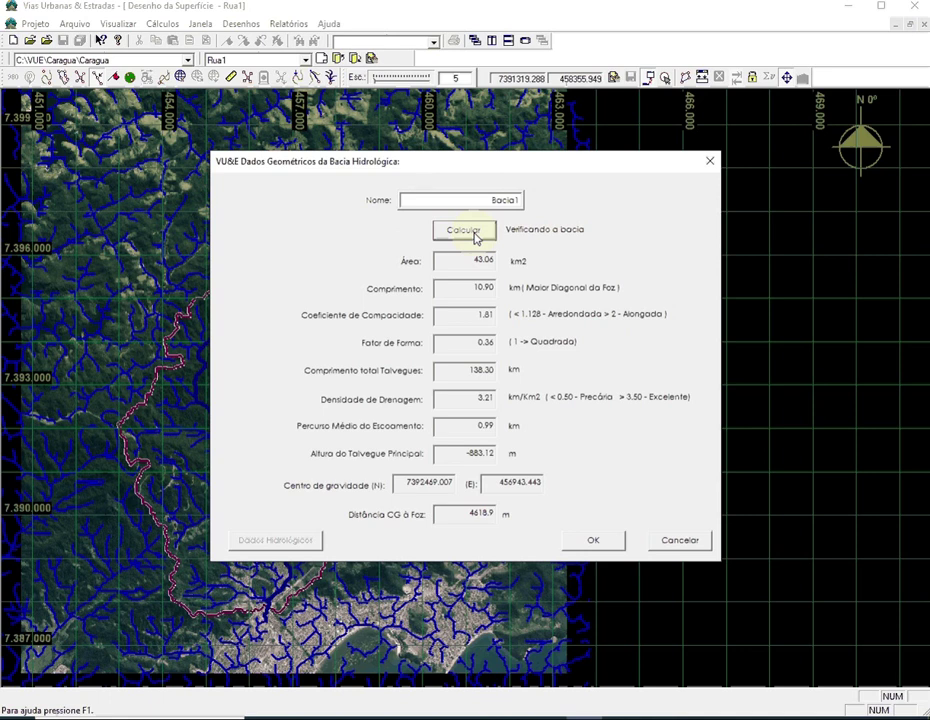
click(476, 233)
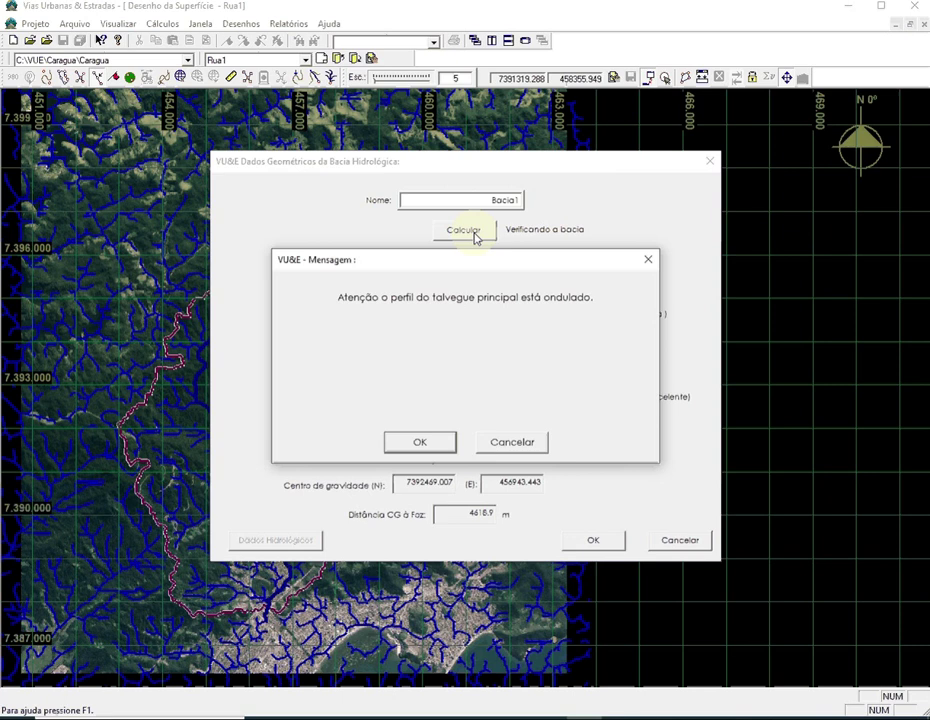
click(429, 443)
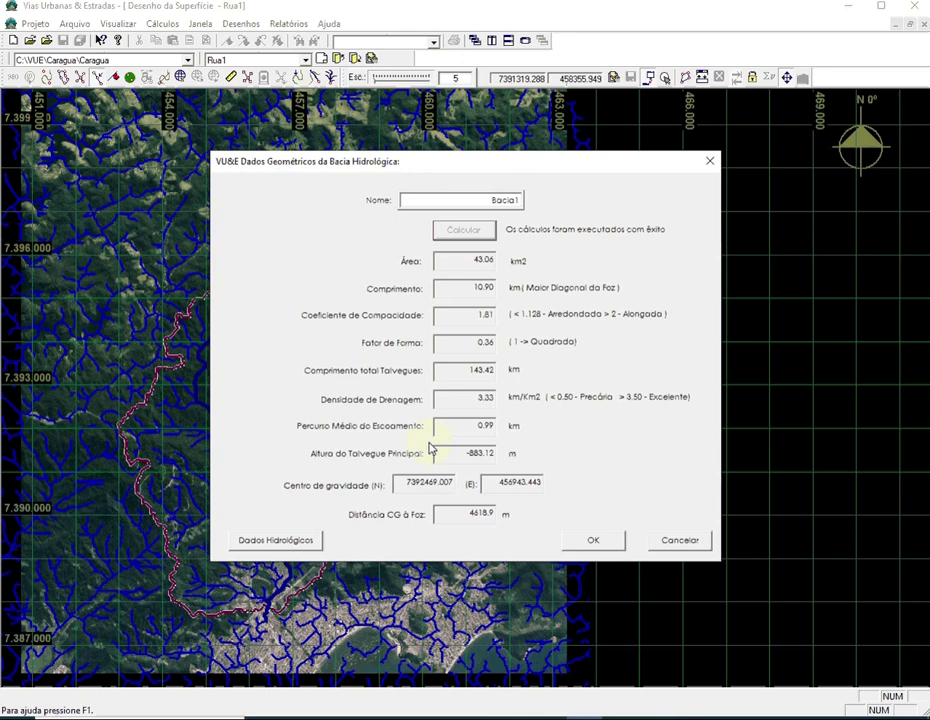
- Open Bacia1's hydrological data and recalculate the basin runoff and flow results with the existing input parameters
click(281, 542)
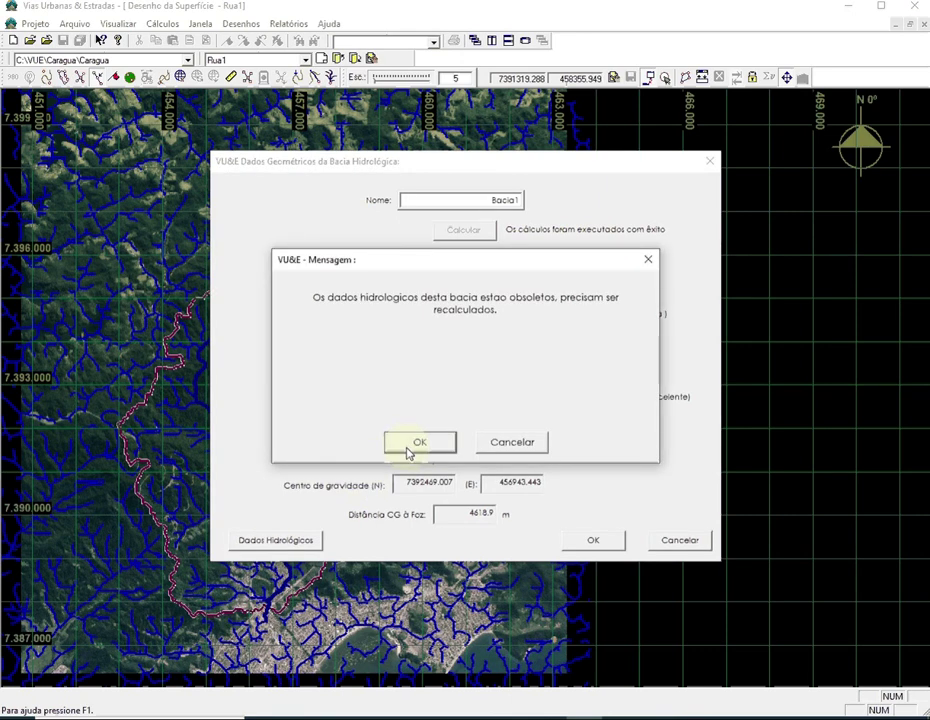
click(409, 447)
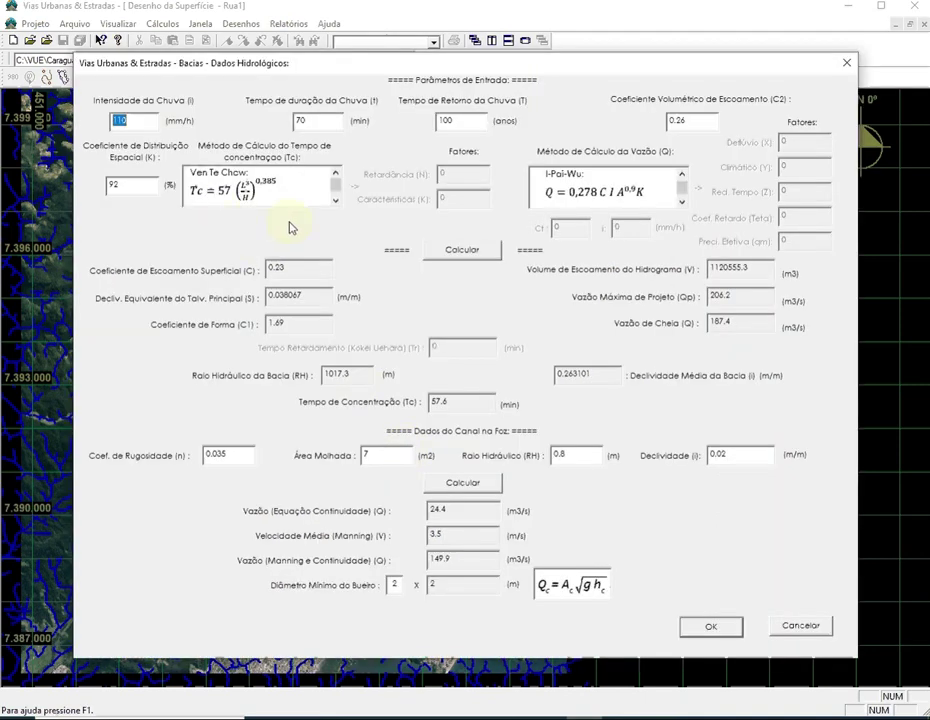
click(300, 297)
drag(300, 297, 268, 296)
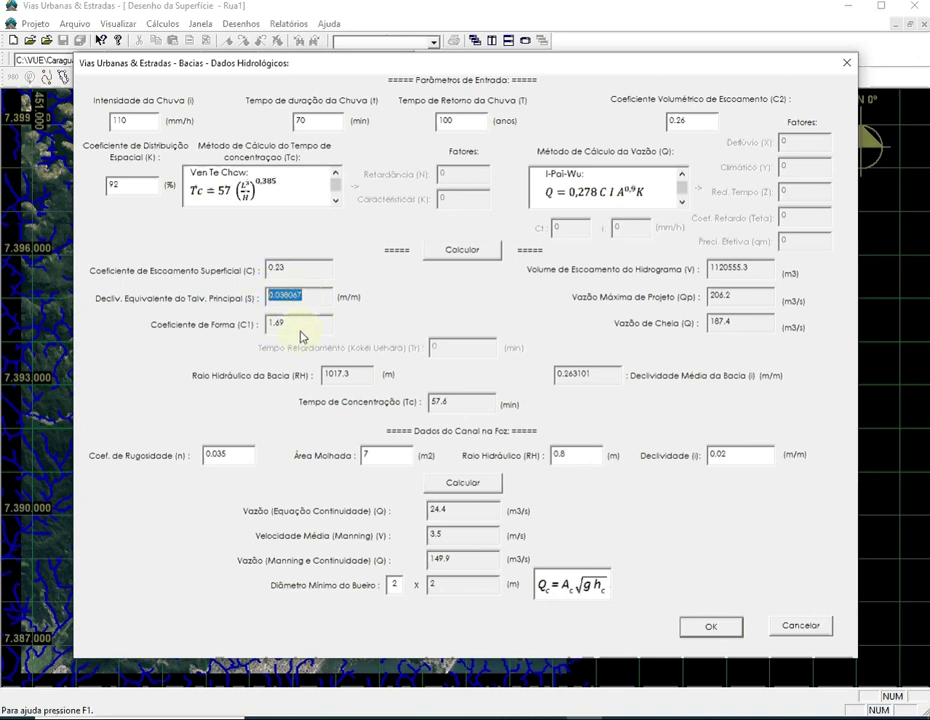
click(463, 251)
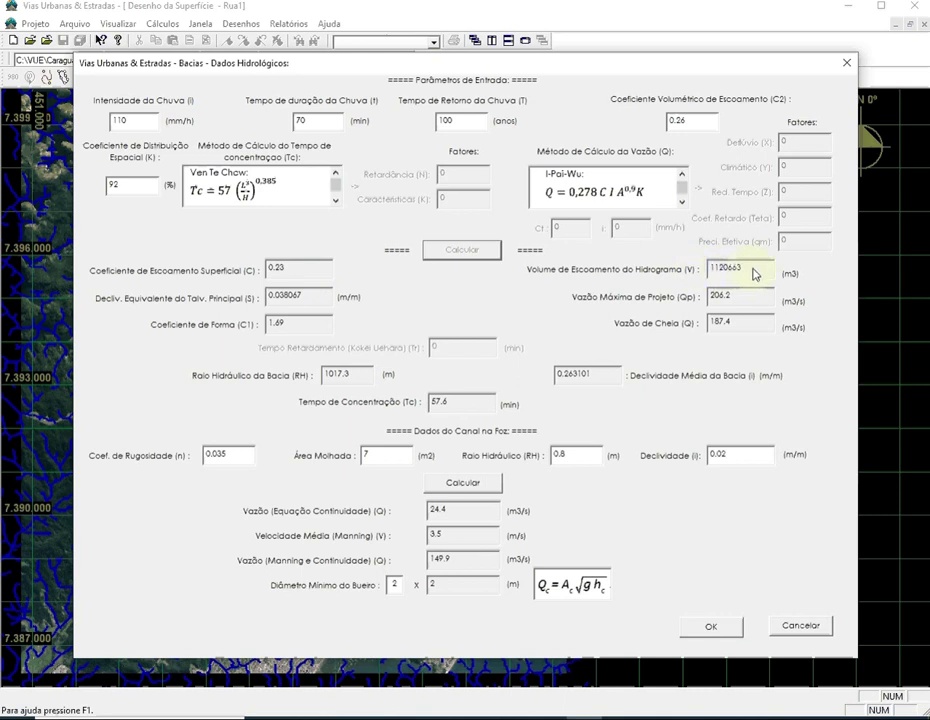
drag(746, 268, 708, 267)
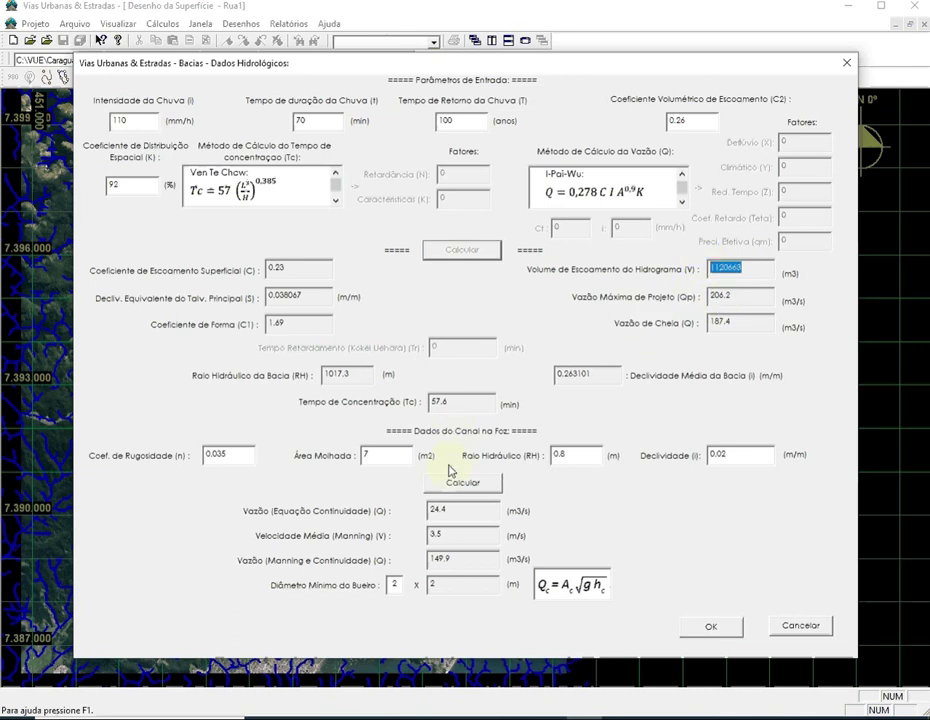
- Recalculate the channel data at the basin mouth and accept Bacia1's hydrological data
click(461, 484)
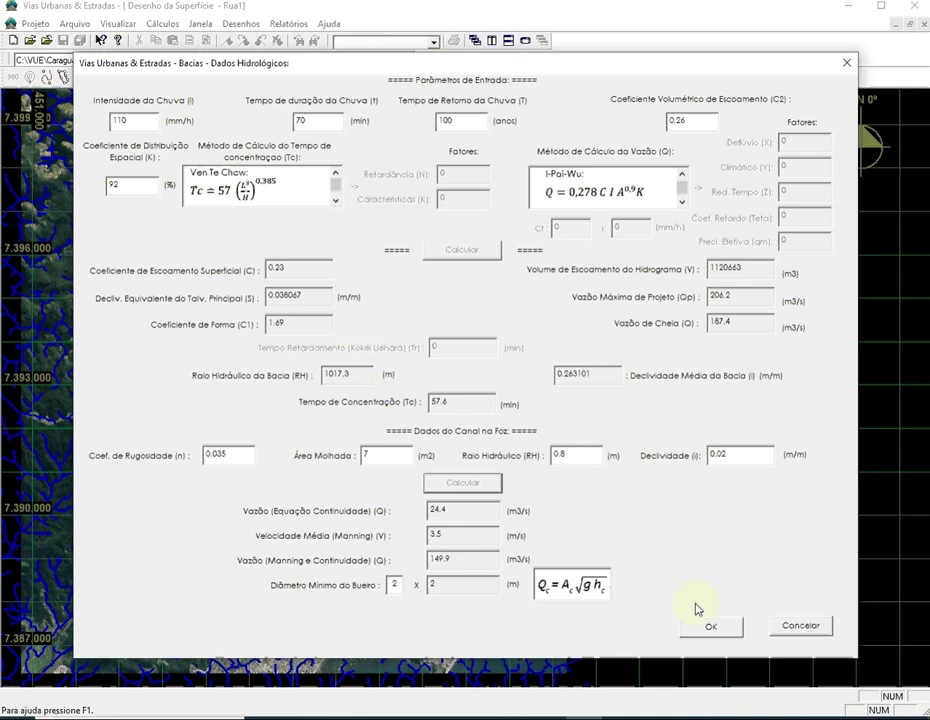
click(713, 630)
click(711, 628)
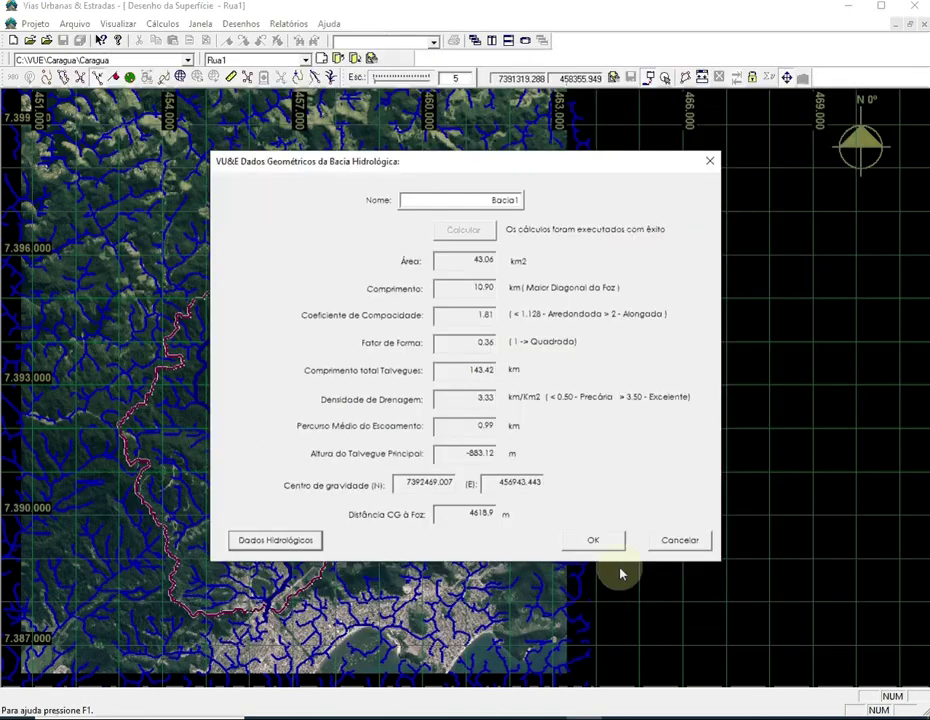
- Accept Bacia1's geometric data and save the changes to Rua1's geometric data
click(577, 545)
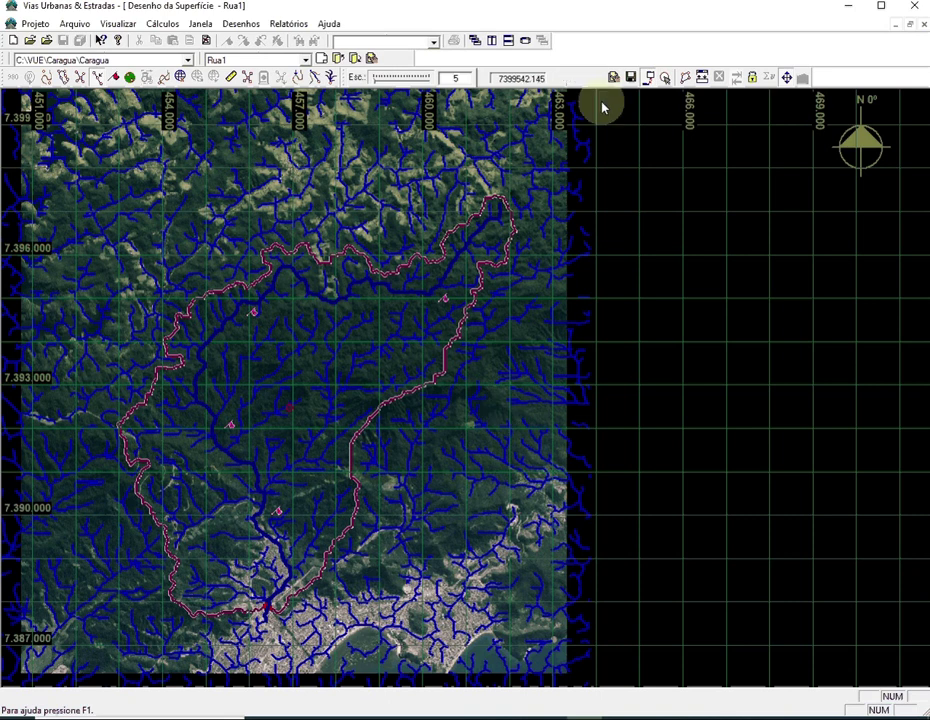
click(636, 76)
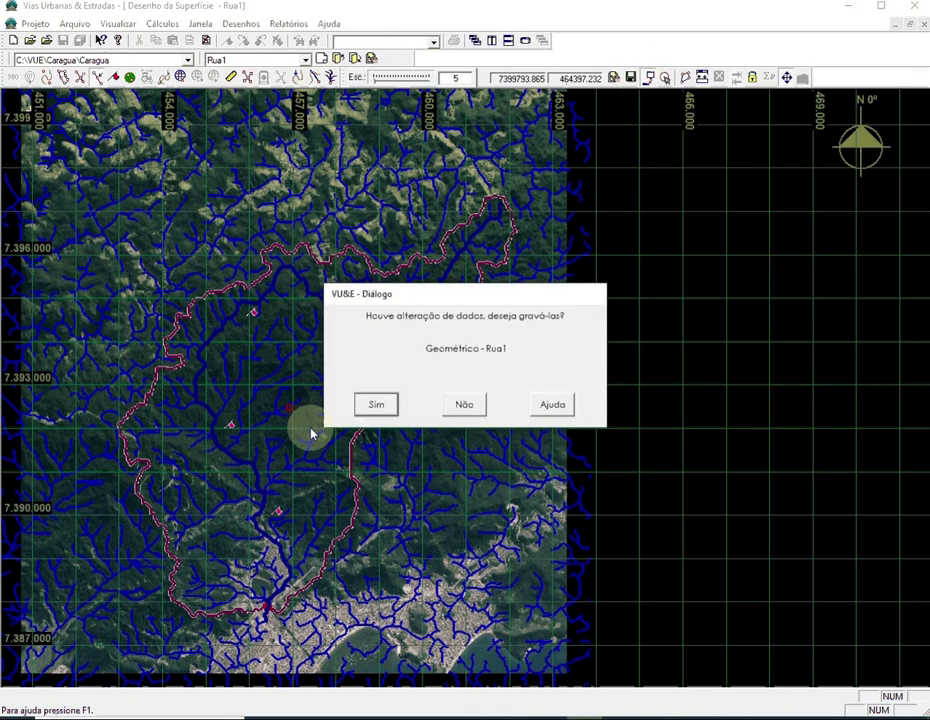
click(372, 408)
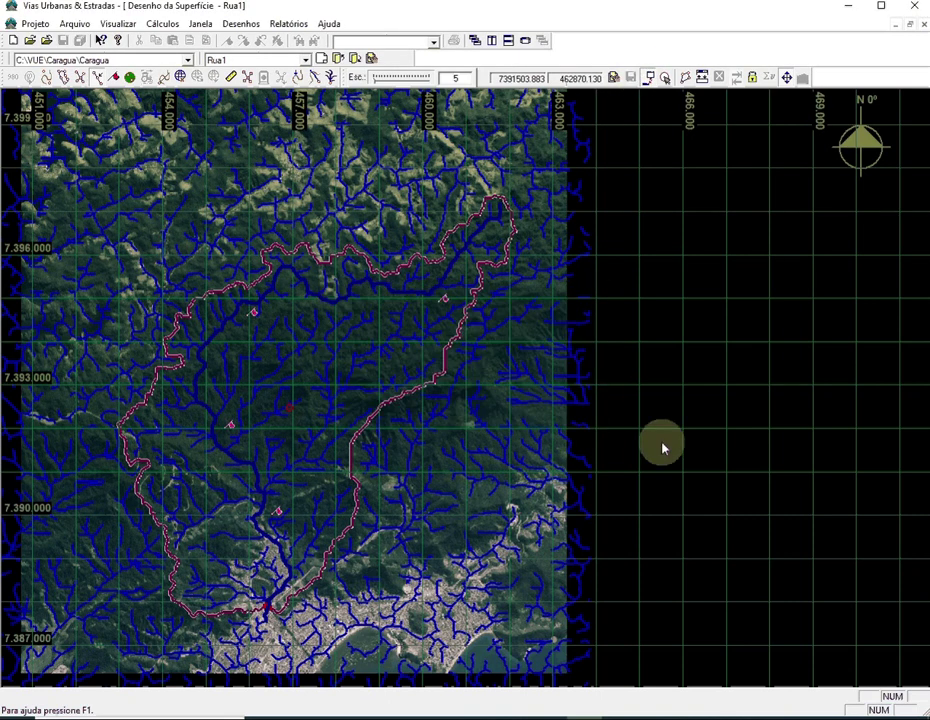
drag(672, 427, 805, 410)
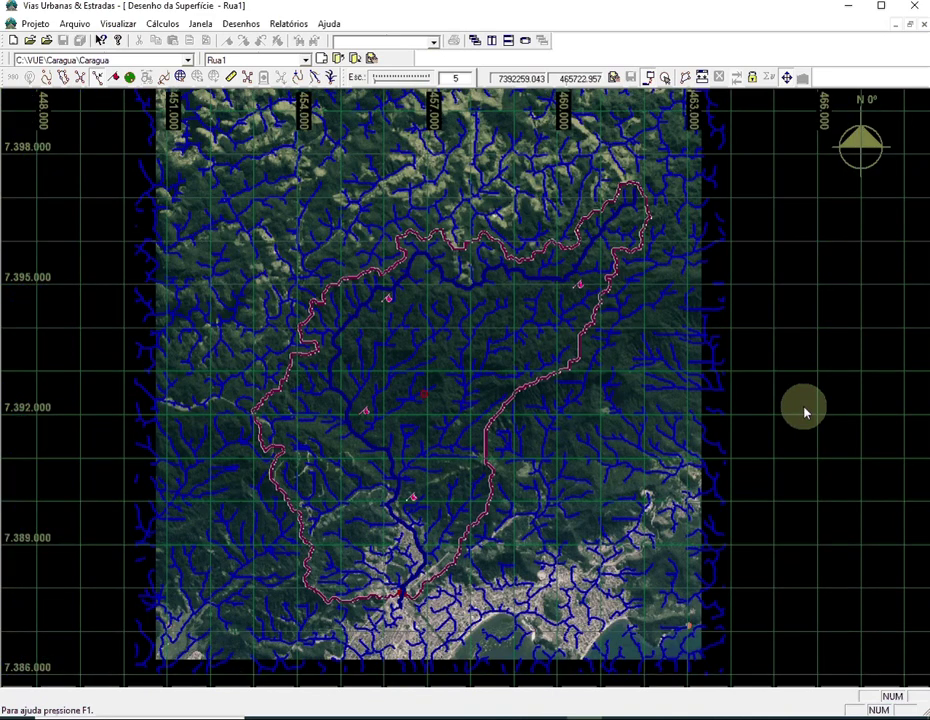